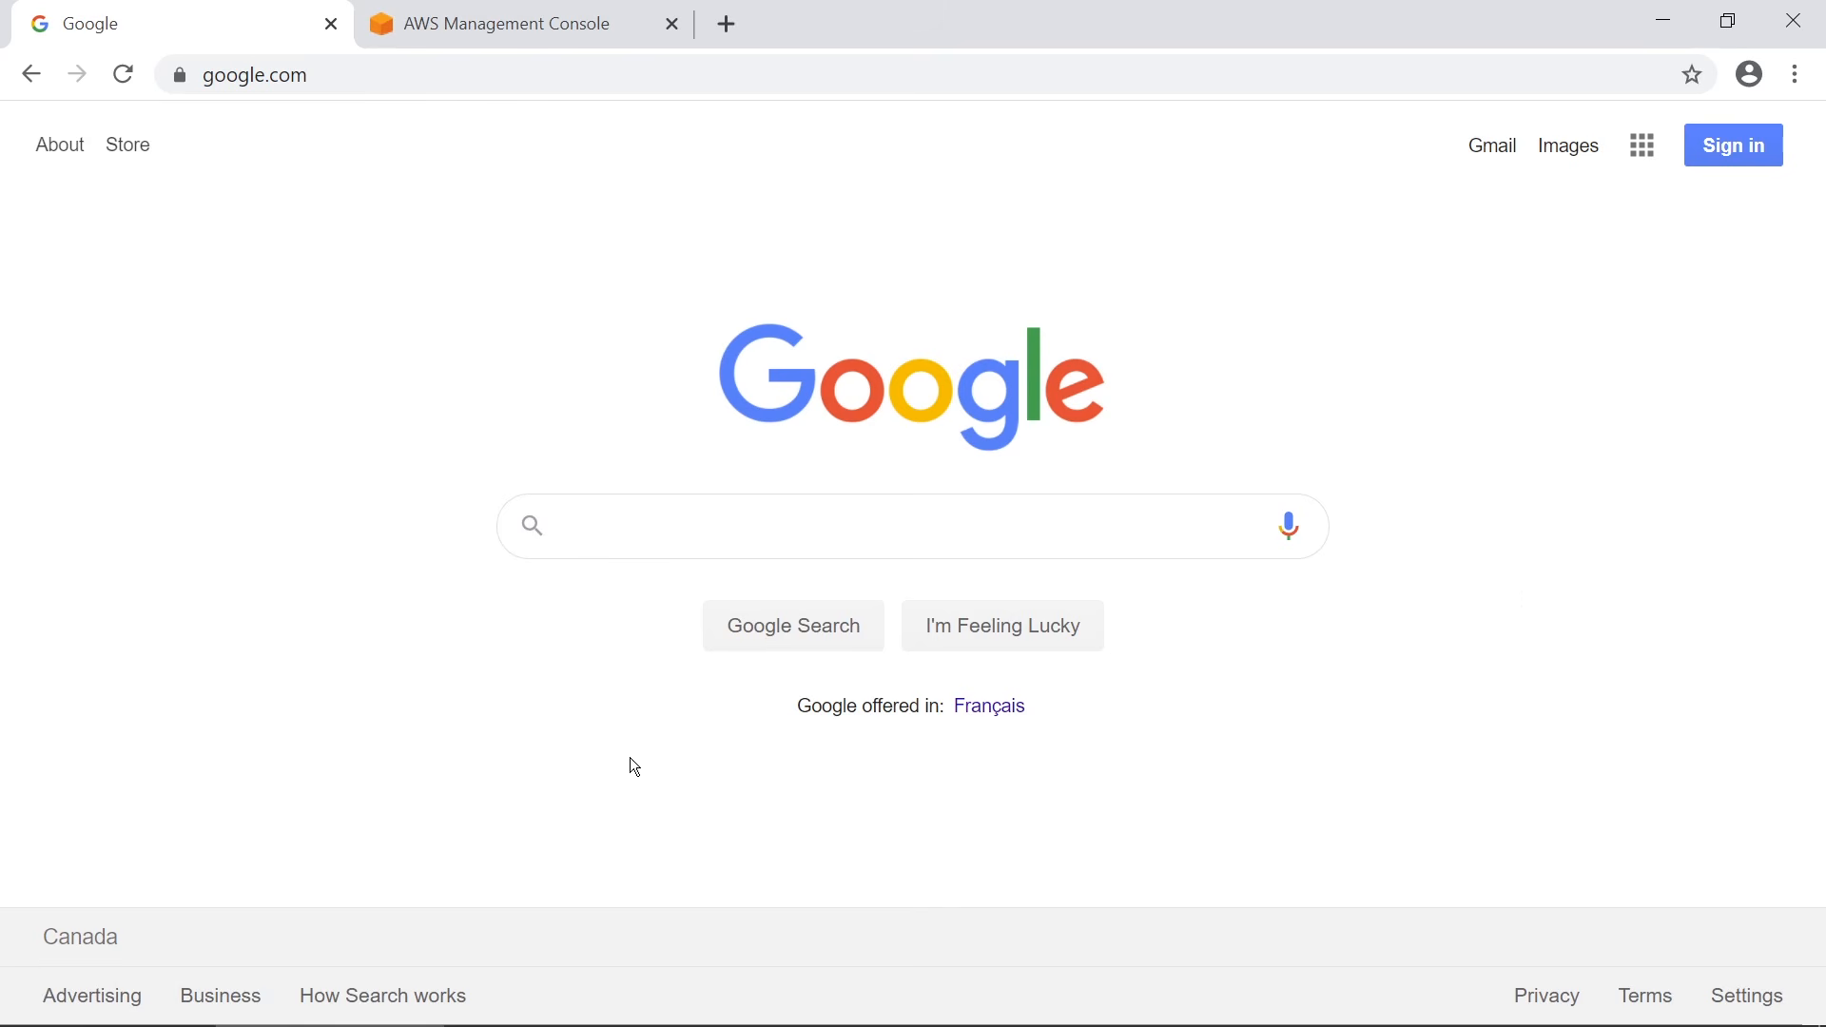
Switch to Command Prompt and run the aws command to check whether the AWS CLI is installed
left_click(570, 1008)
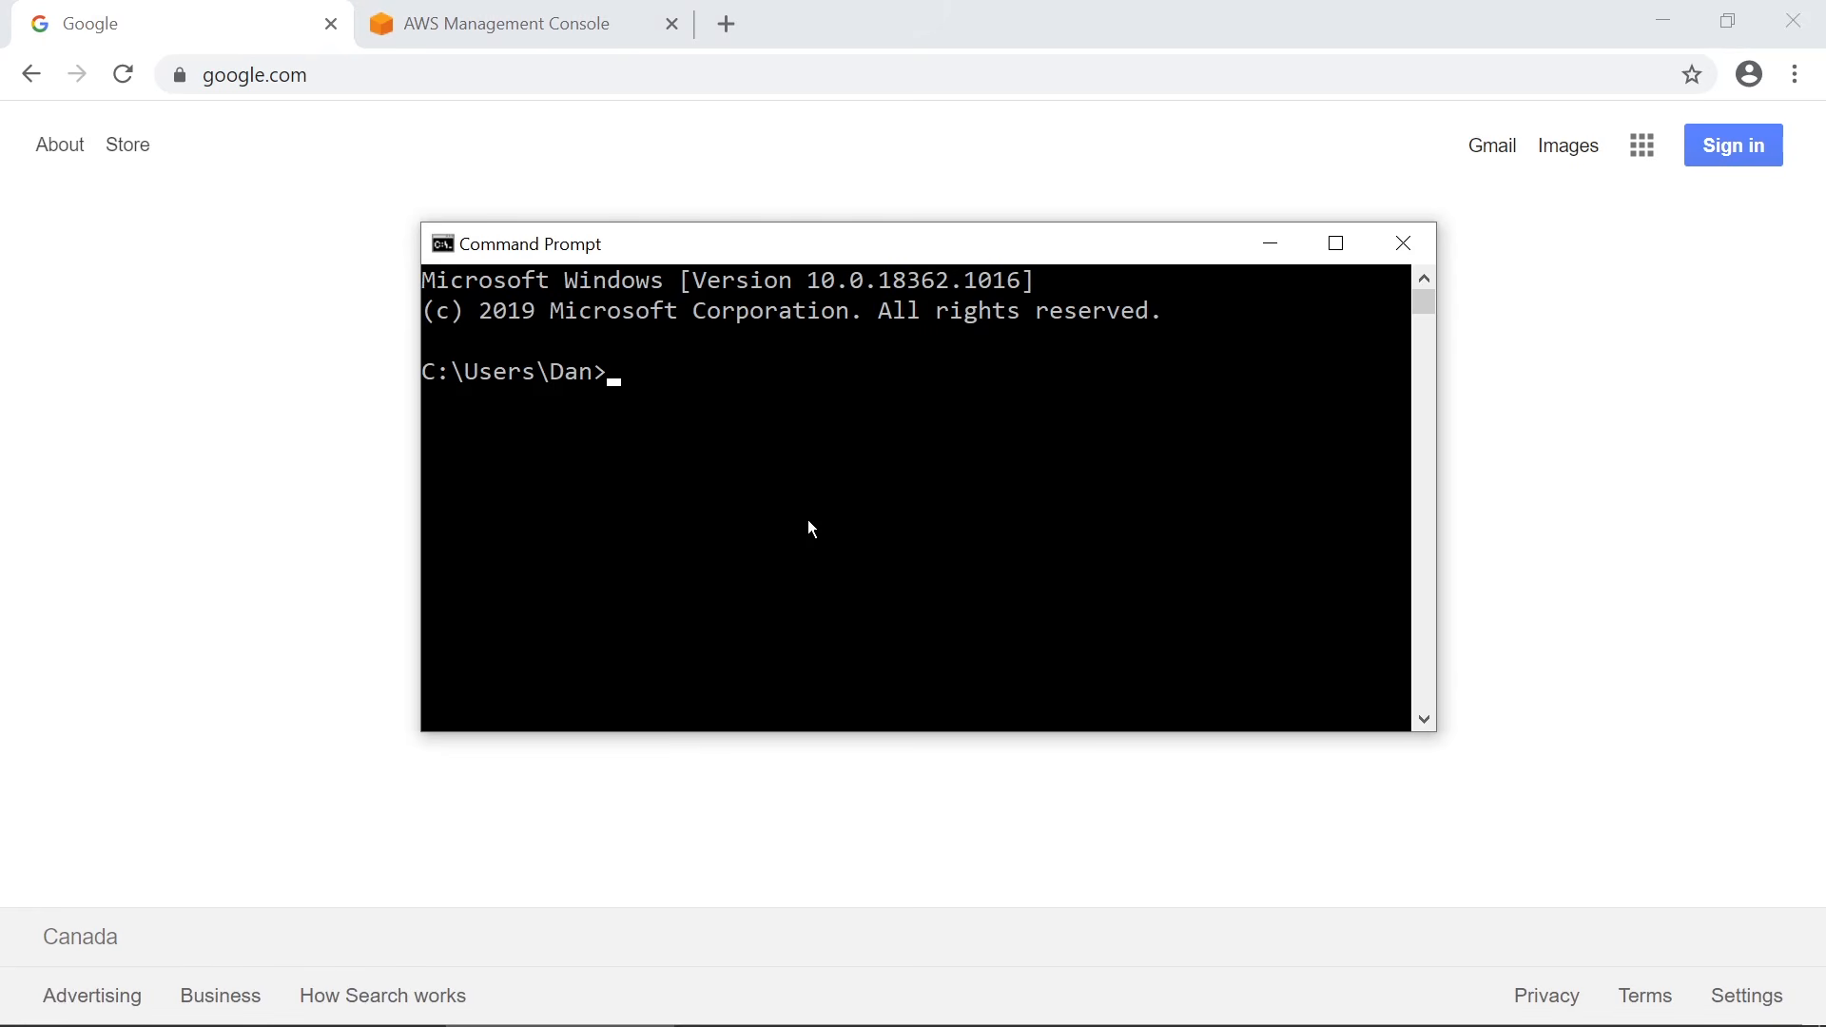
type("aws")
key("Return")
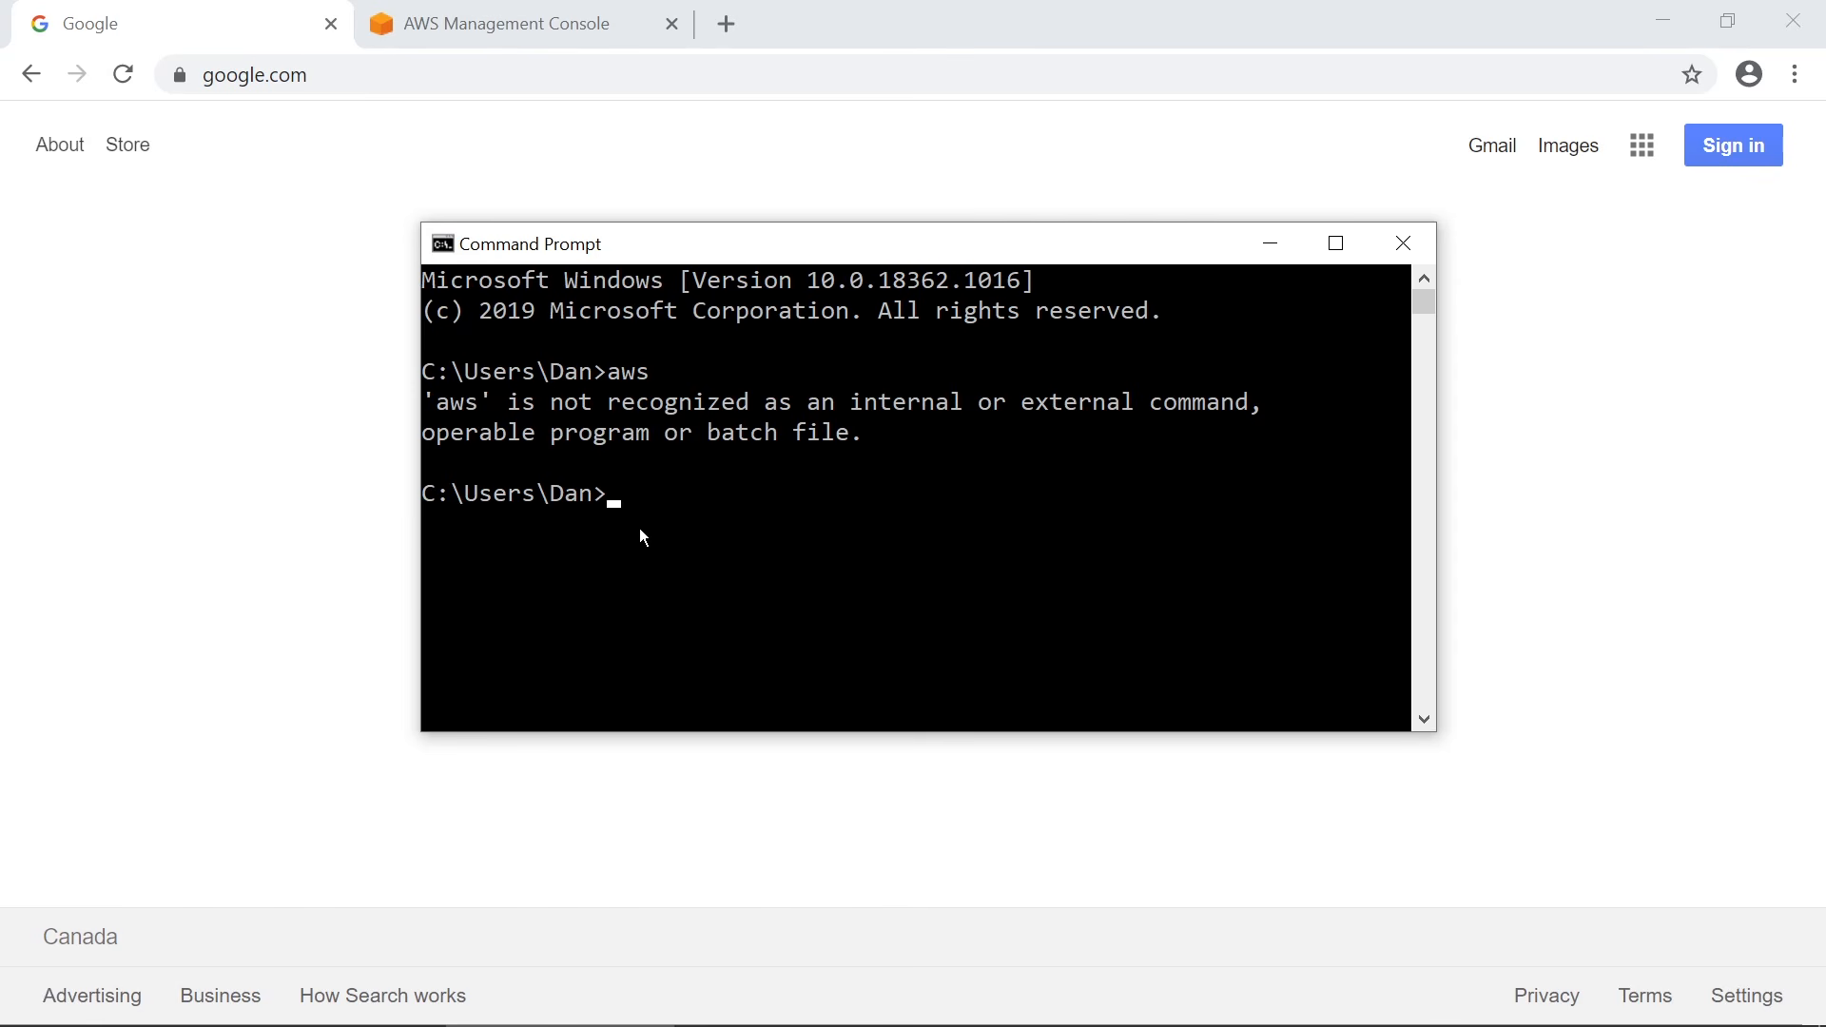
Return to the browser, search Google for "aws cli windows" and open the AWS guide on installing CLI version 2 on Windows
left_click(300, 495)
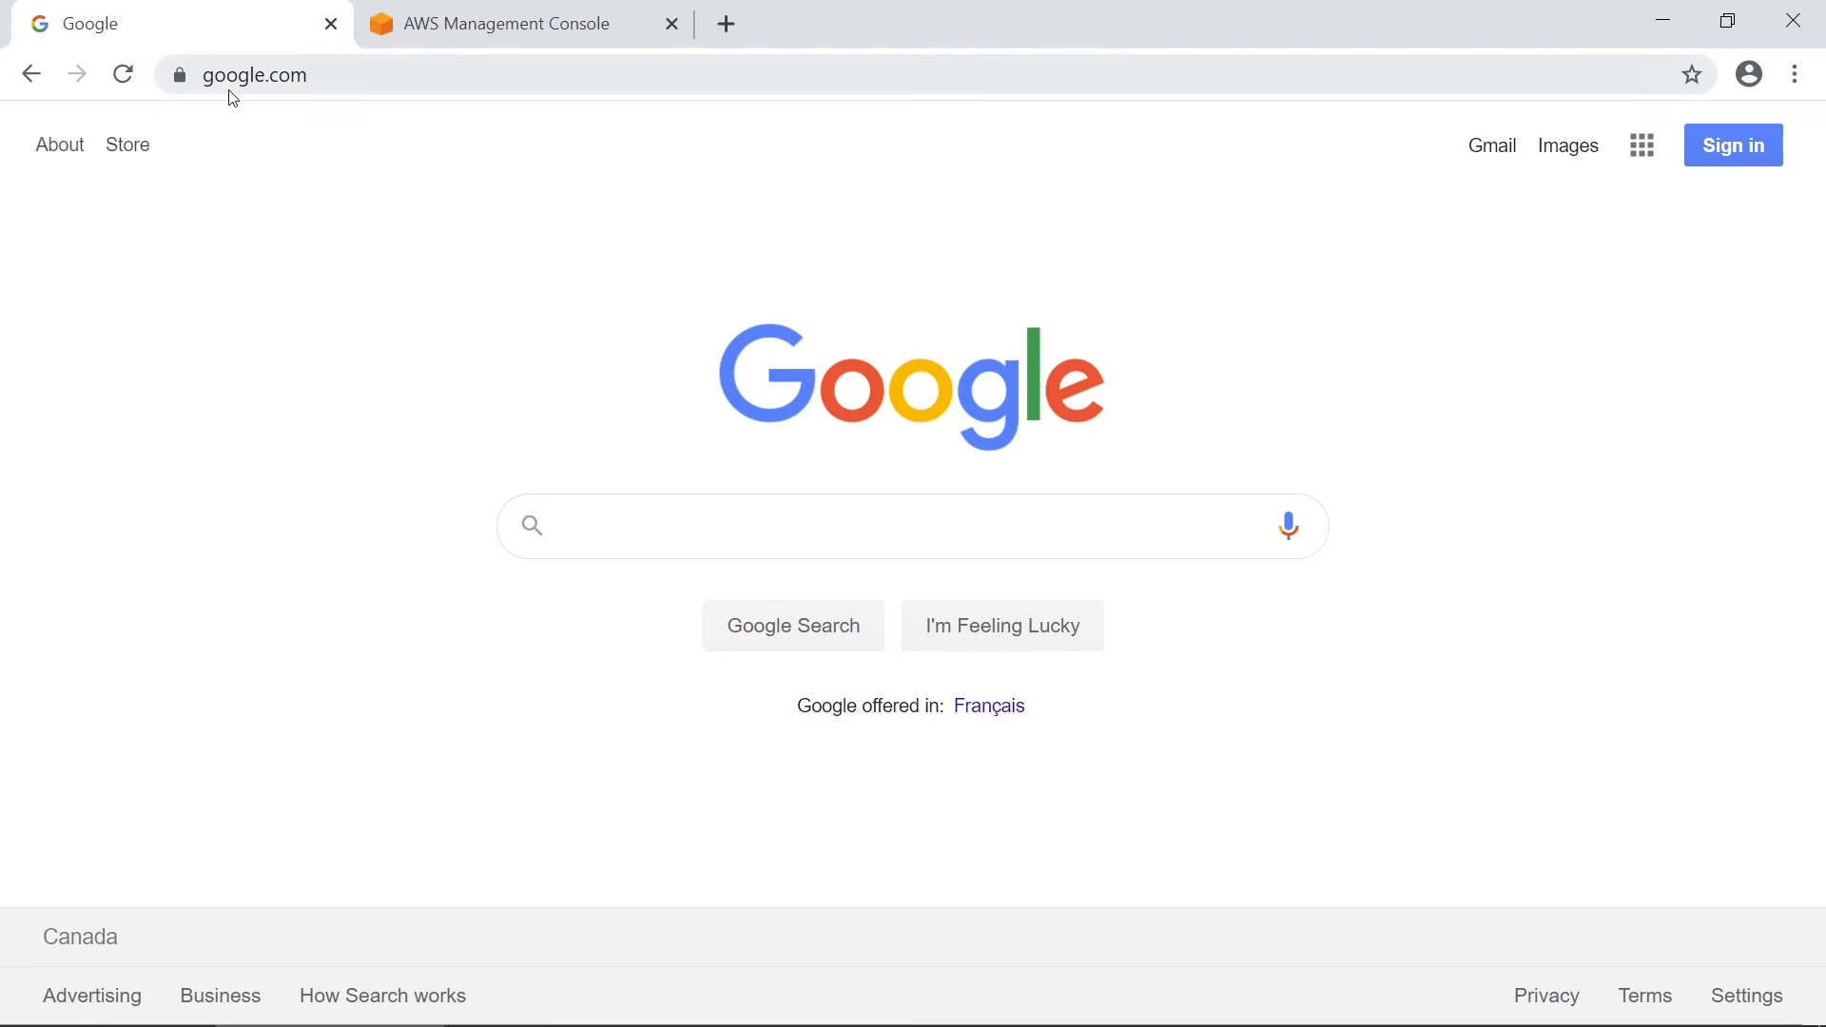
left_click(655, 537)
type("aws cli windows")
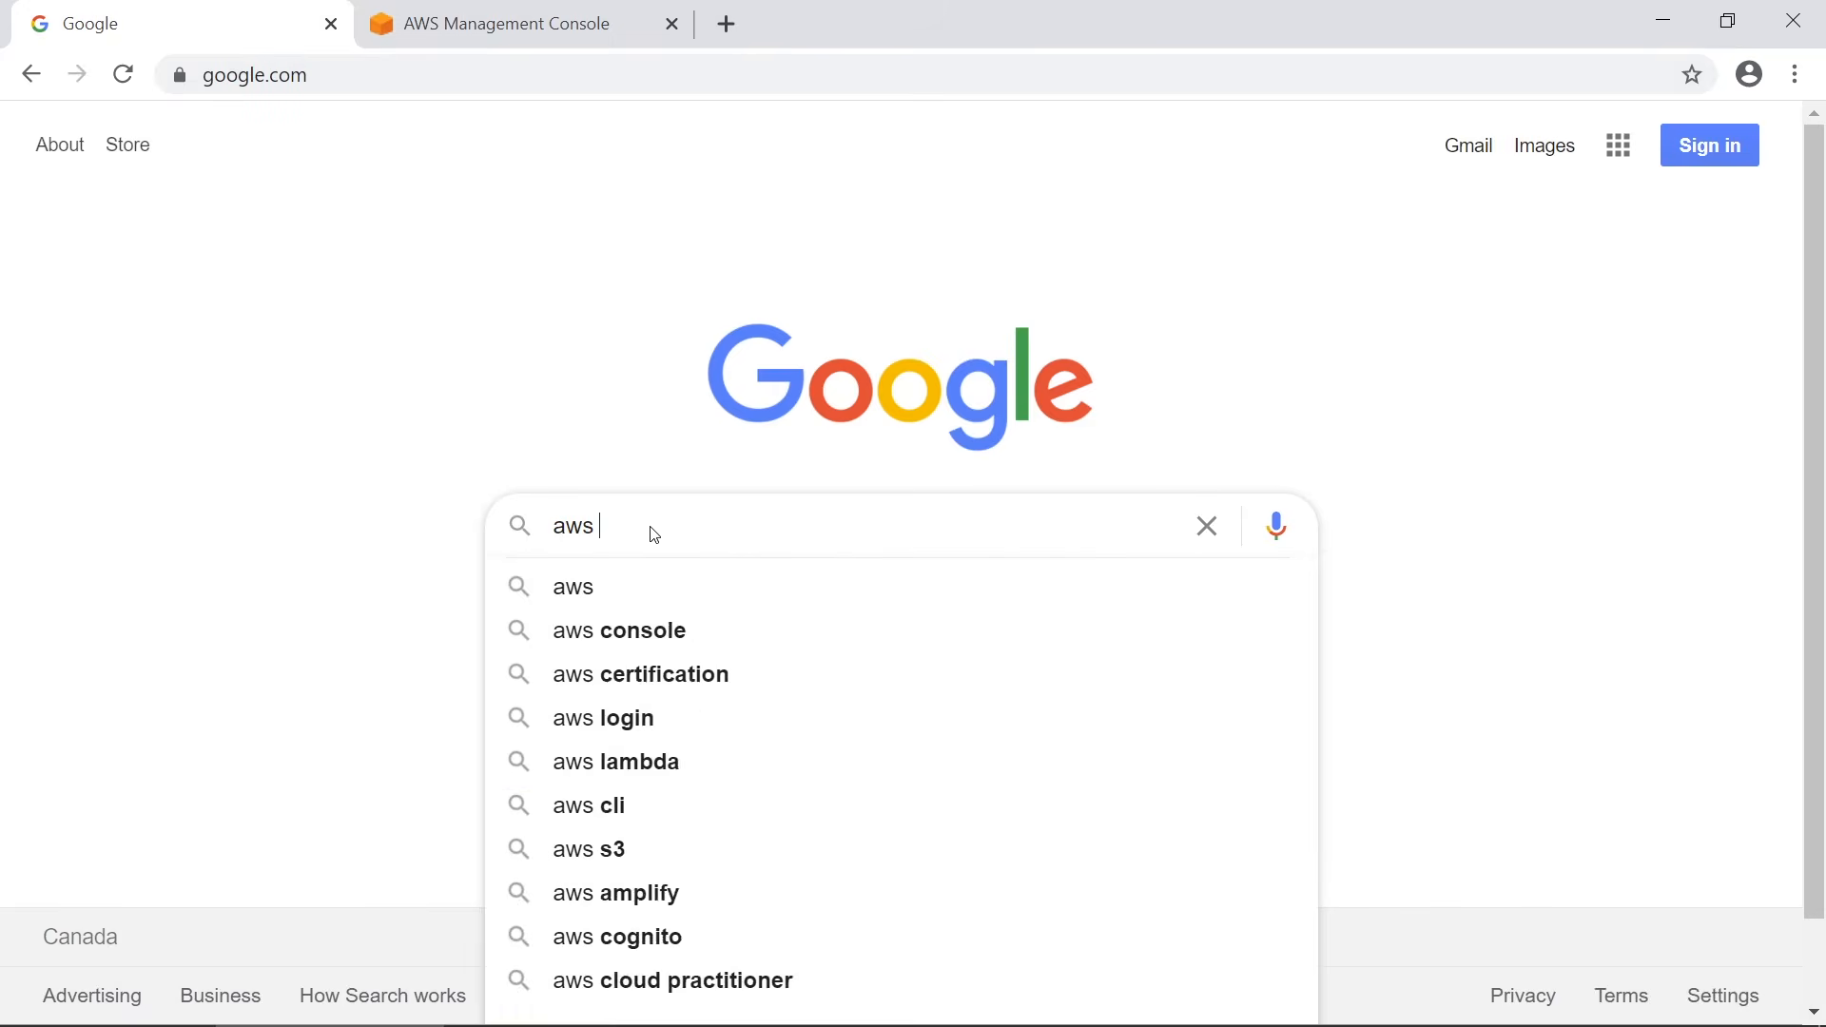
key("Return")
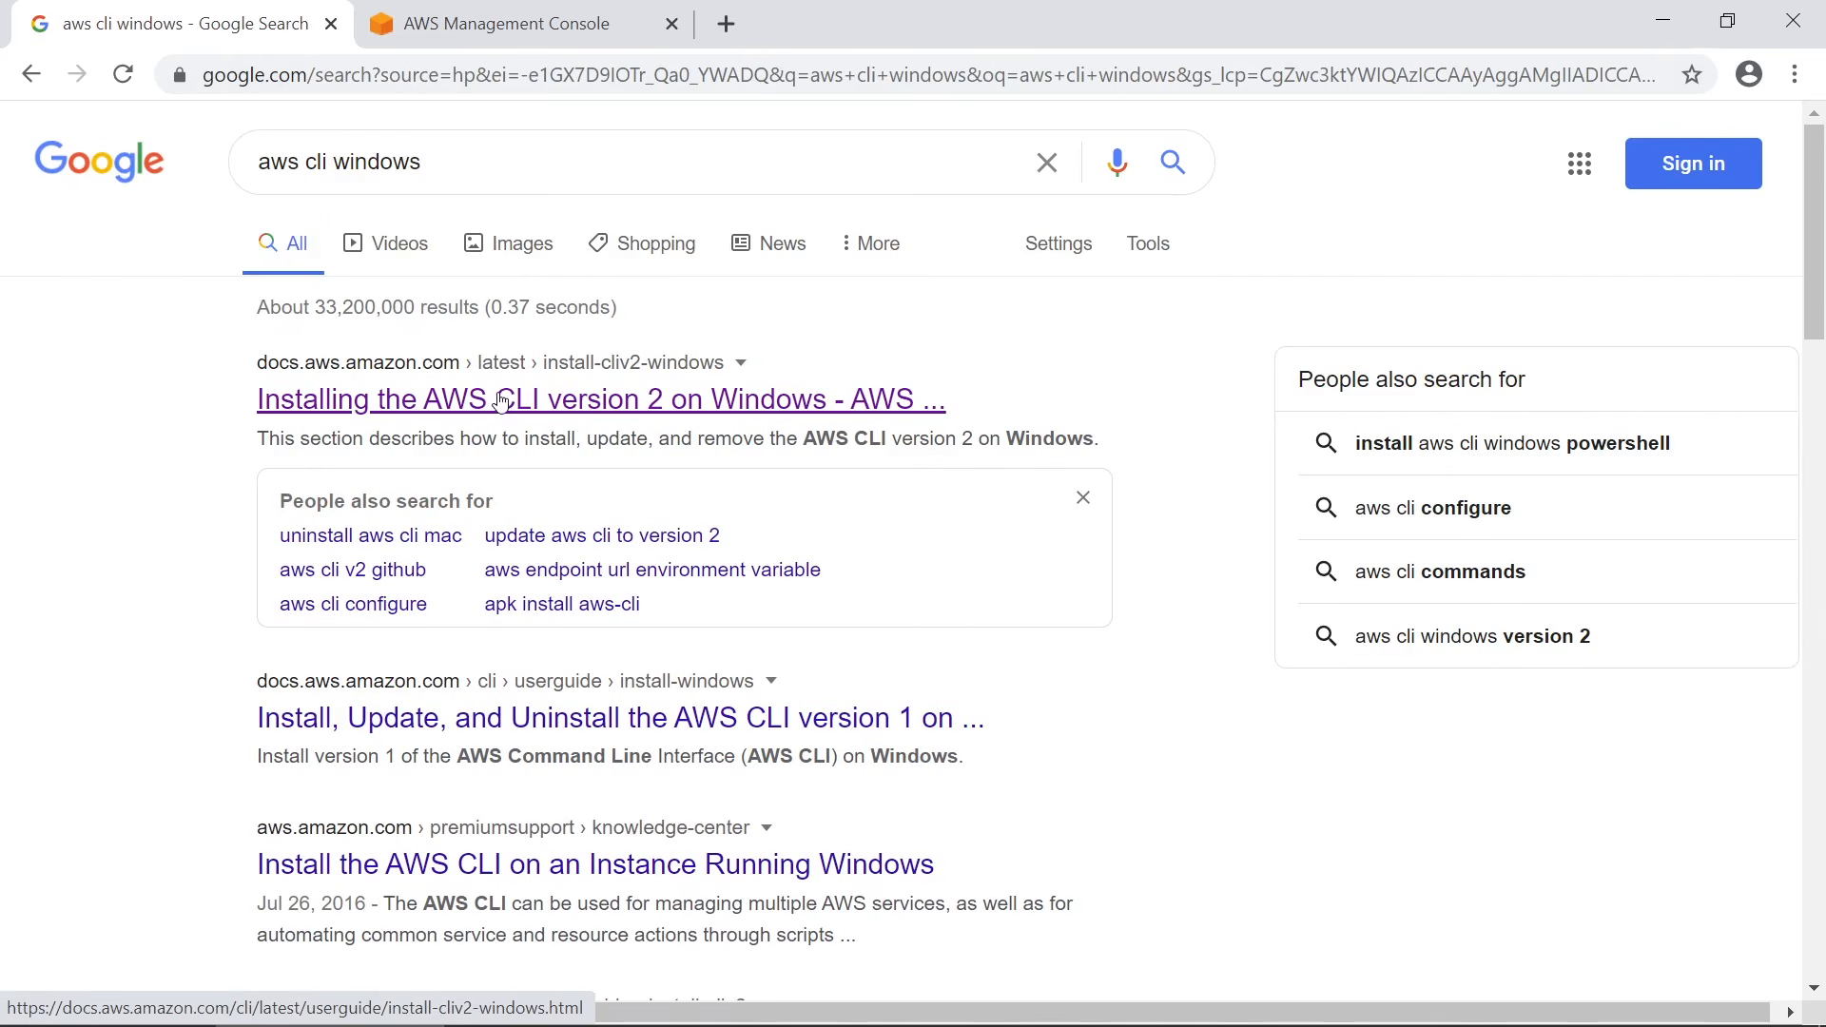
left_click(563, 405)
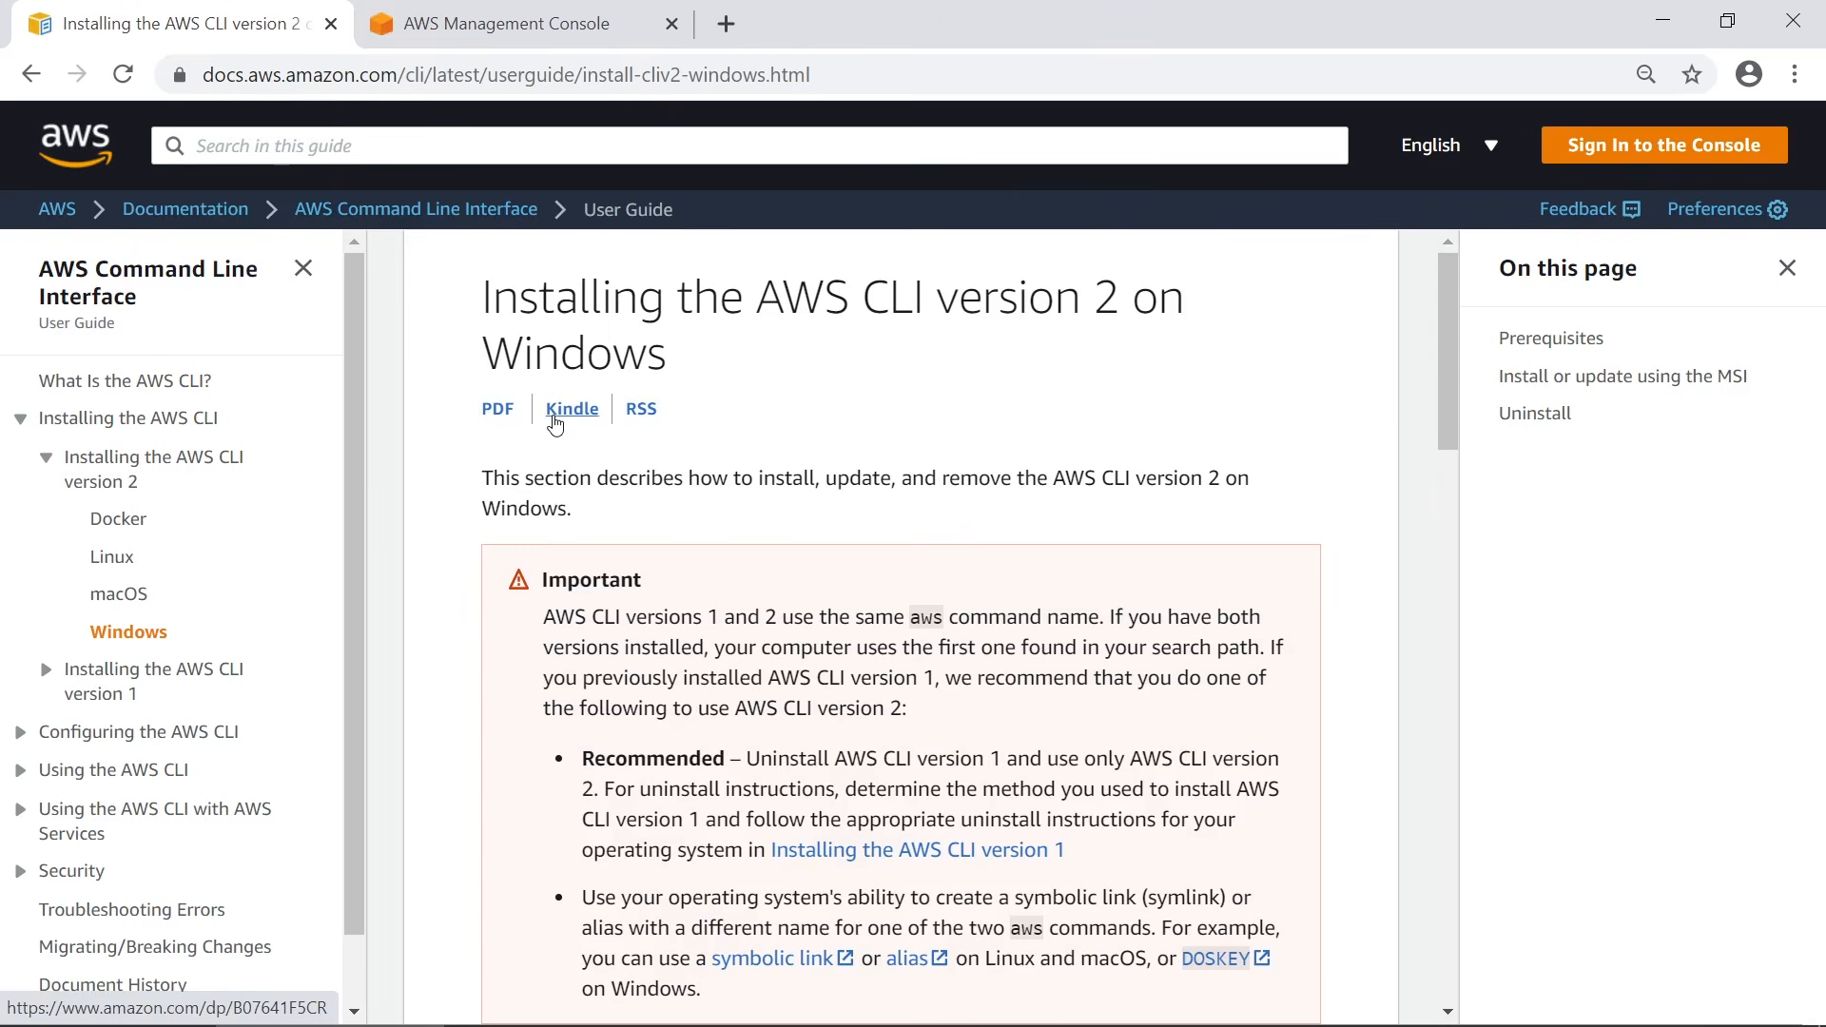
Go to the guide's MSI installer section and download the AWSCLIV2.msi installer for 64-bit Windows
left_click_drag(1444, 345, 1452, 489)
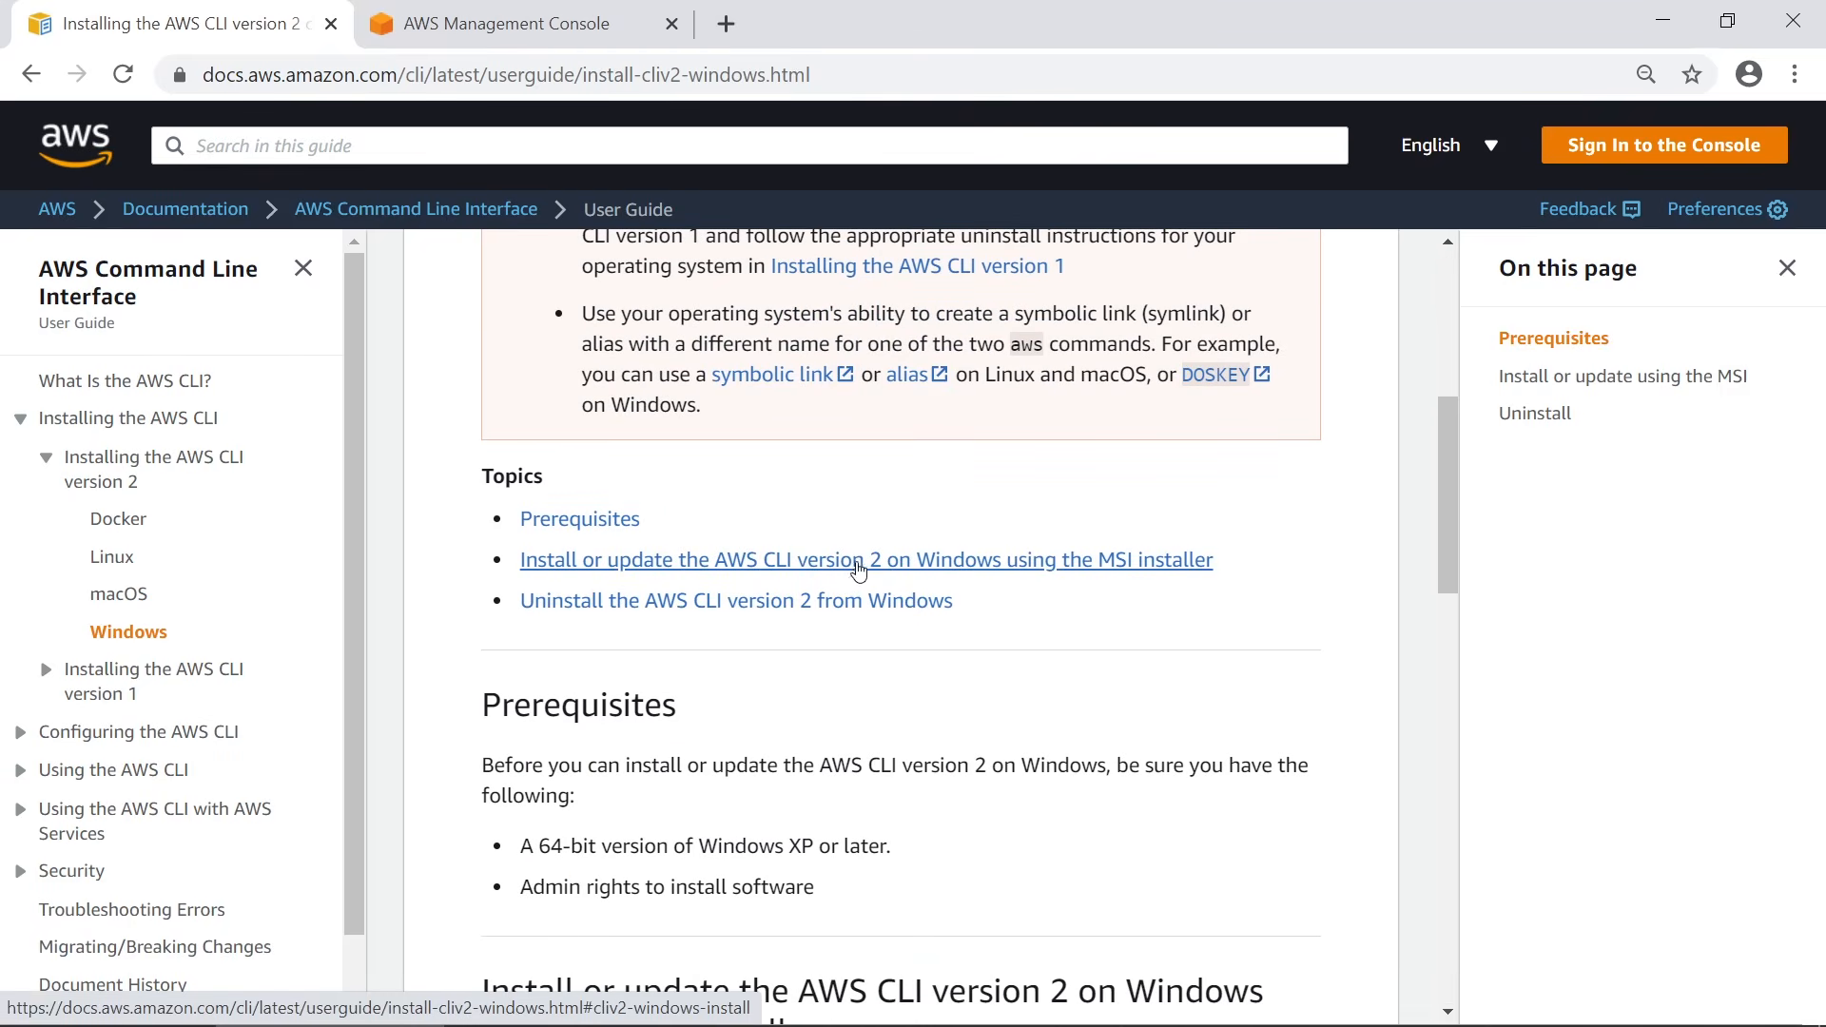
left_click(927, 563)
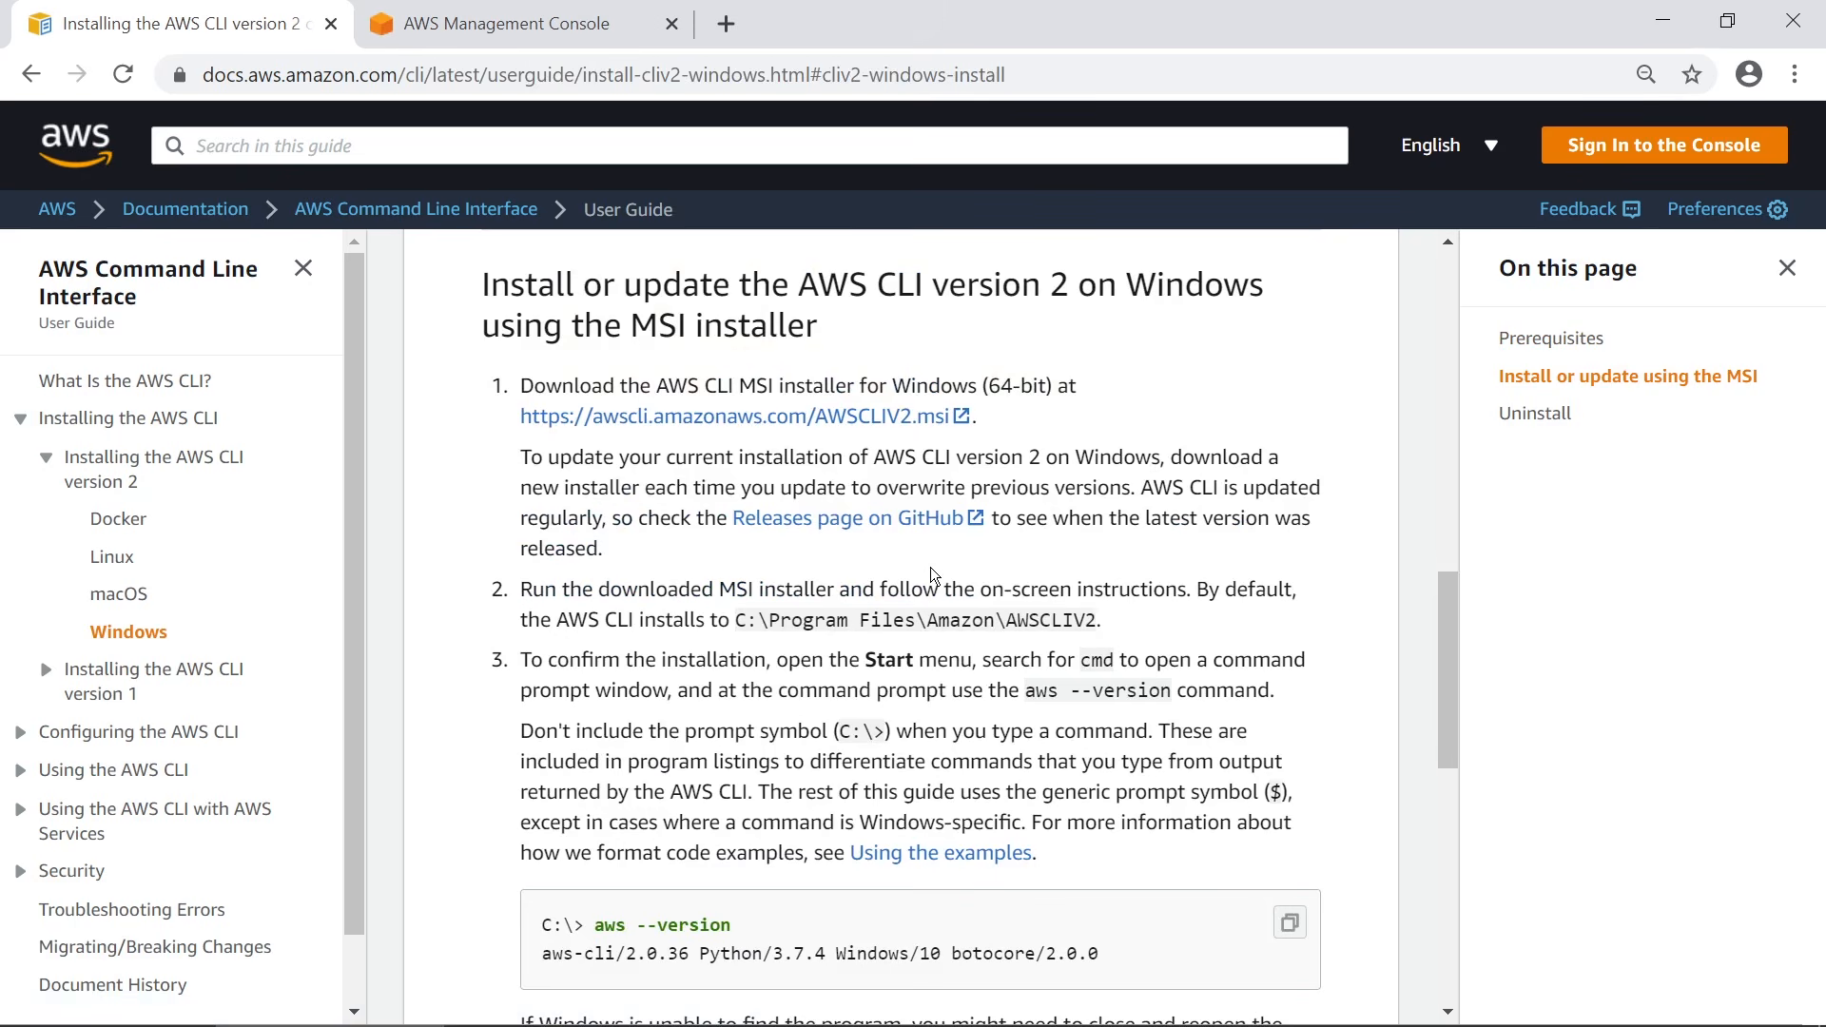
left_click(797, 425)
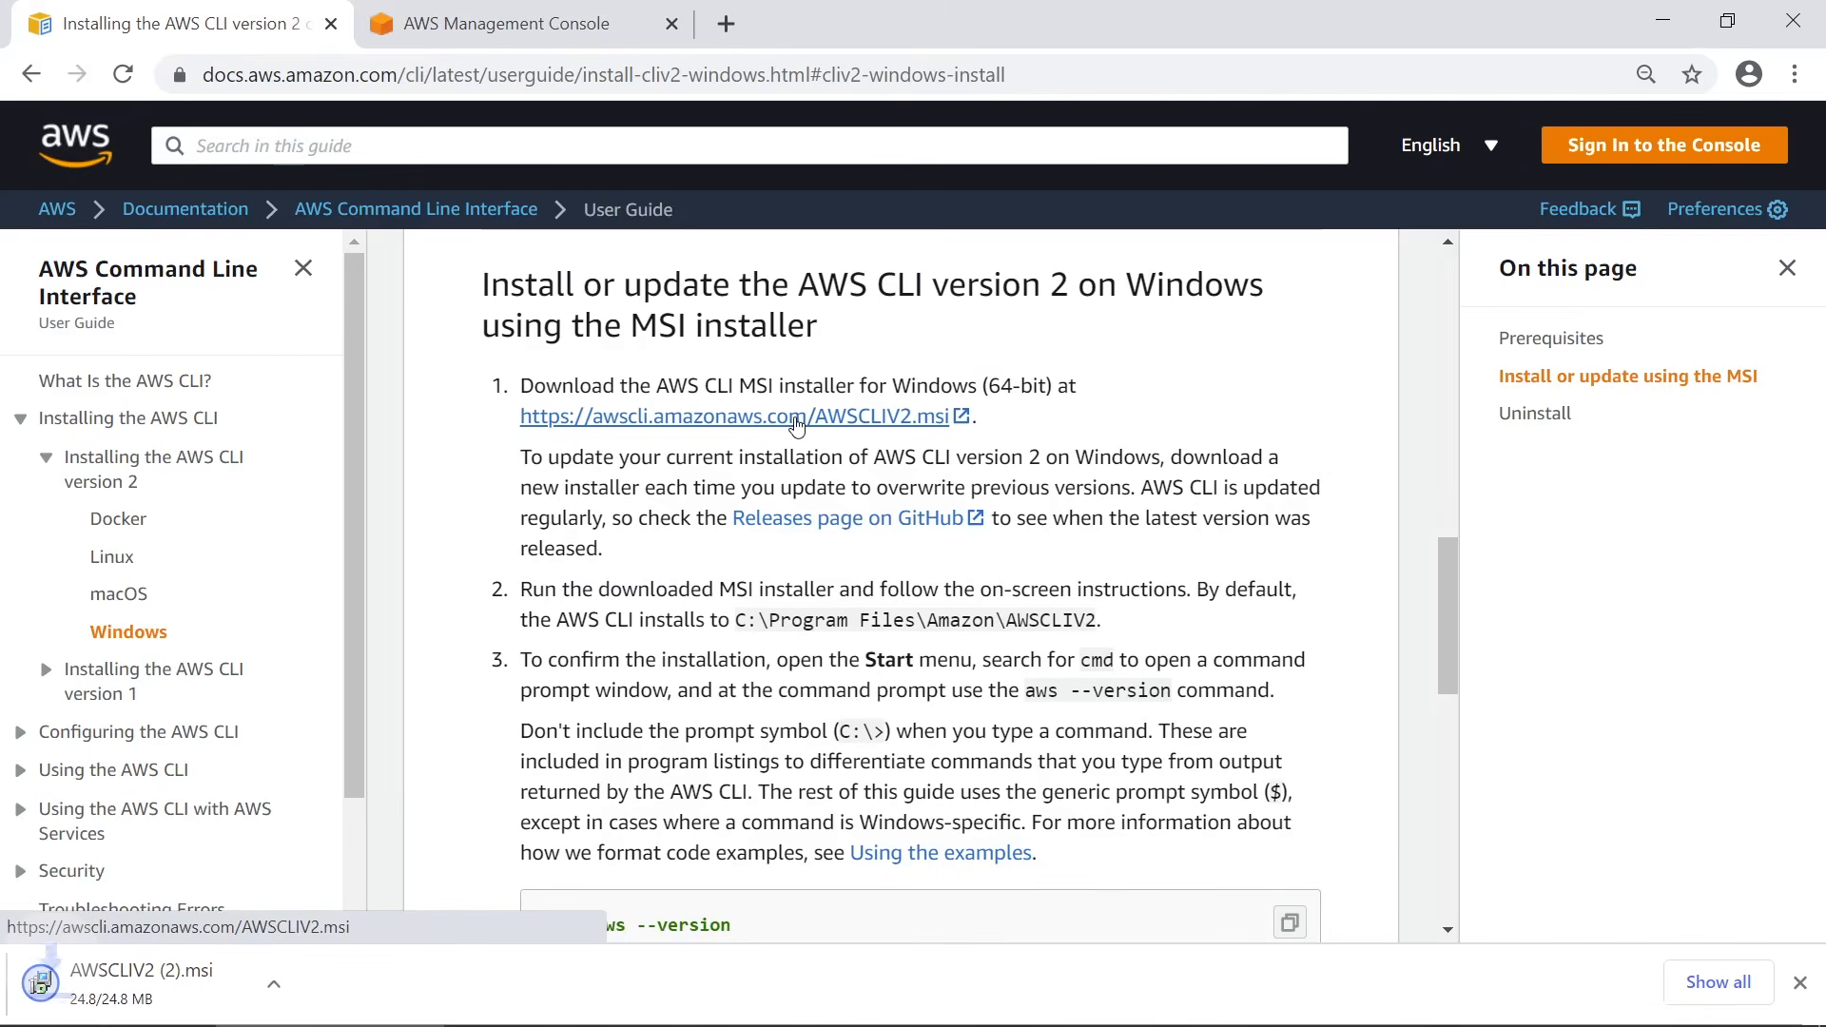
Run the downloaded MSI, accept the license agreement, and install AWS Command Line Interface v2 with the default settings
left_click(164, 1001)
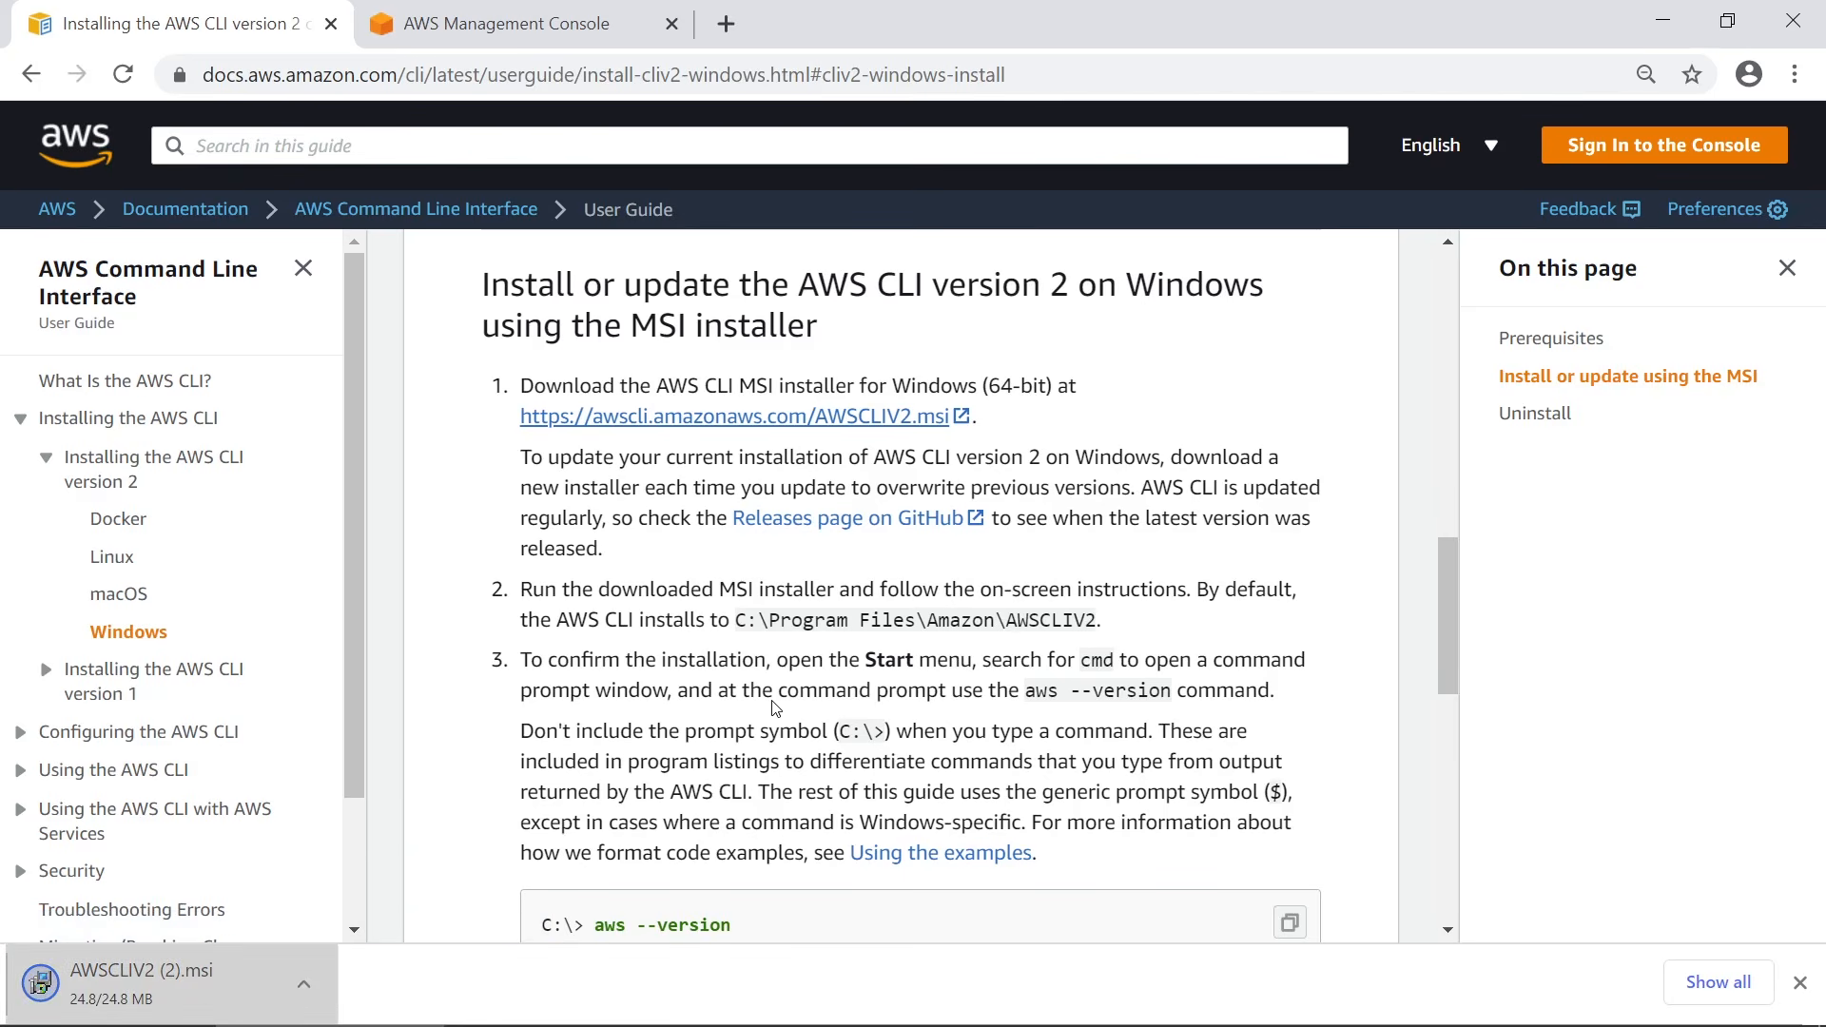
left_click(1000, 568)
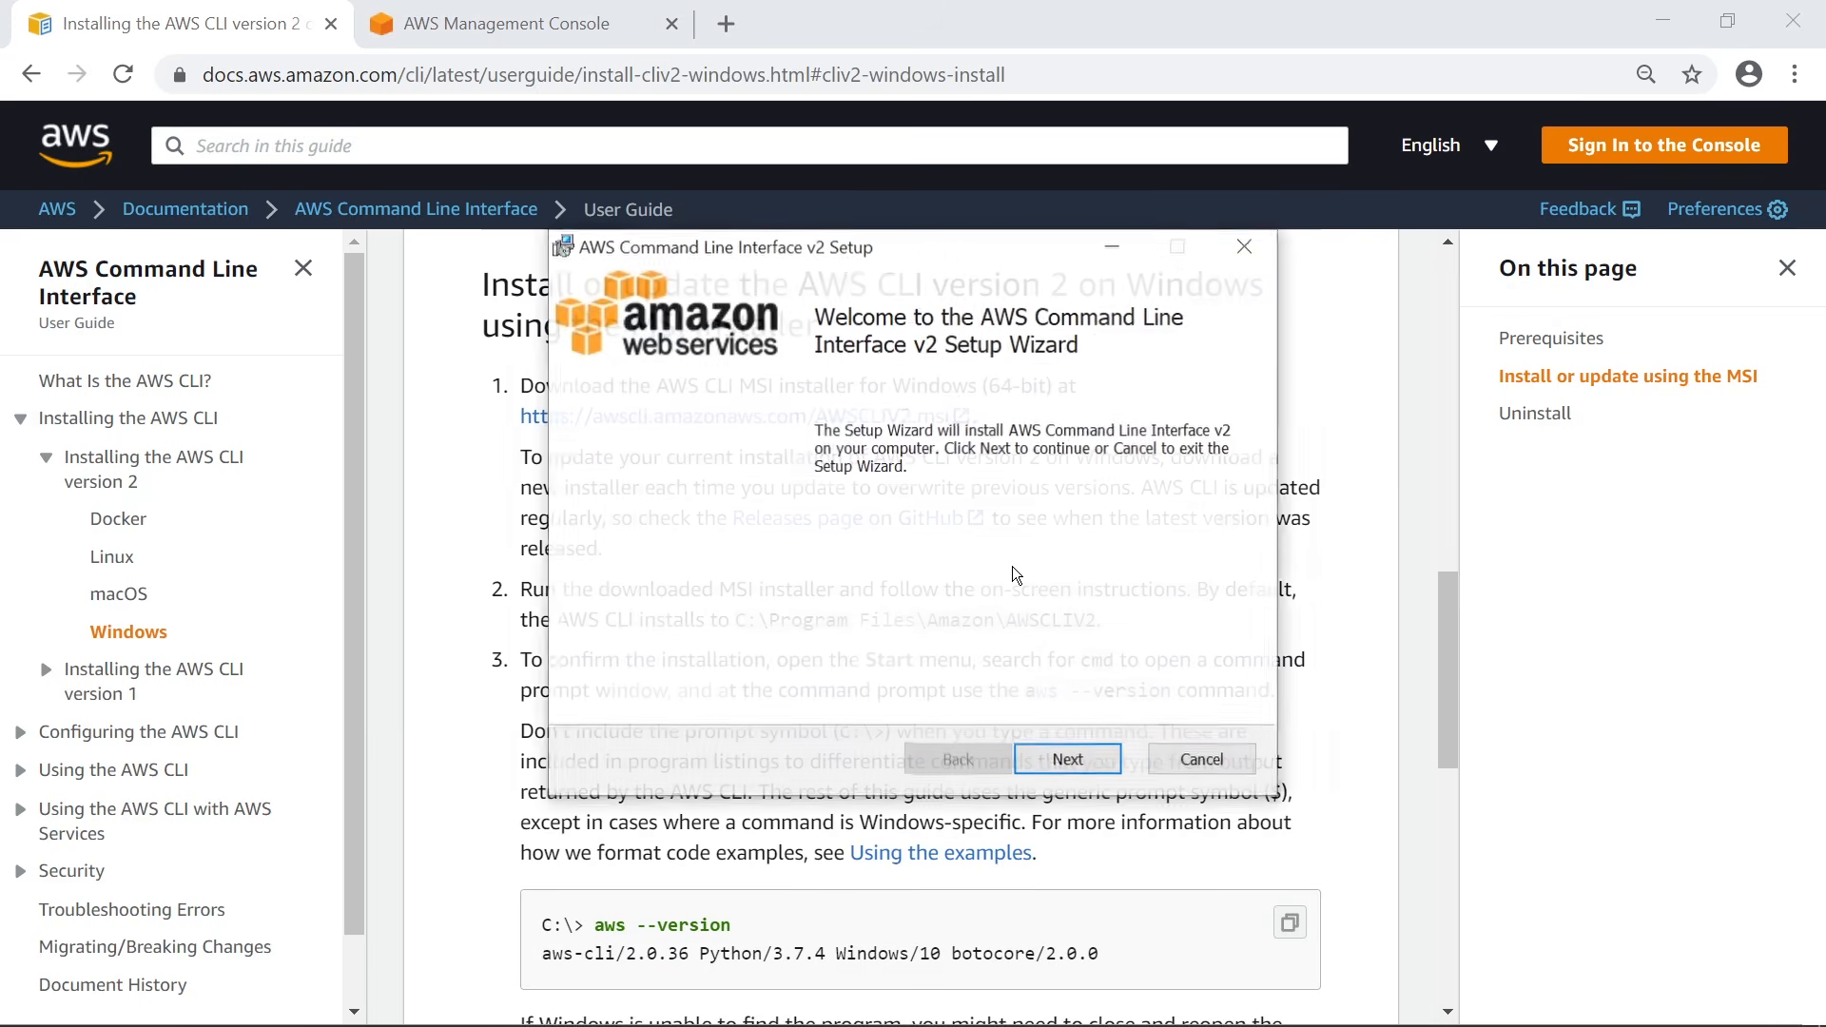
left_click(1069, 745)
left_click(597, 689)
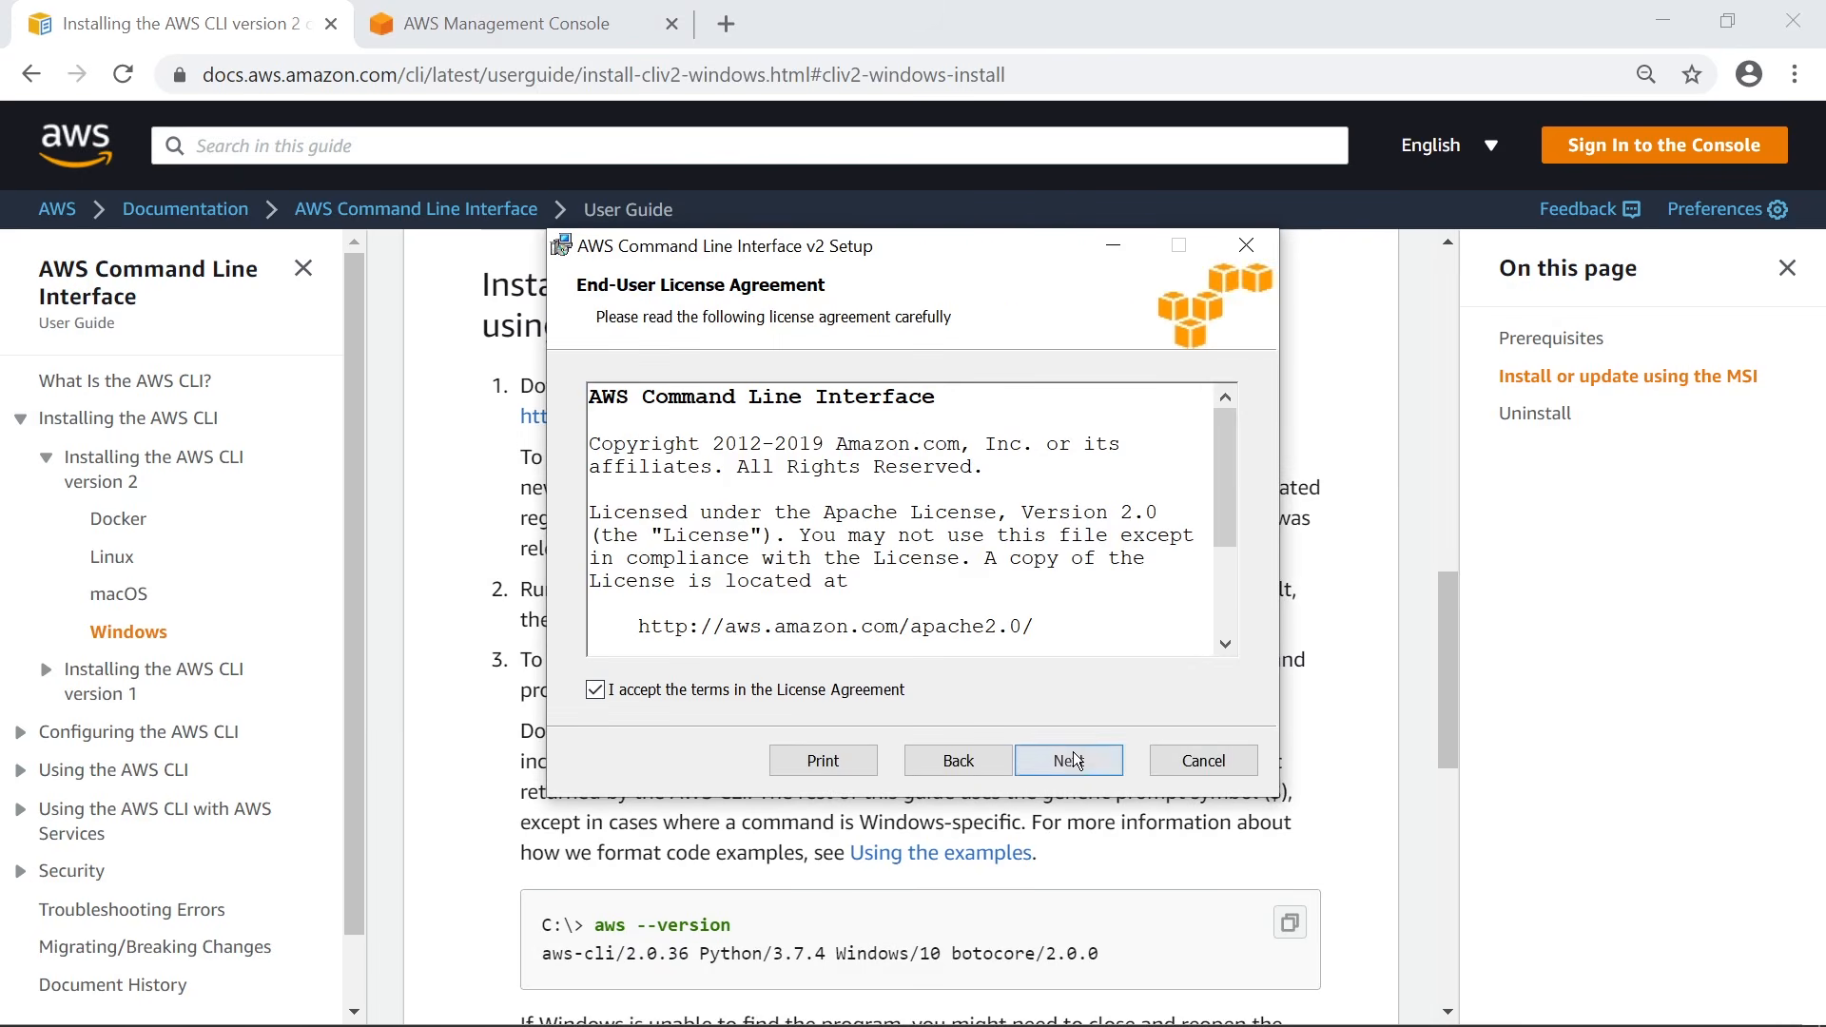
left_click(1069, 760)
left_click(1086, 766)
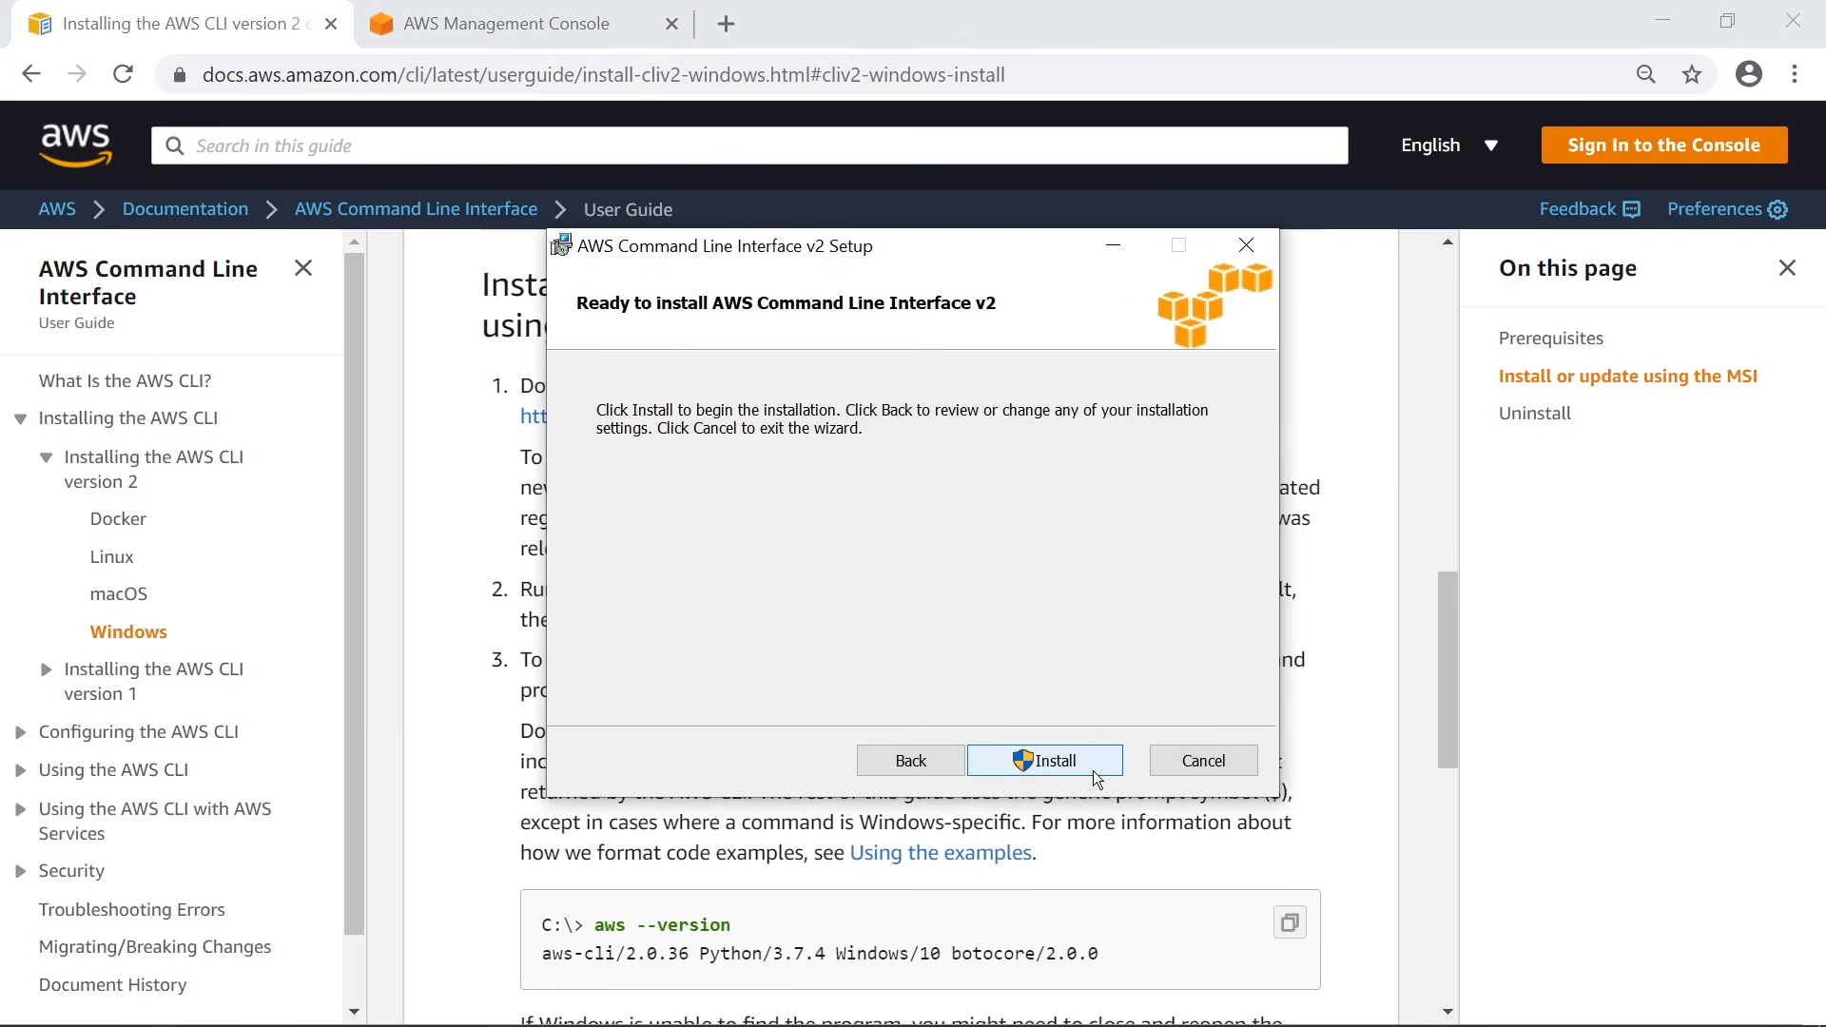
left_click(1094, 768)
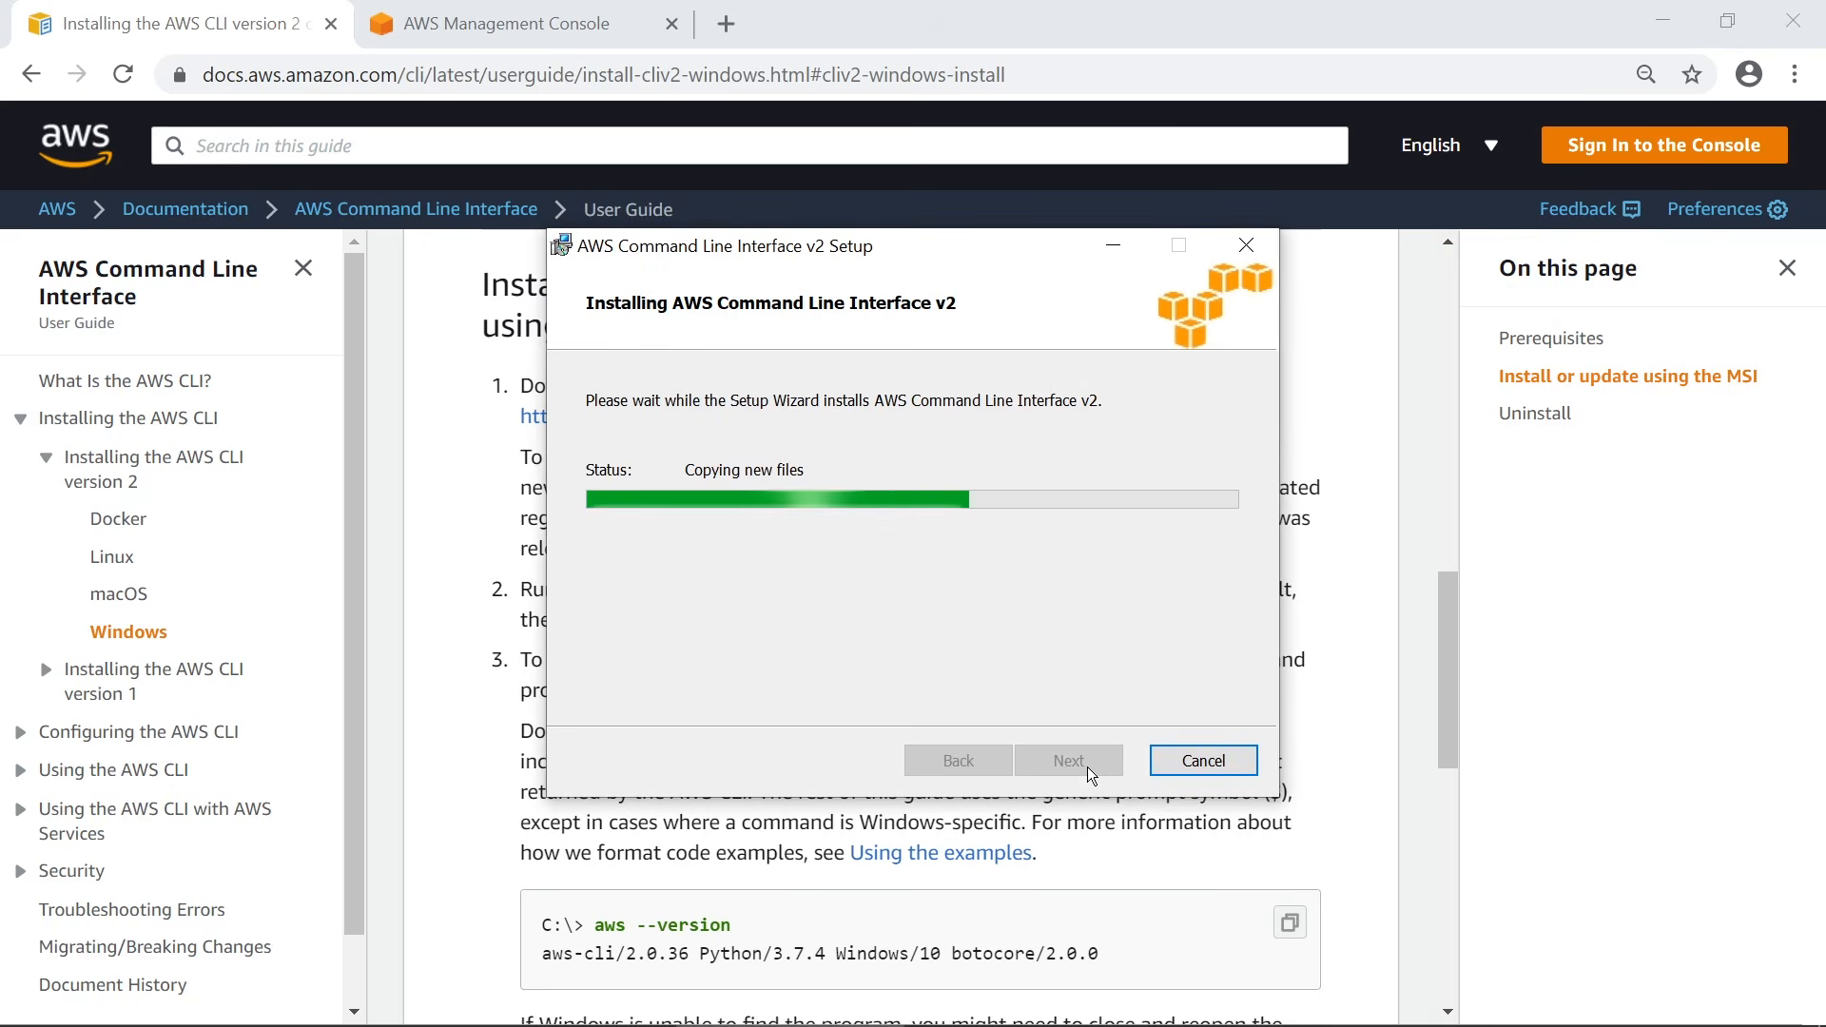
left_click(1087, 767)
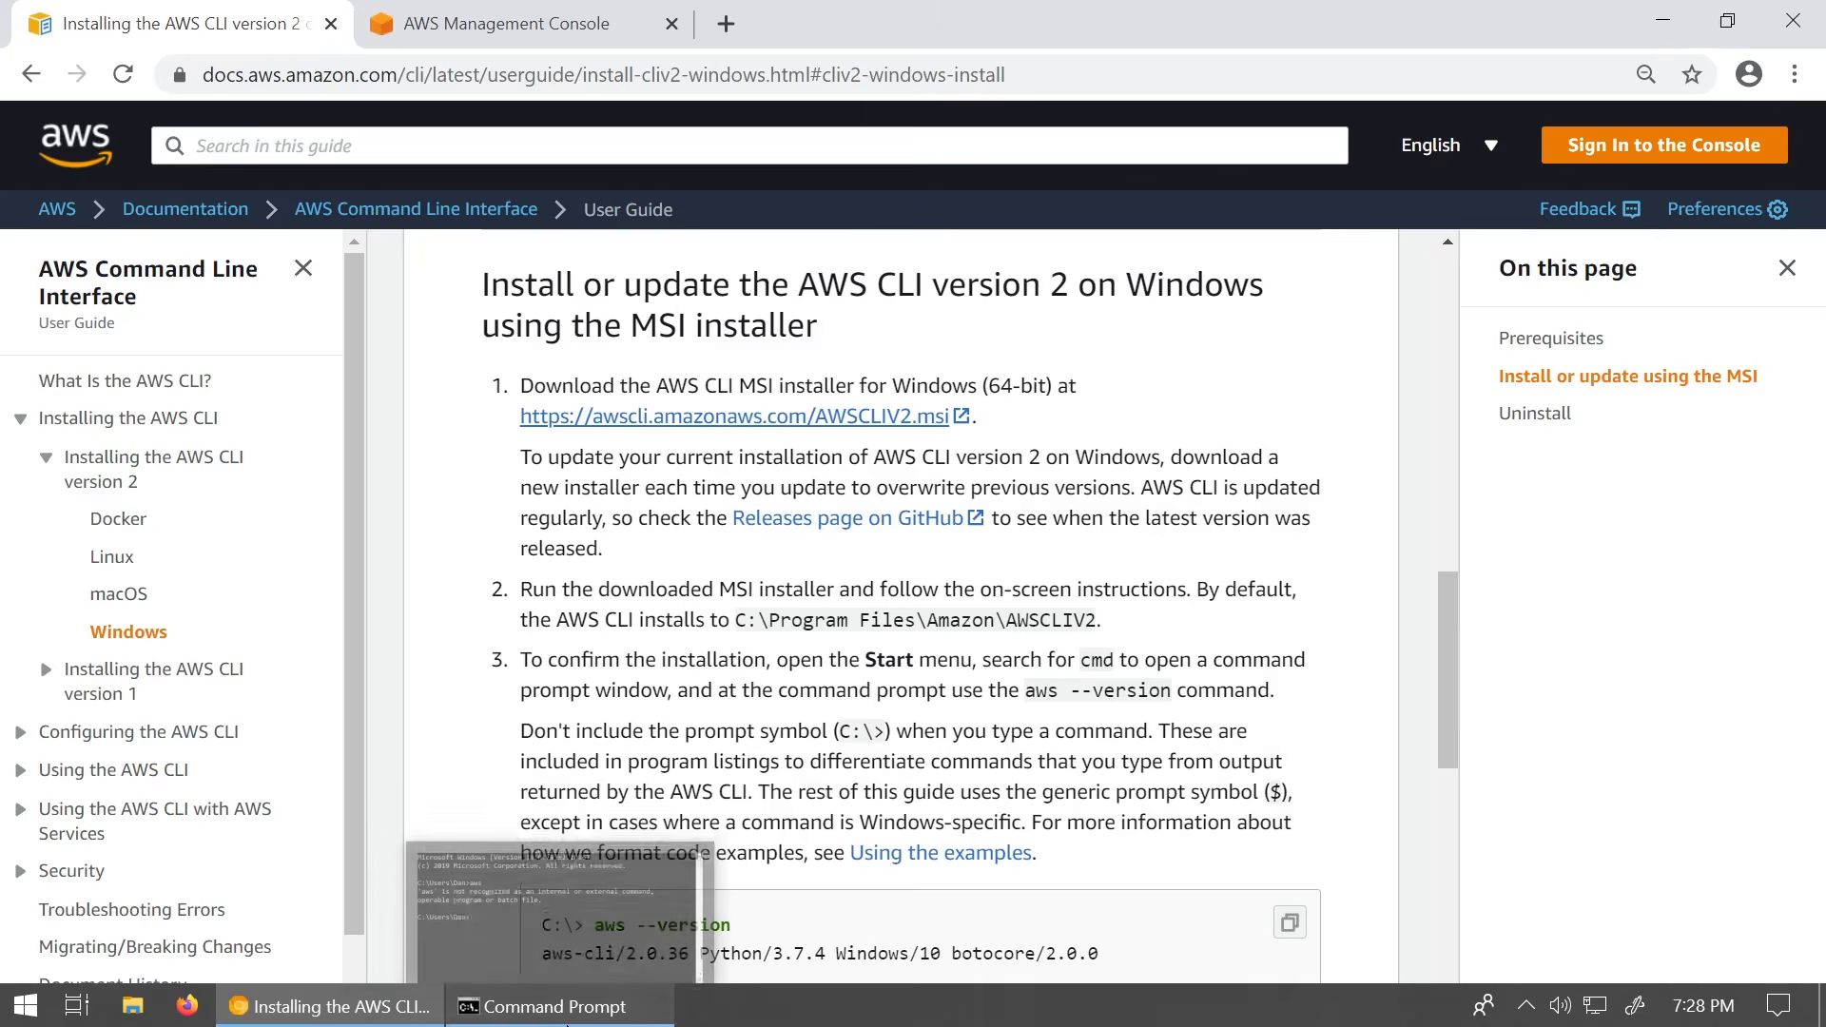
Rerun the aws command in the already open Command Prompt and close that window
left_click(568, 1020)
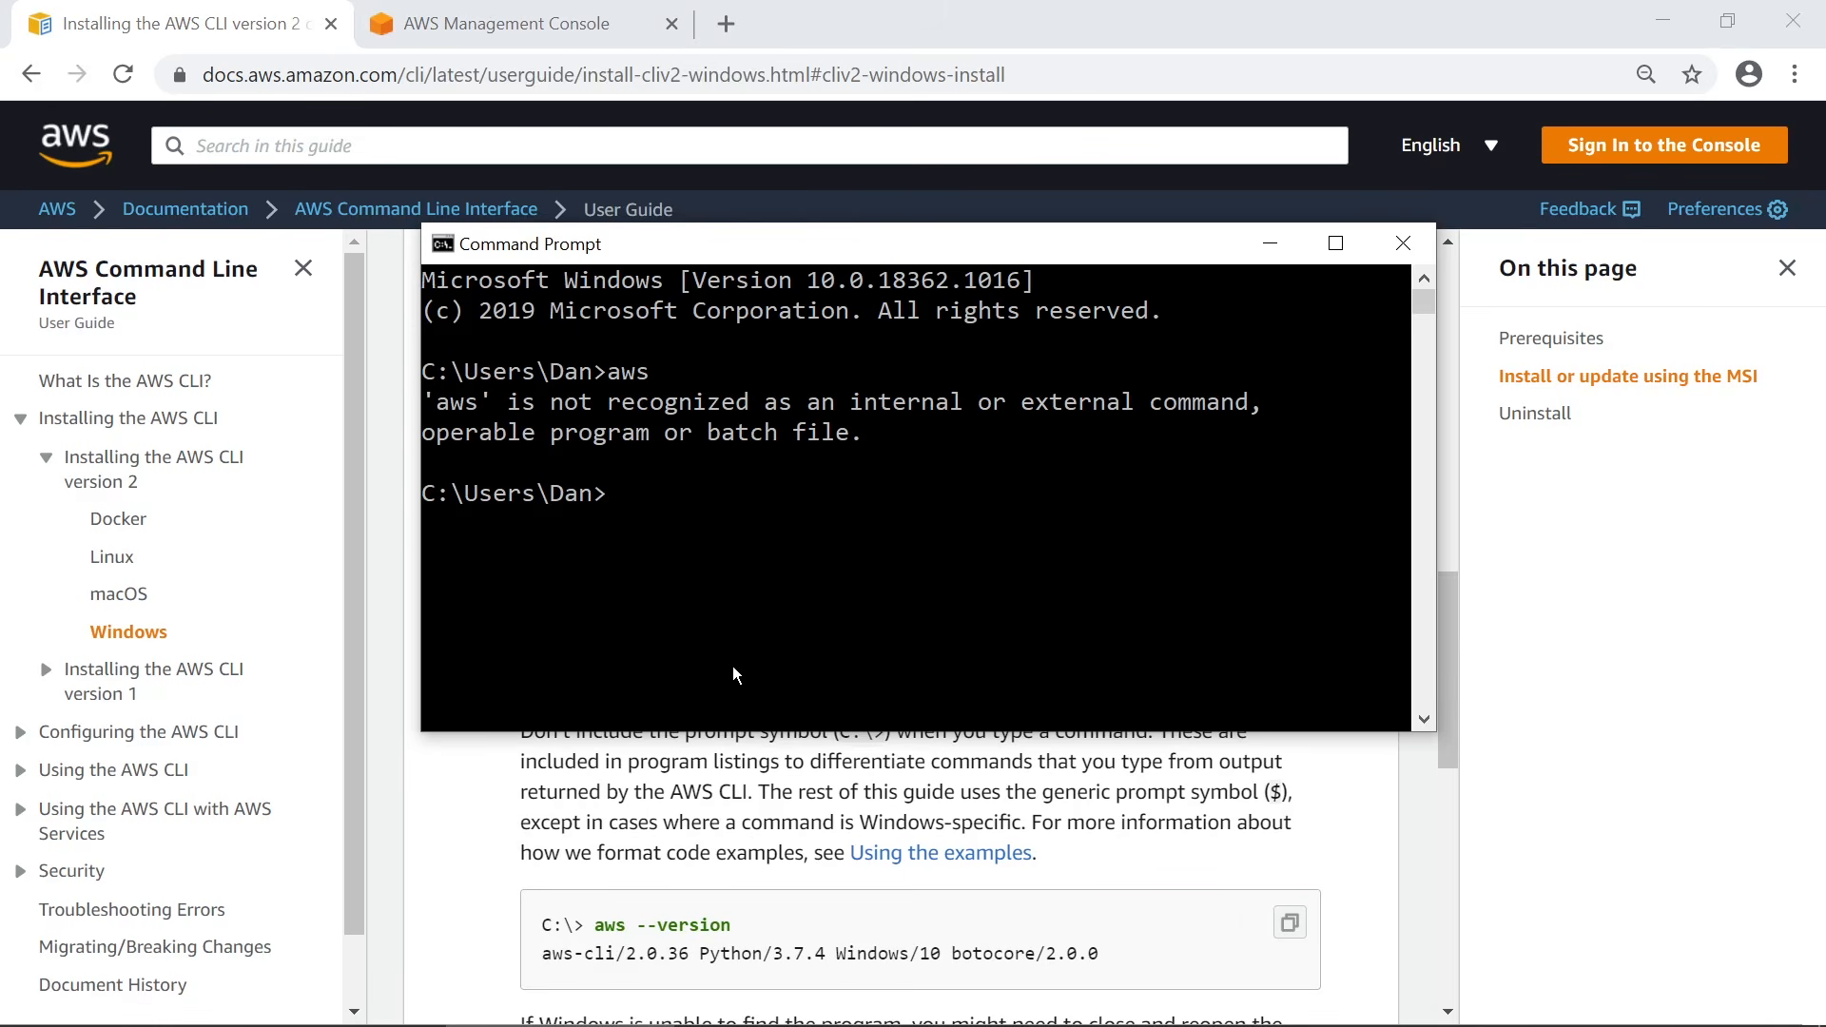
type("aws")
key("Return")
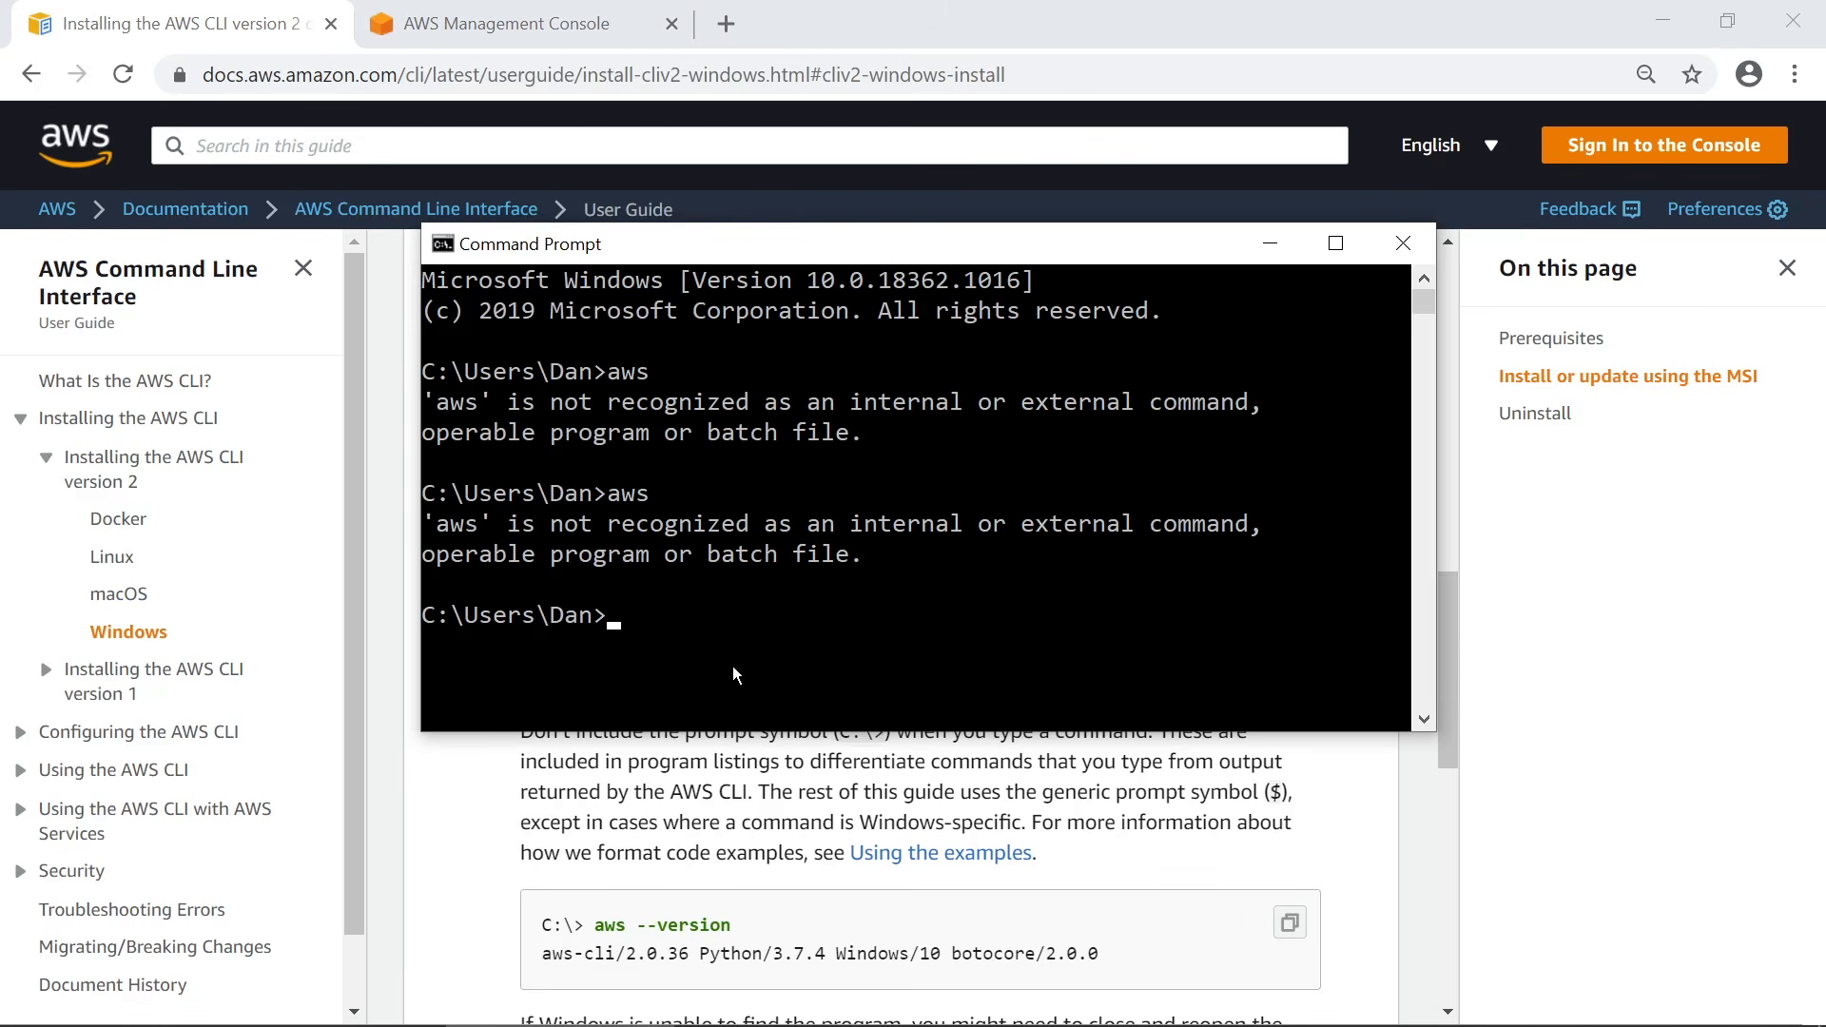
left_click(1404, 243)
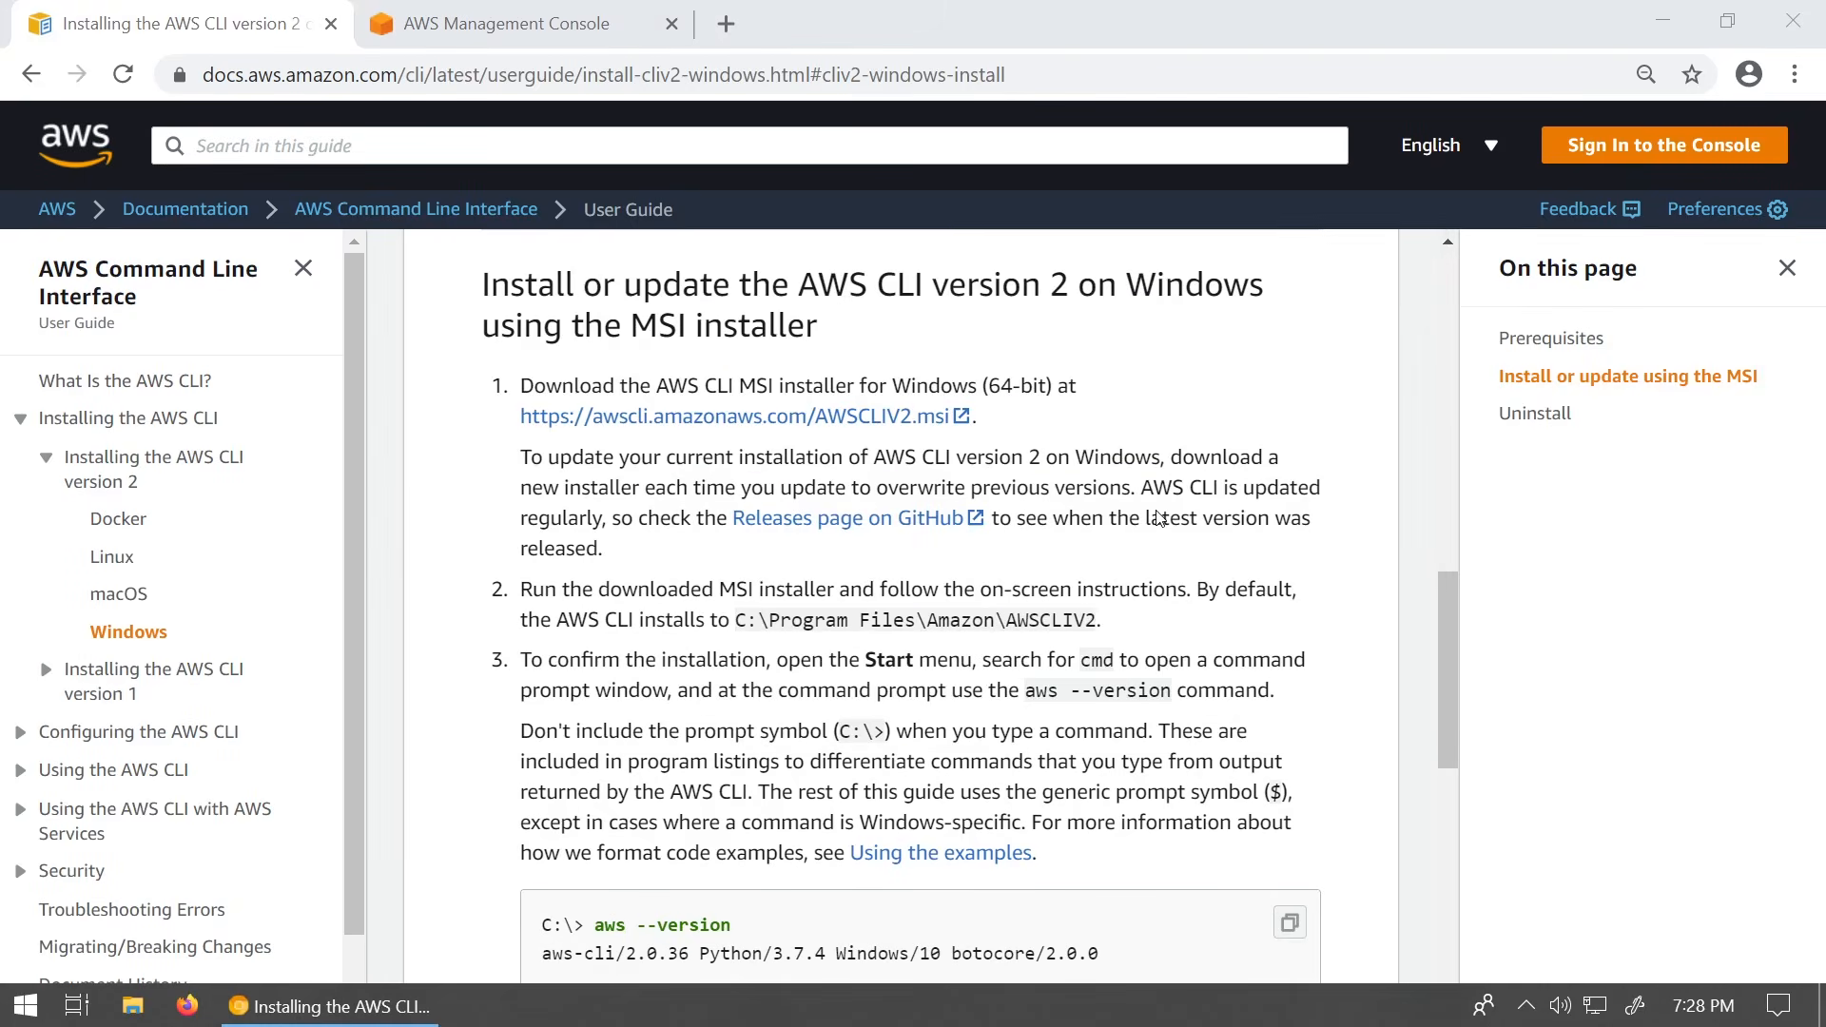
Open a new Command Prompt, enlarge its text, reposition the window, and run the aws command to verify the installation
key("super")
type("cmd")
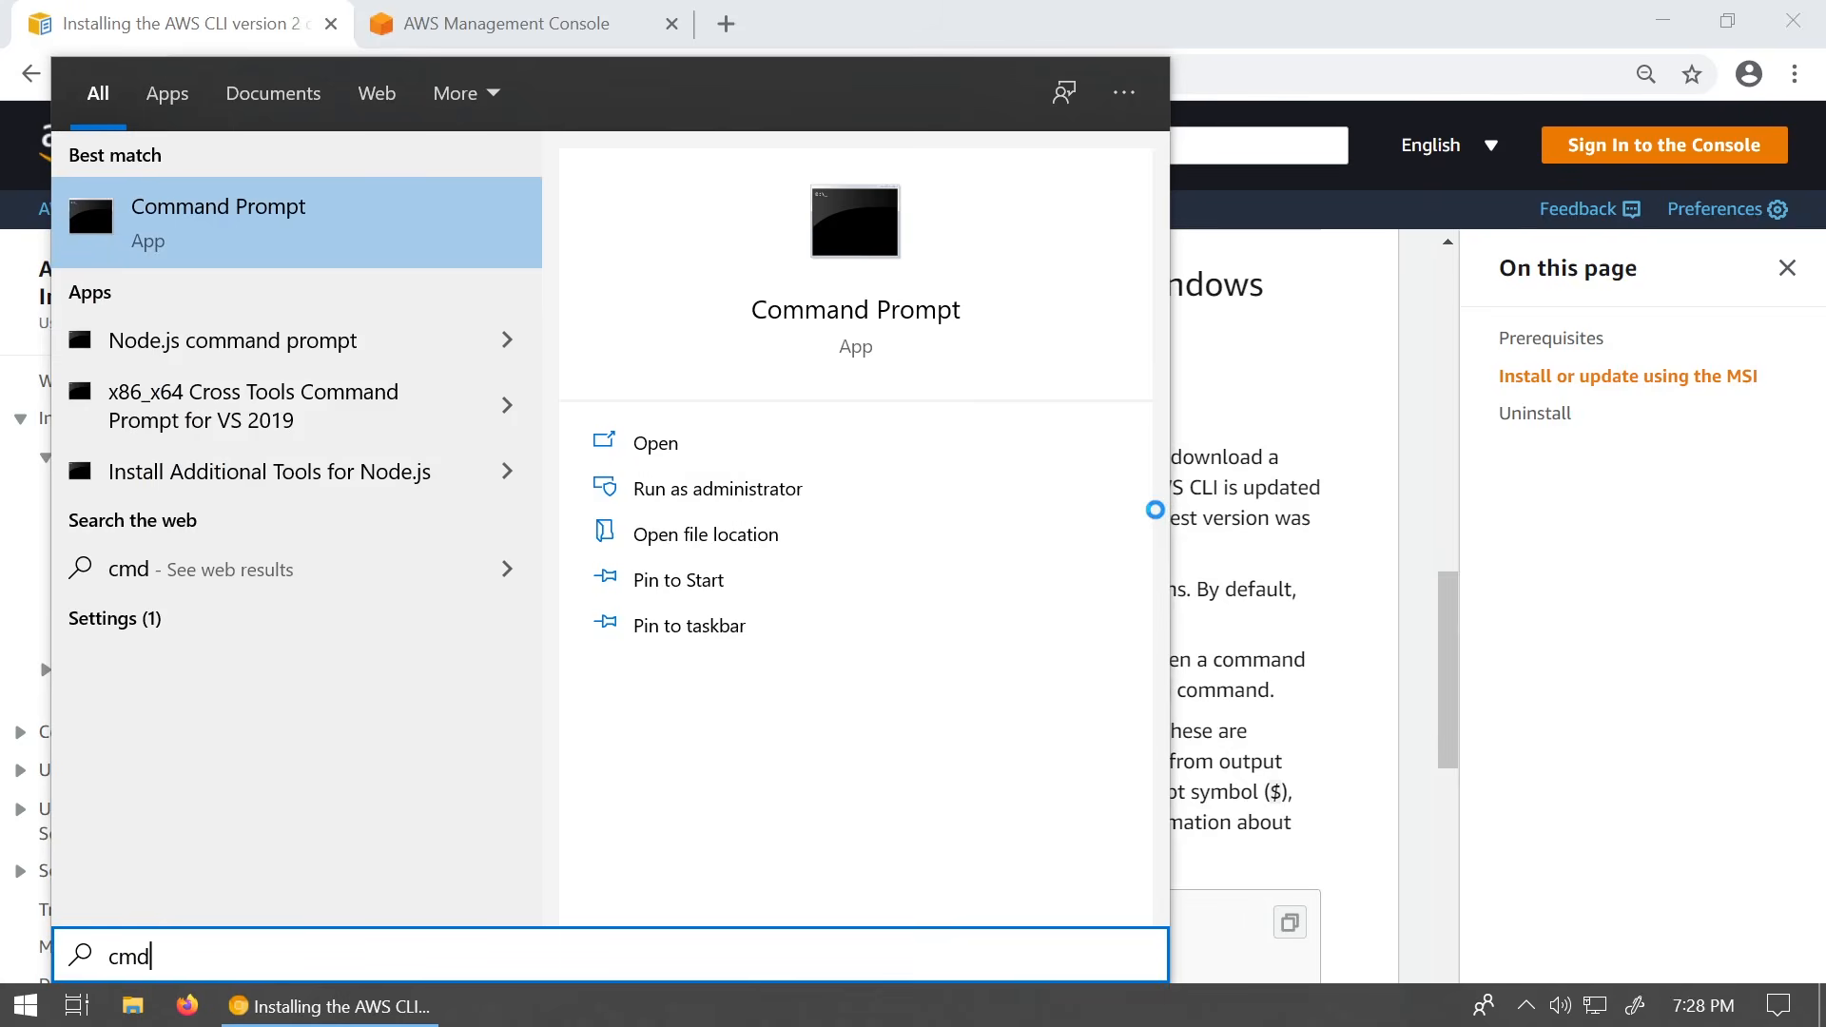
key("Return")
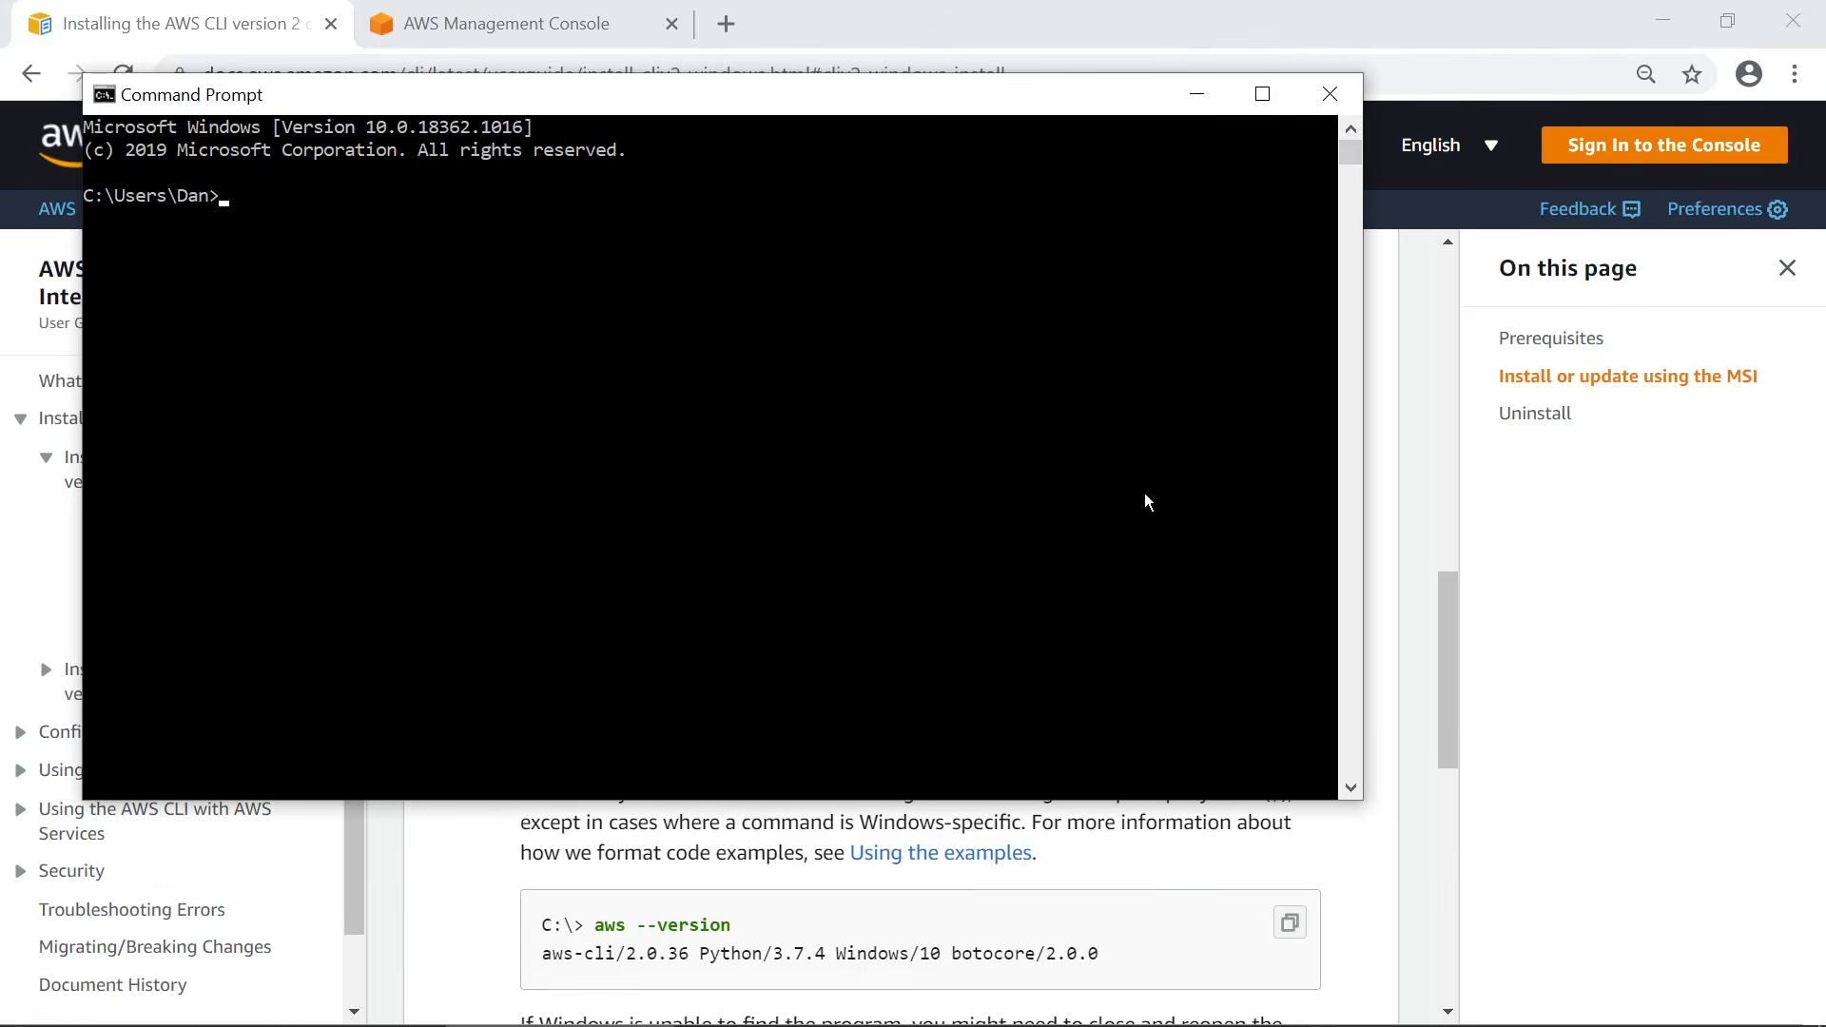
scroll(605, 463, "up", 4)
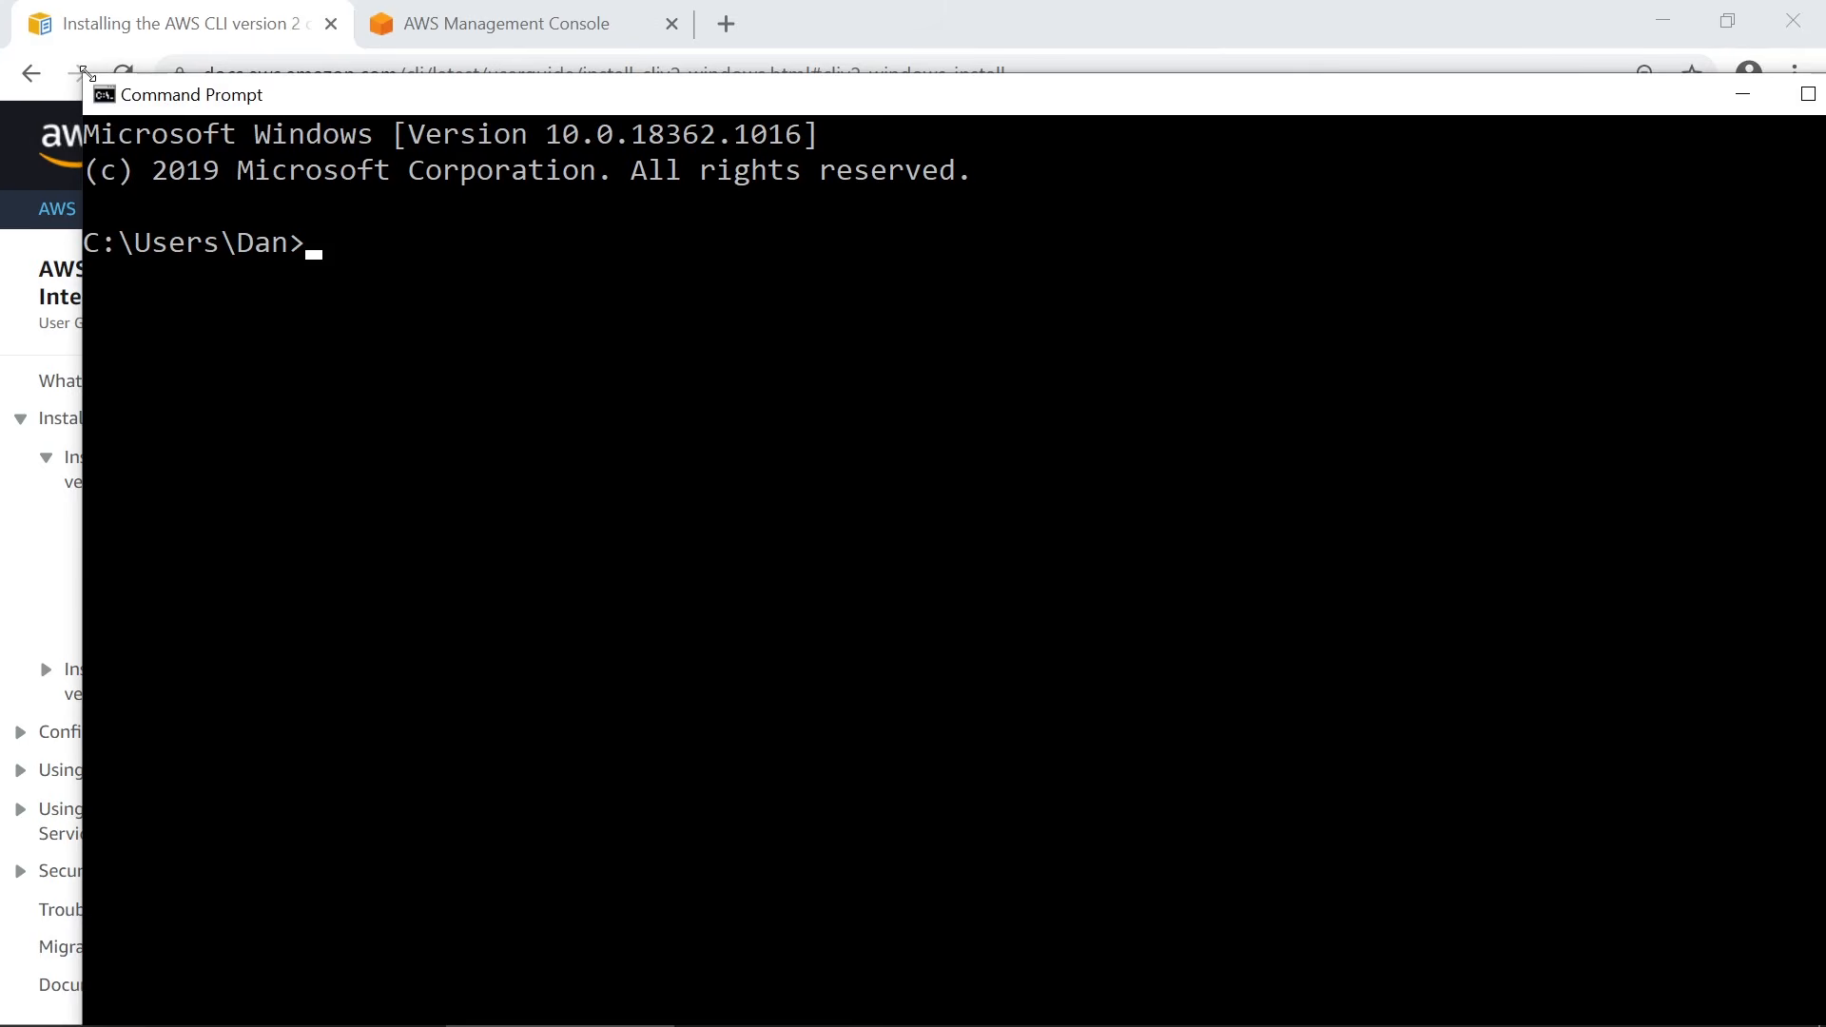
left_click_drag(87, 75, 699, 466)
left_click_drag(927, 484, 631, 223)
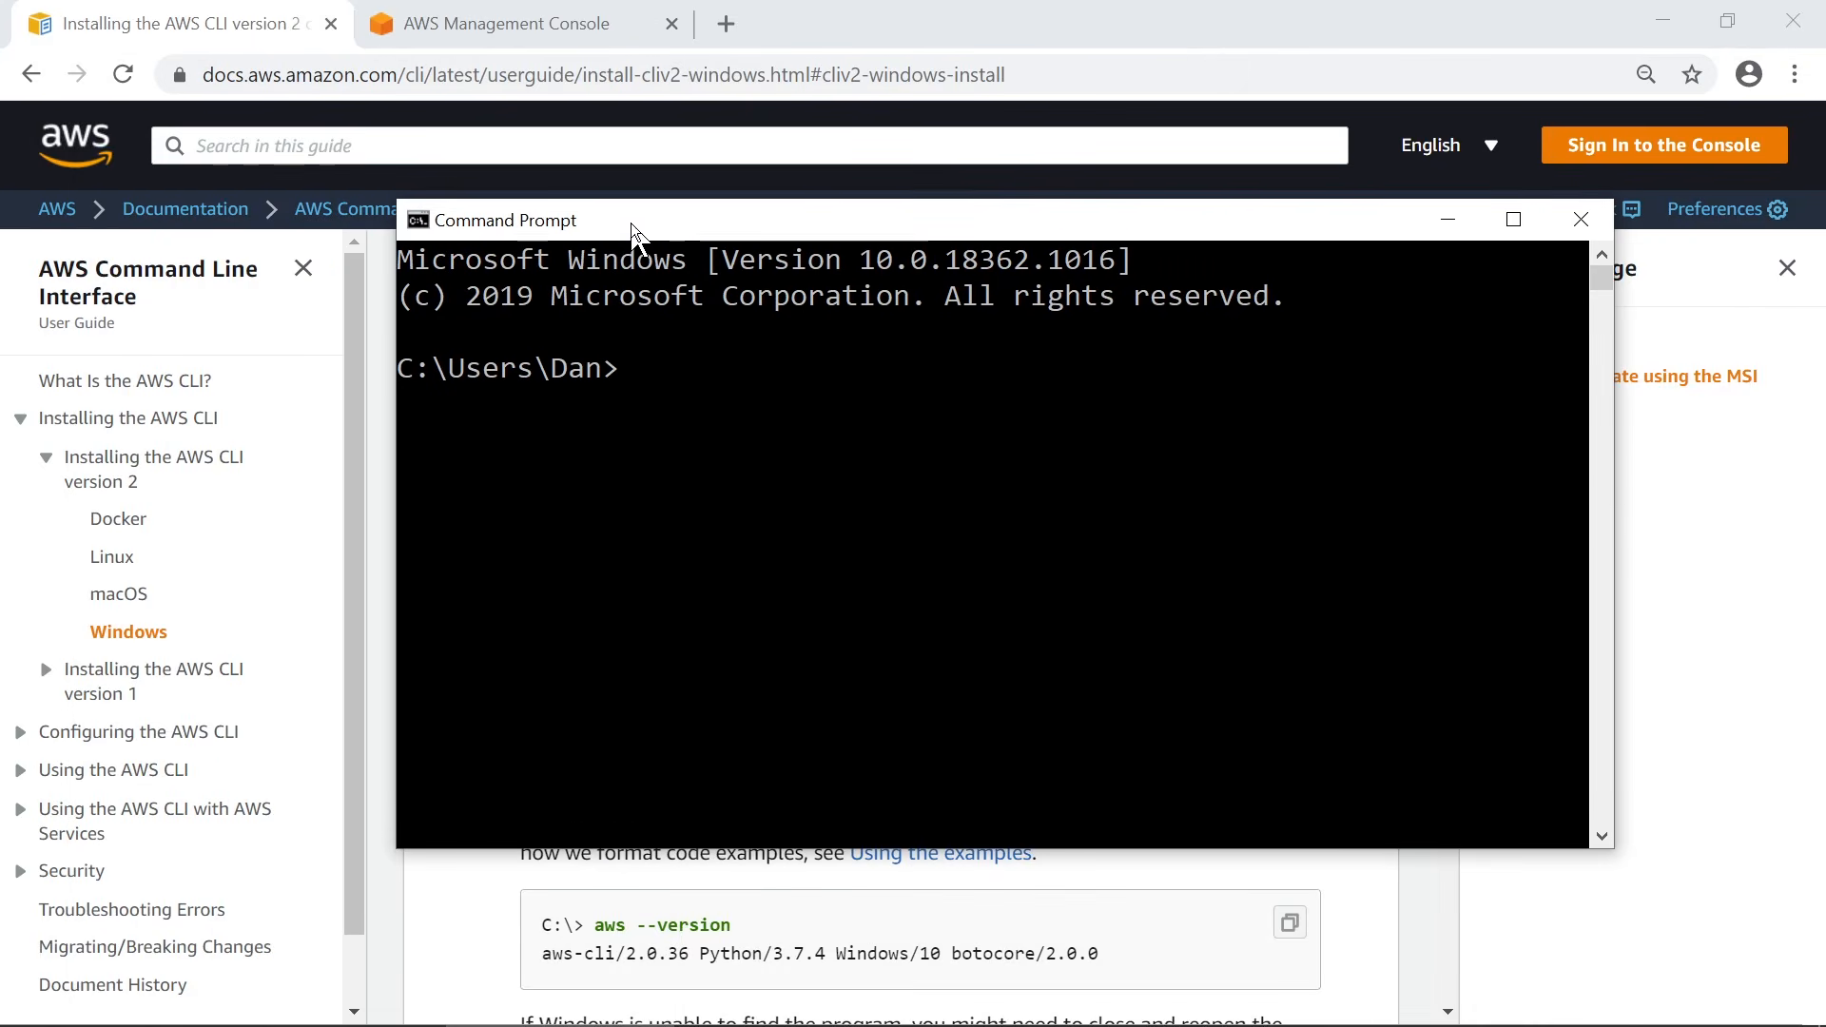
type("aws")
key("Return")
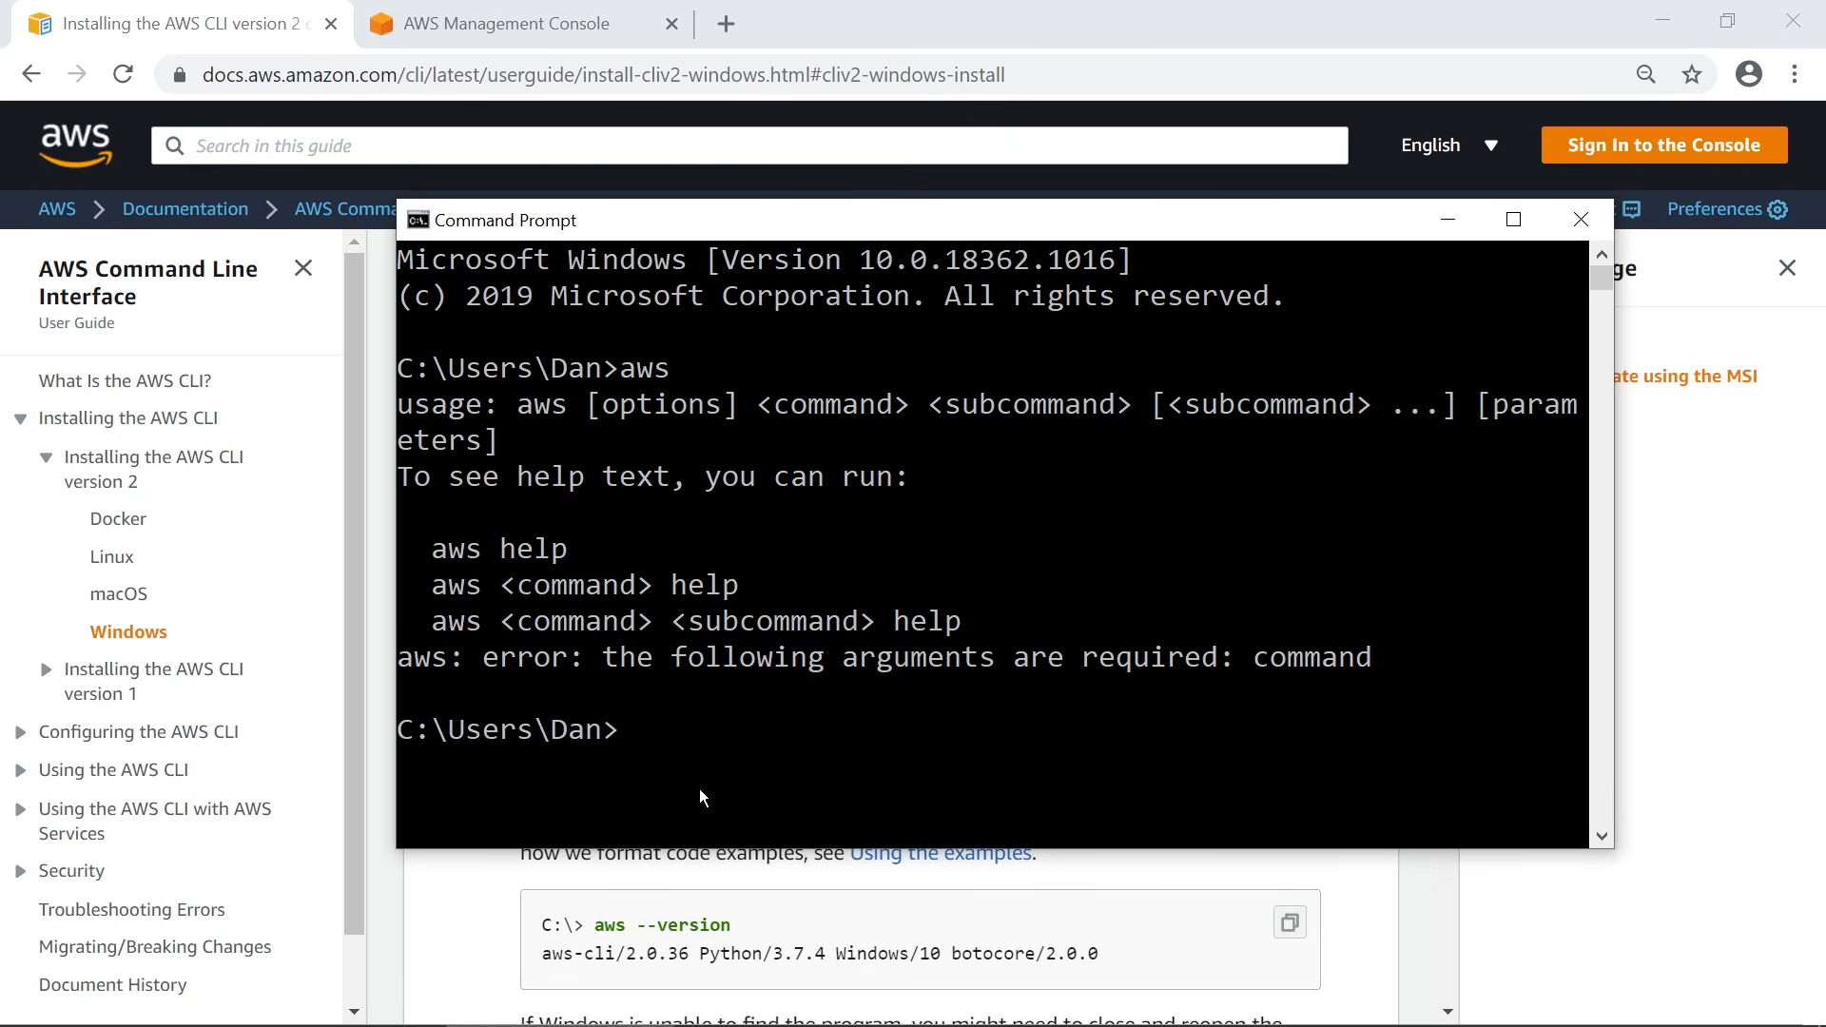
Switch to the AWS Management Console and find and open the IAM service
left_click(488, 31)
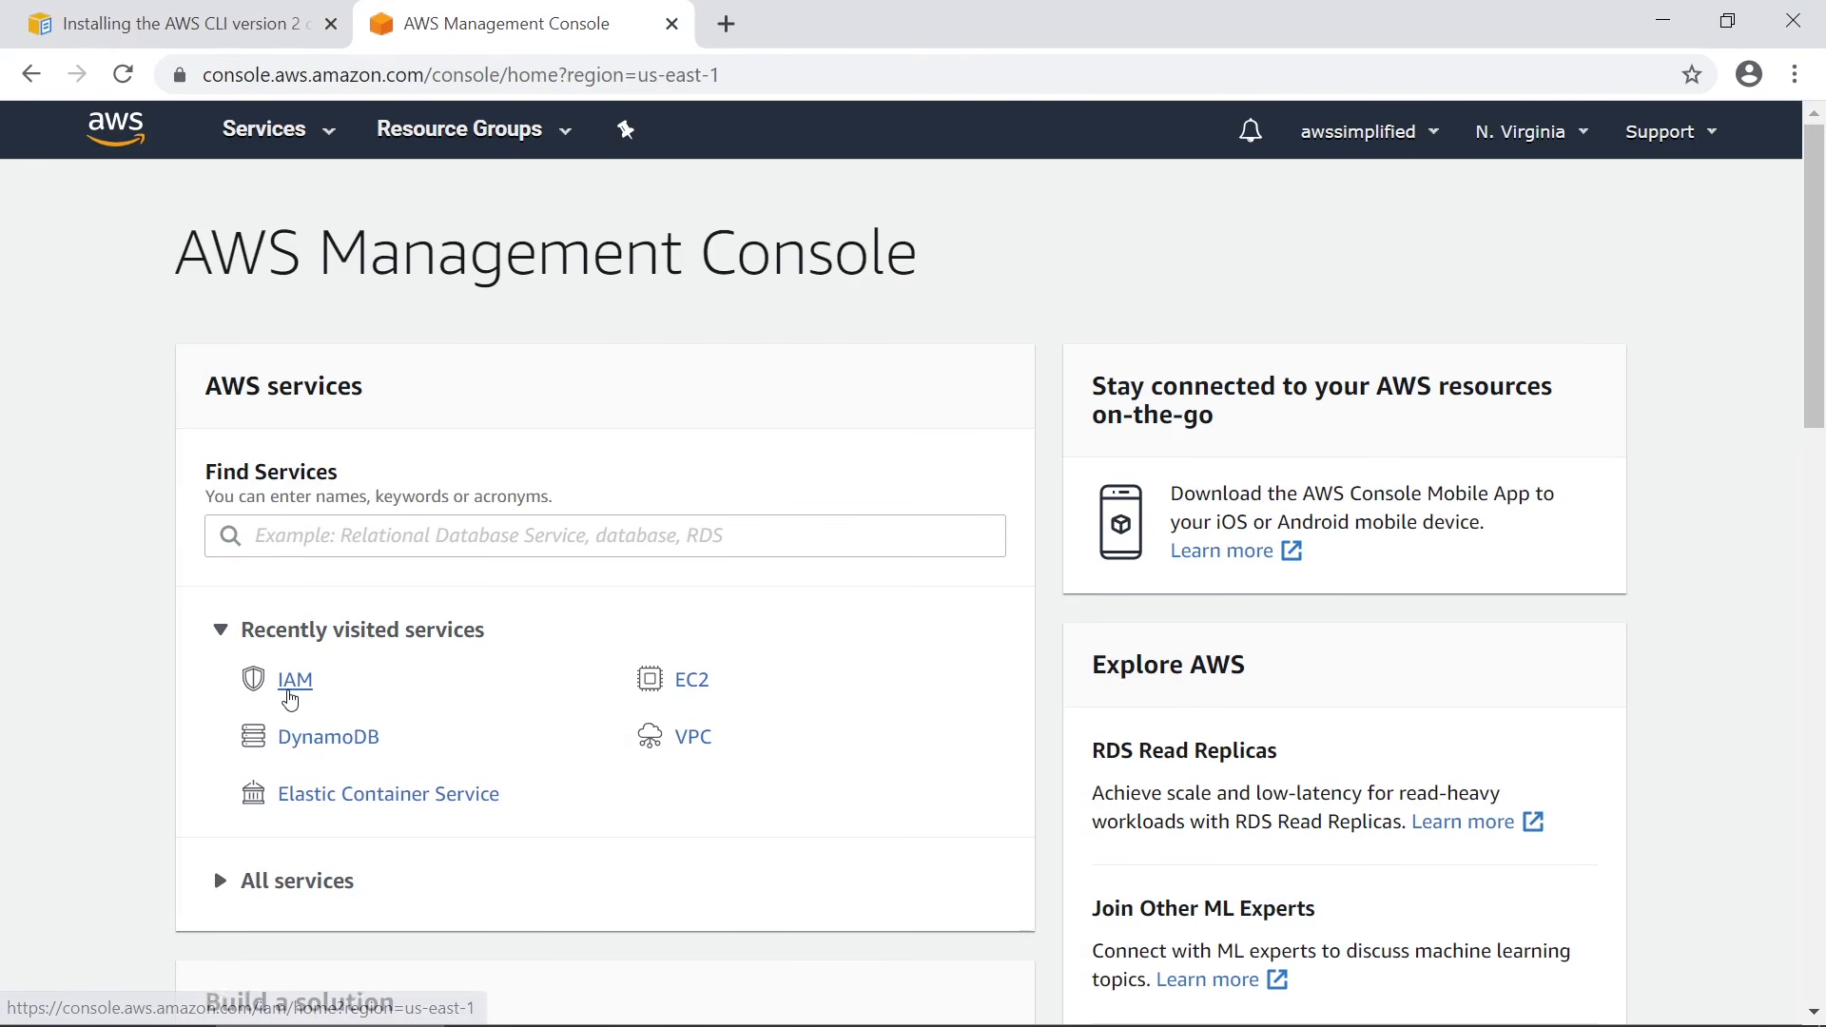
left_click(353, 537)
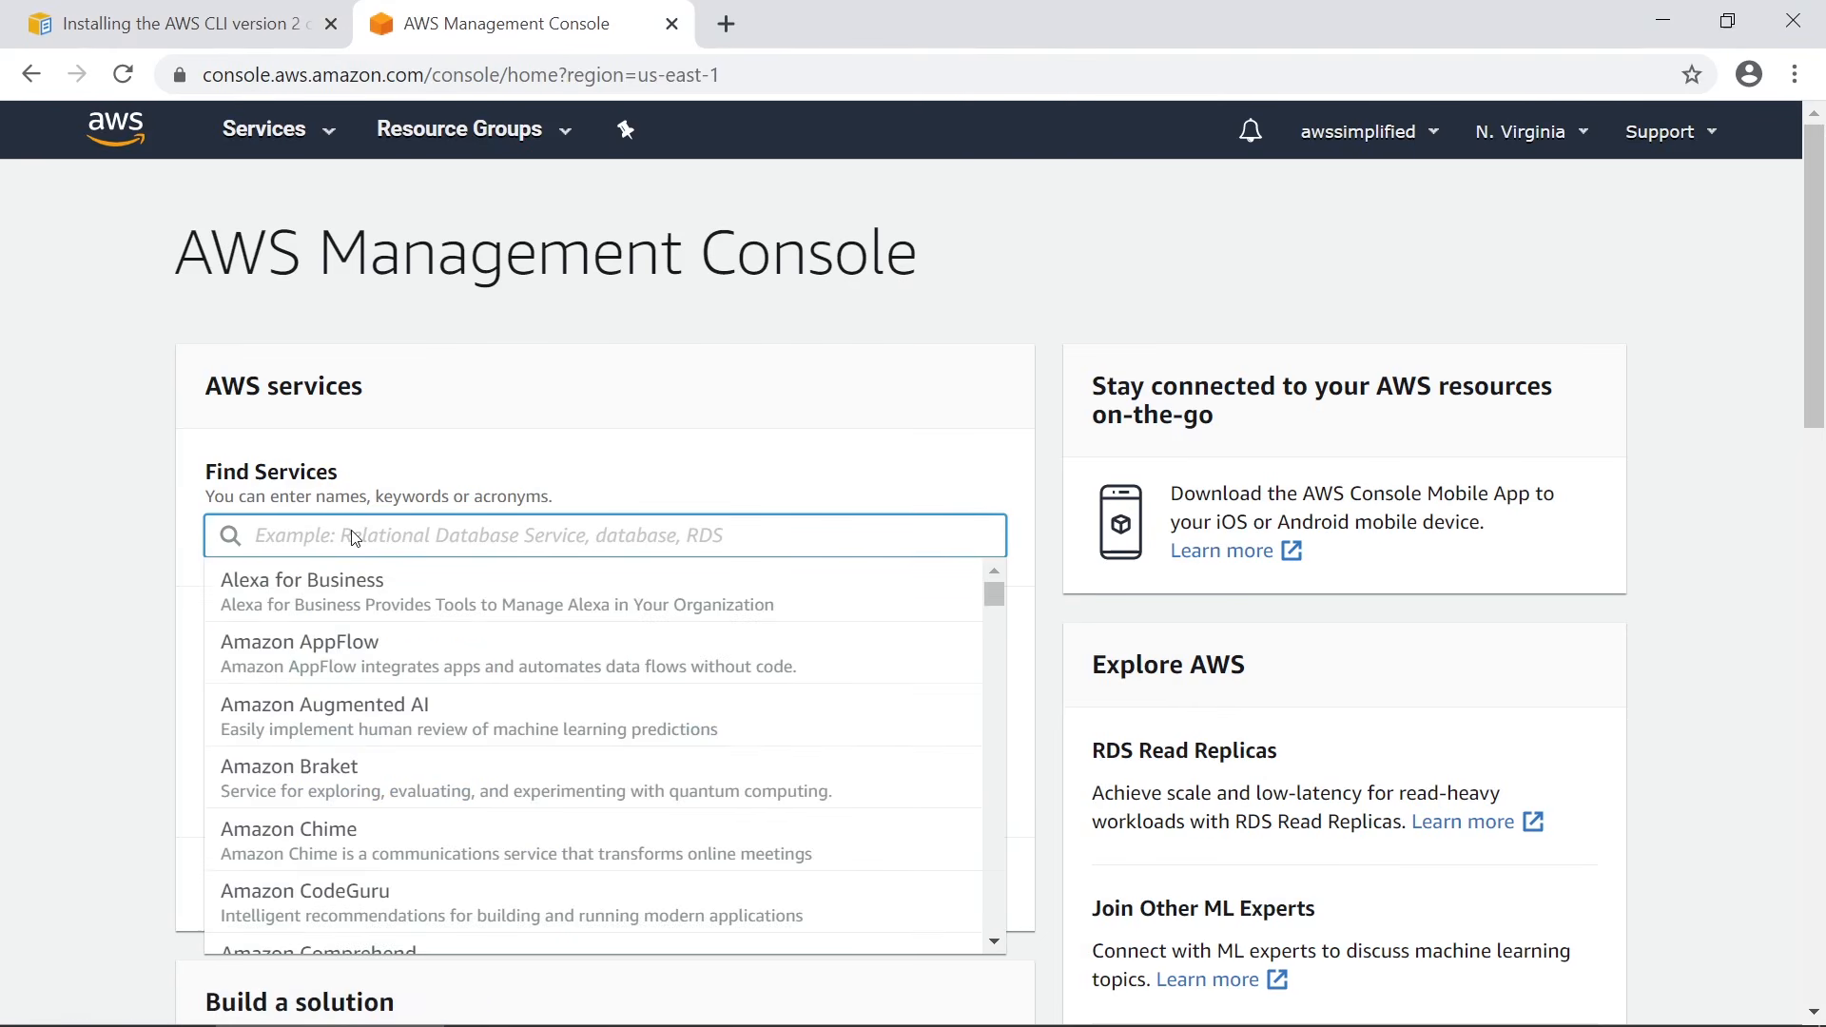
type("iam")
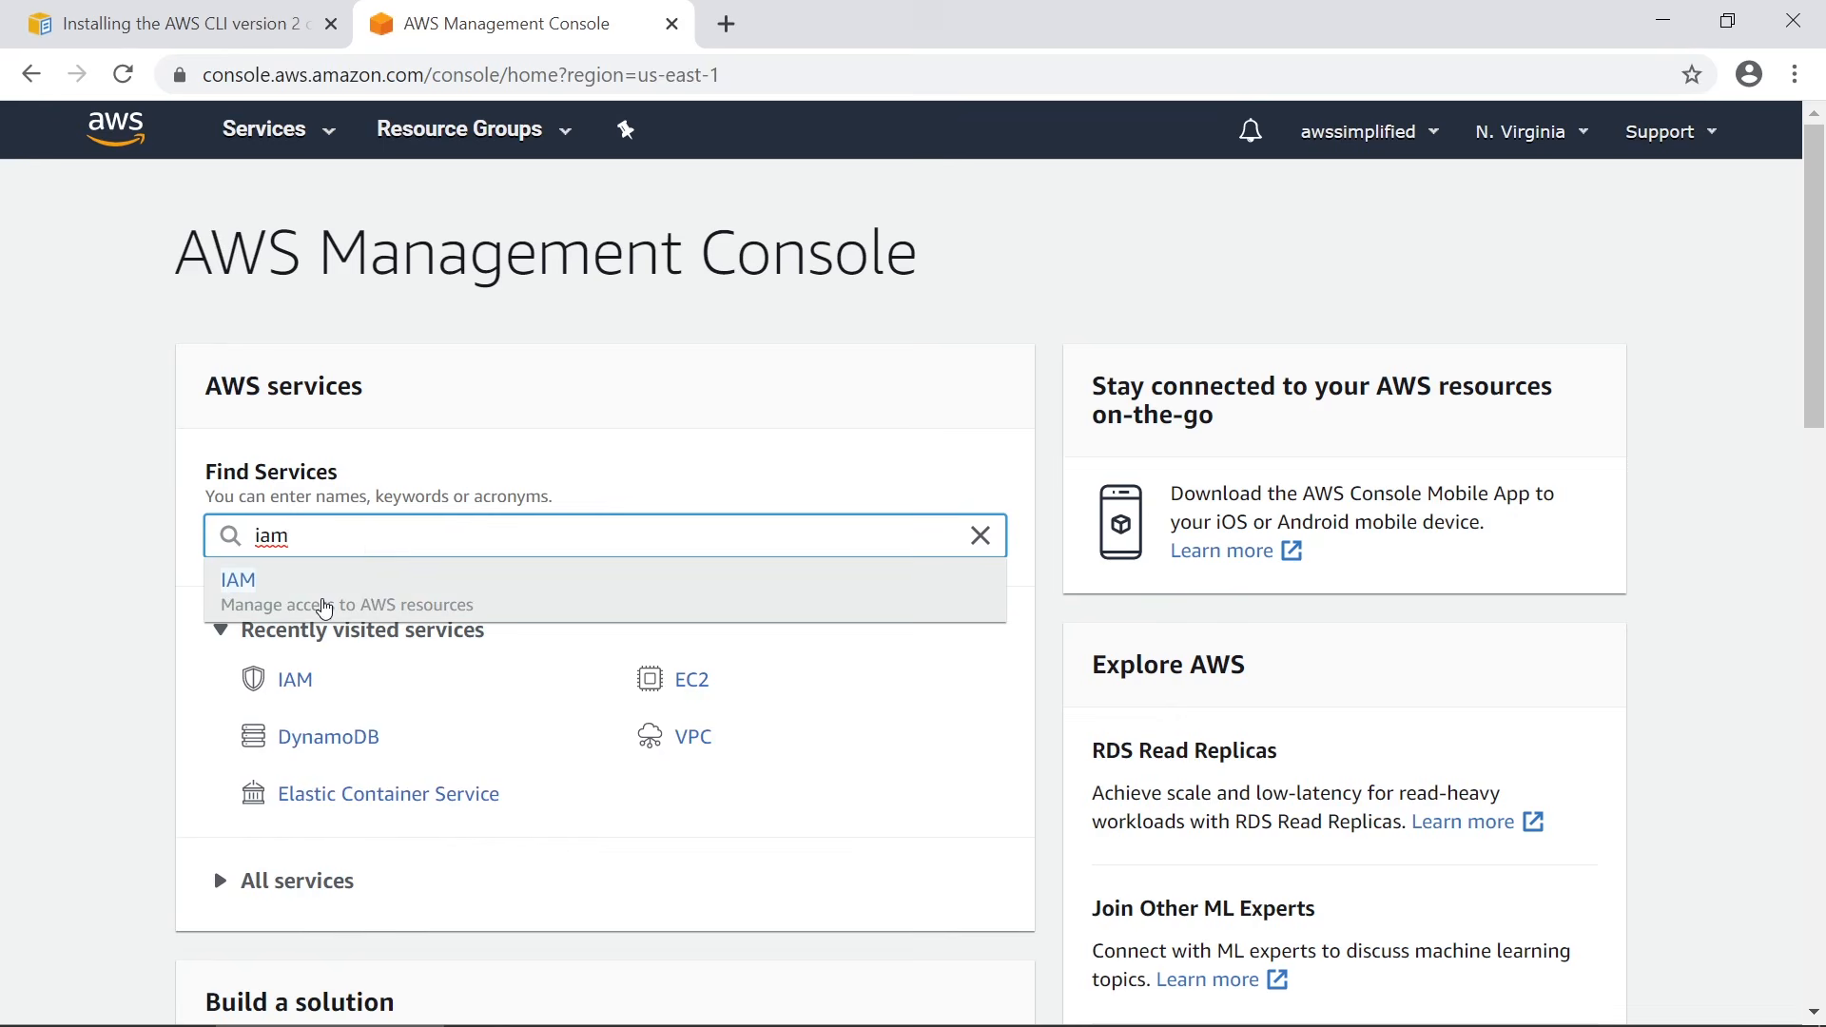
left_click(321, 597)
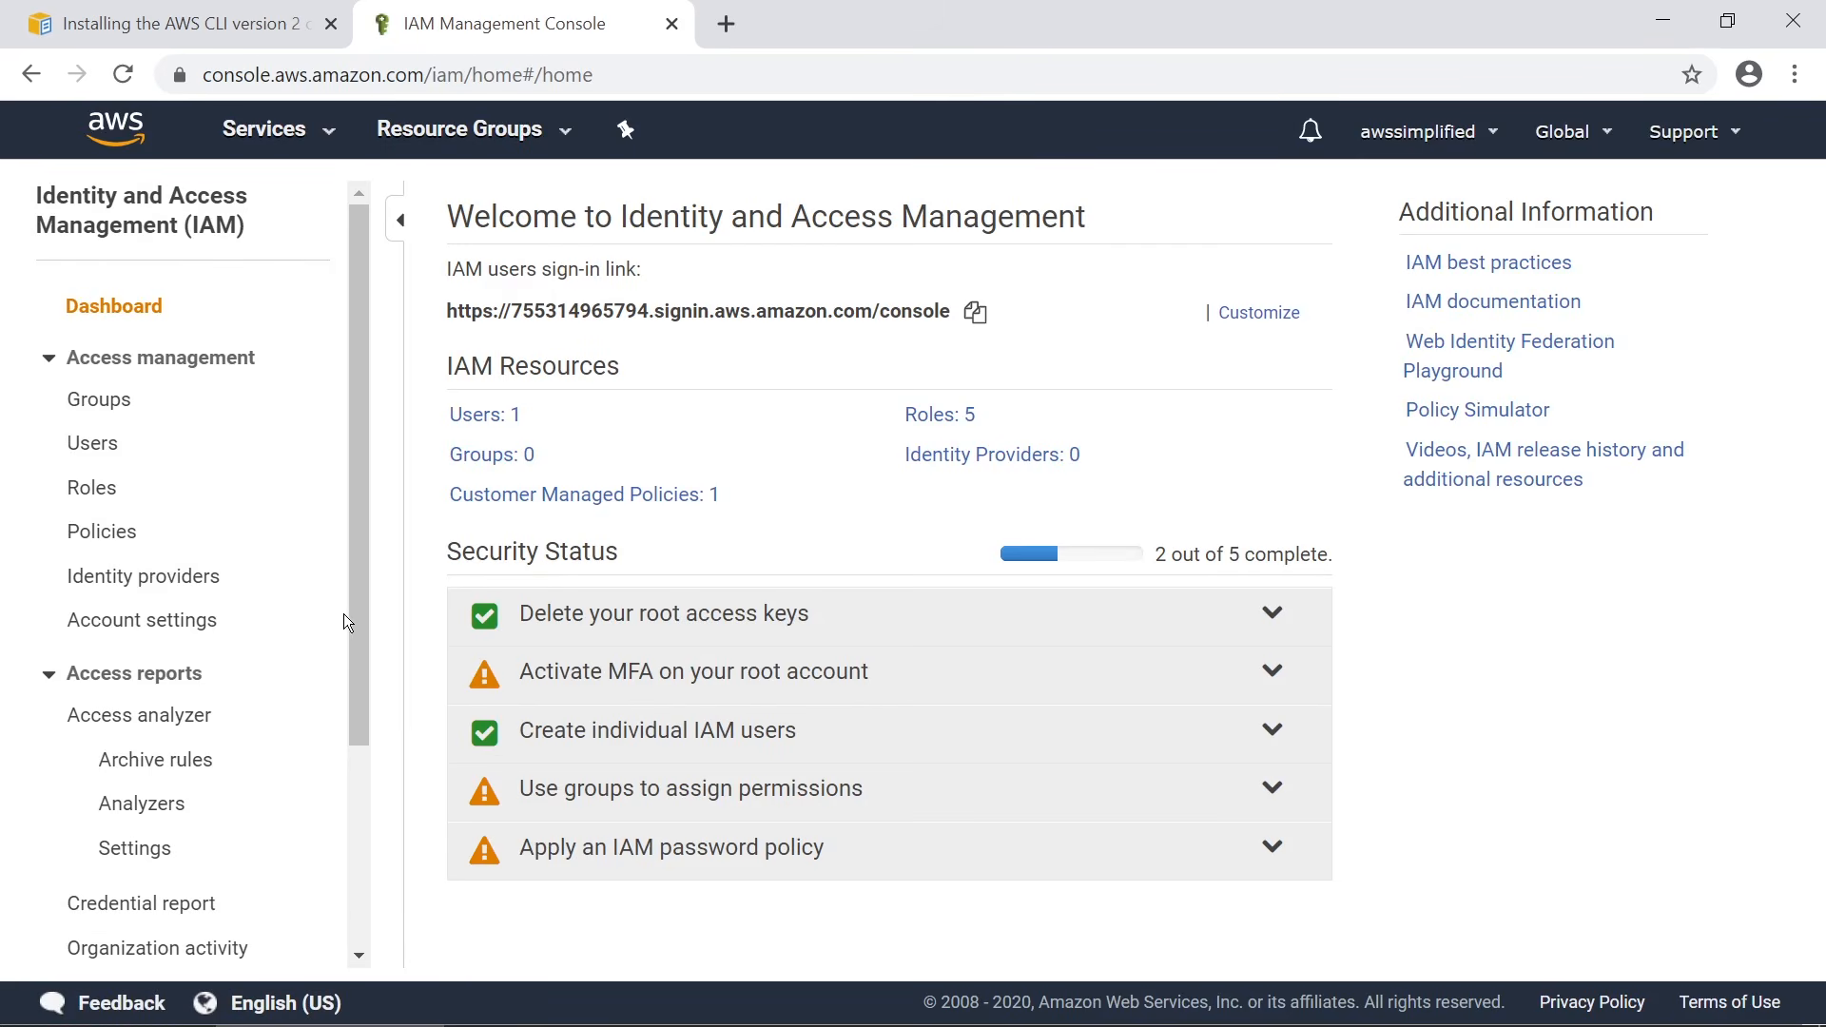
Start adding an IAM user named DynamoDBTemp with programmatic access and proceed to its permissions
left_click(90, 448)
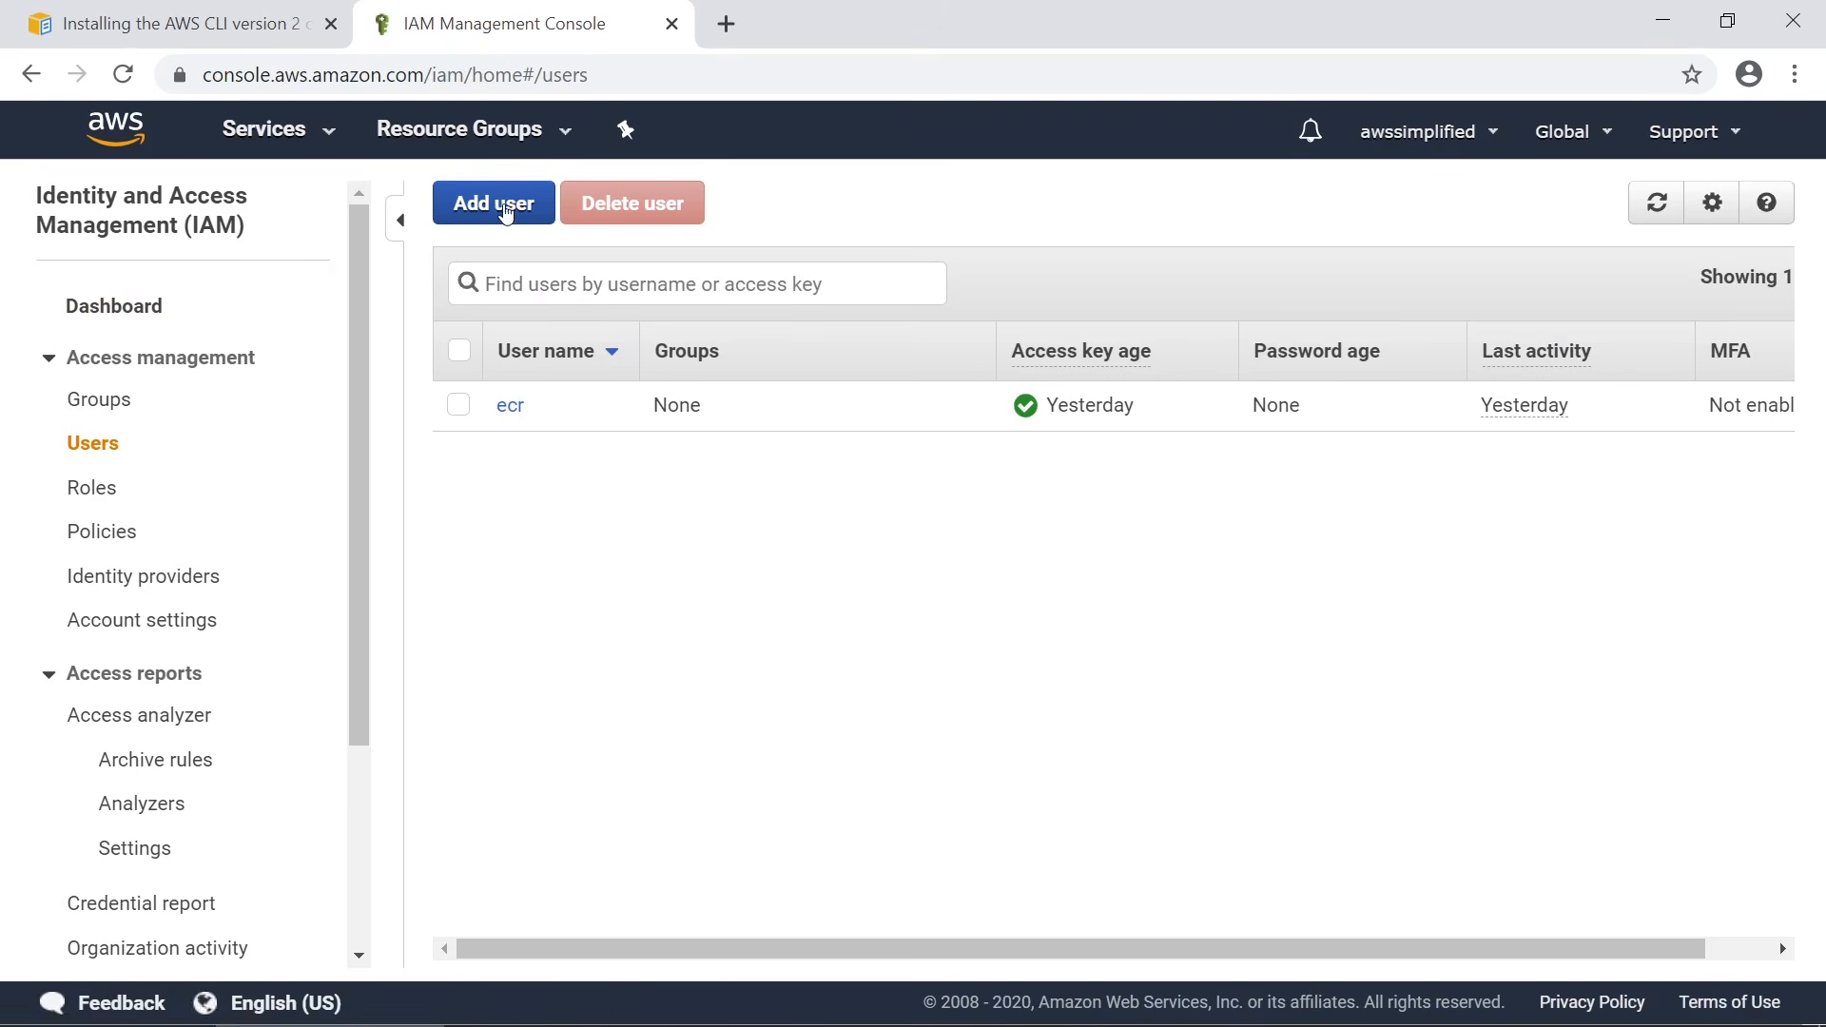
left_click(493, 204)
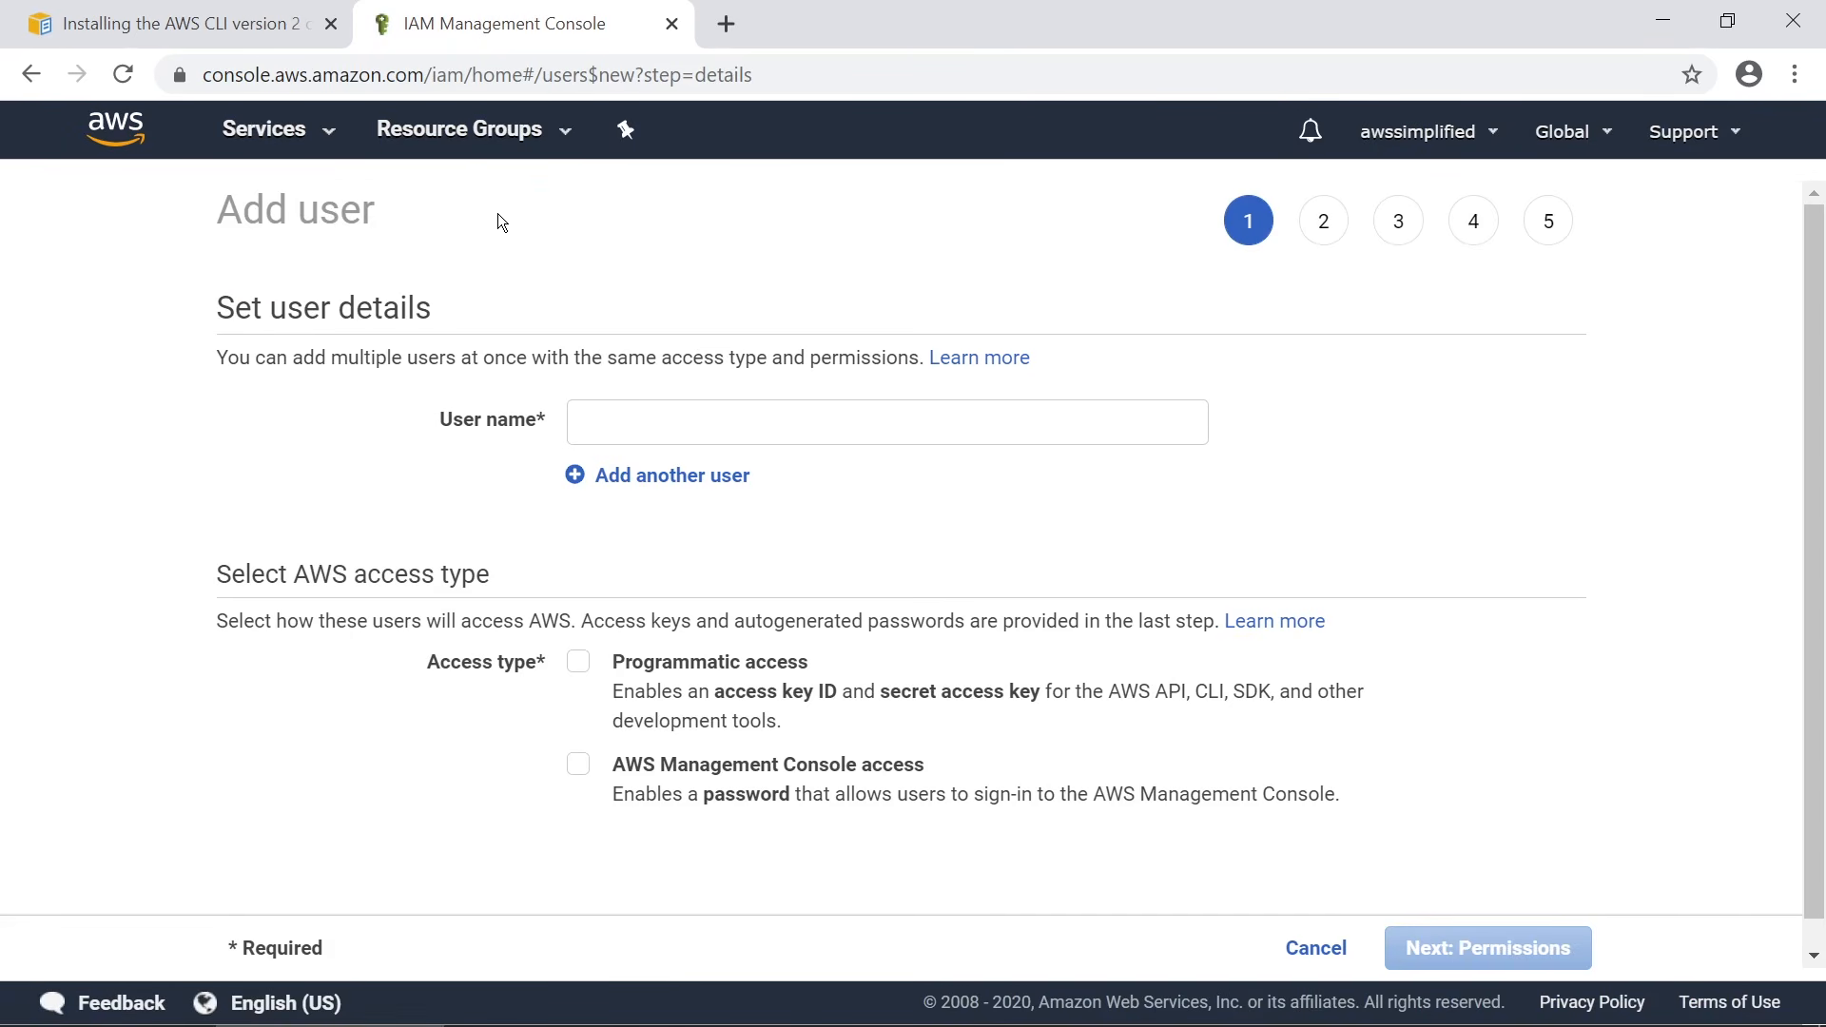
left_click(637, 433)
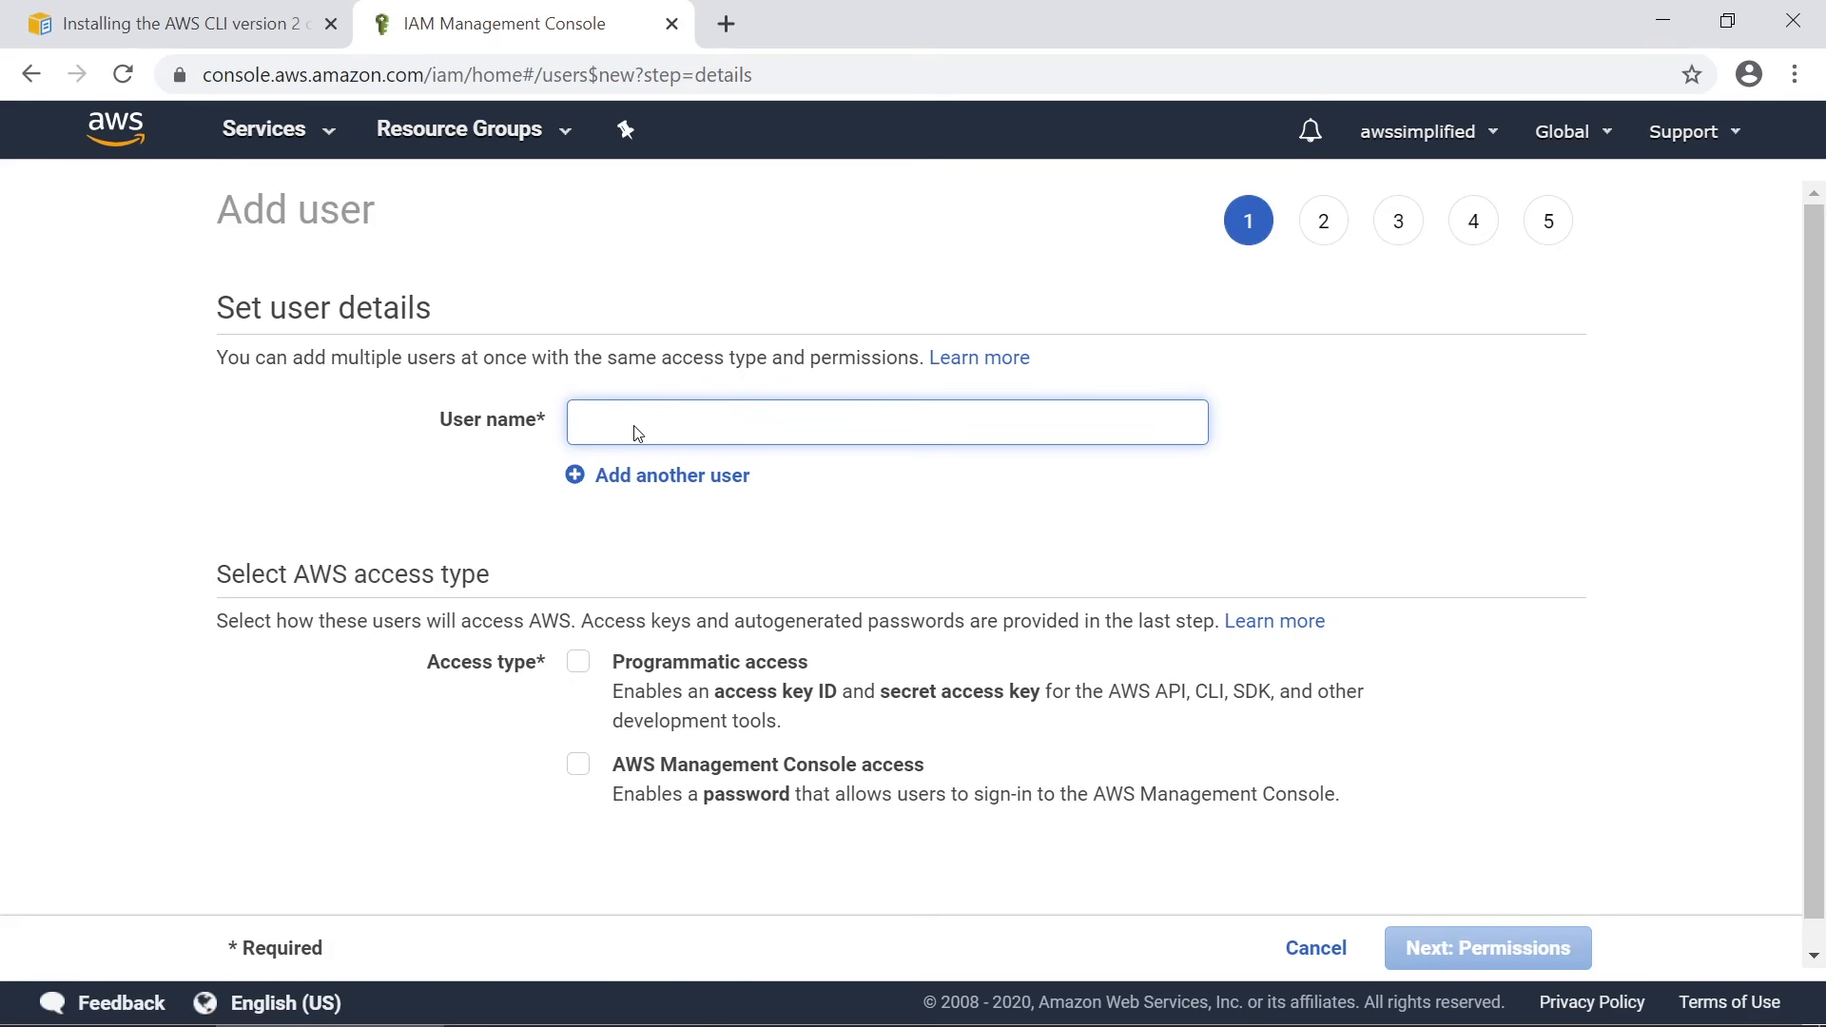
type("Dynamo")
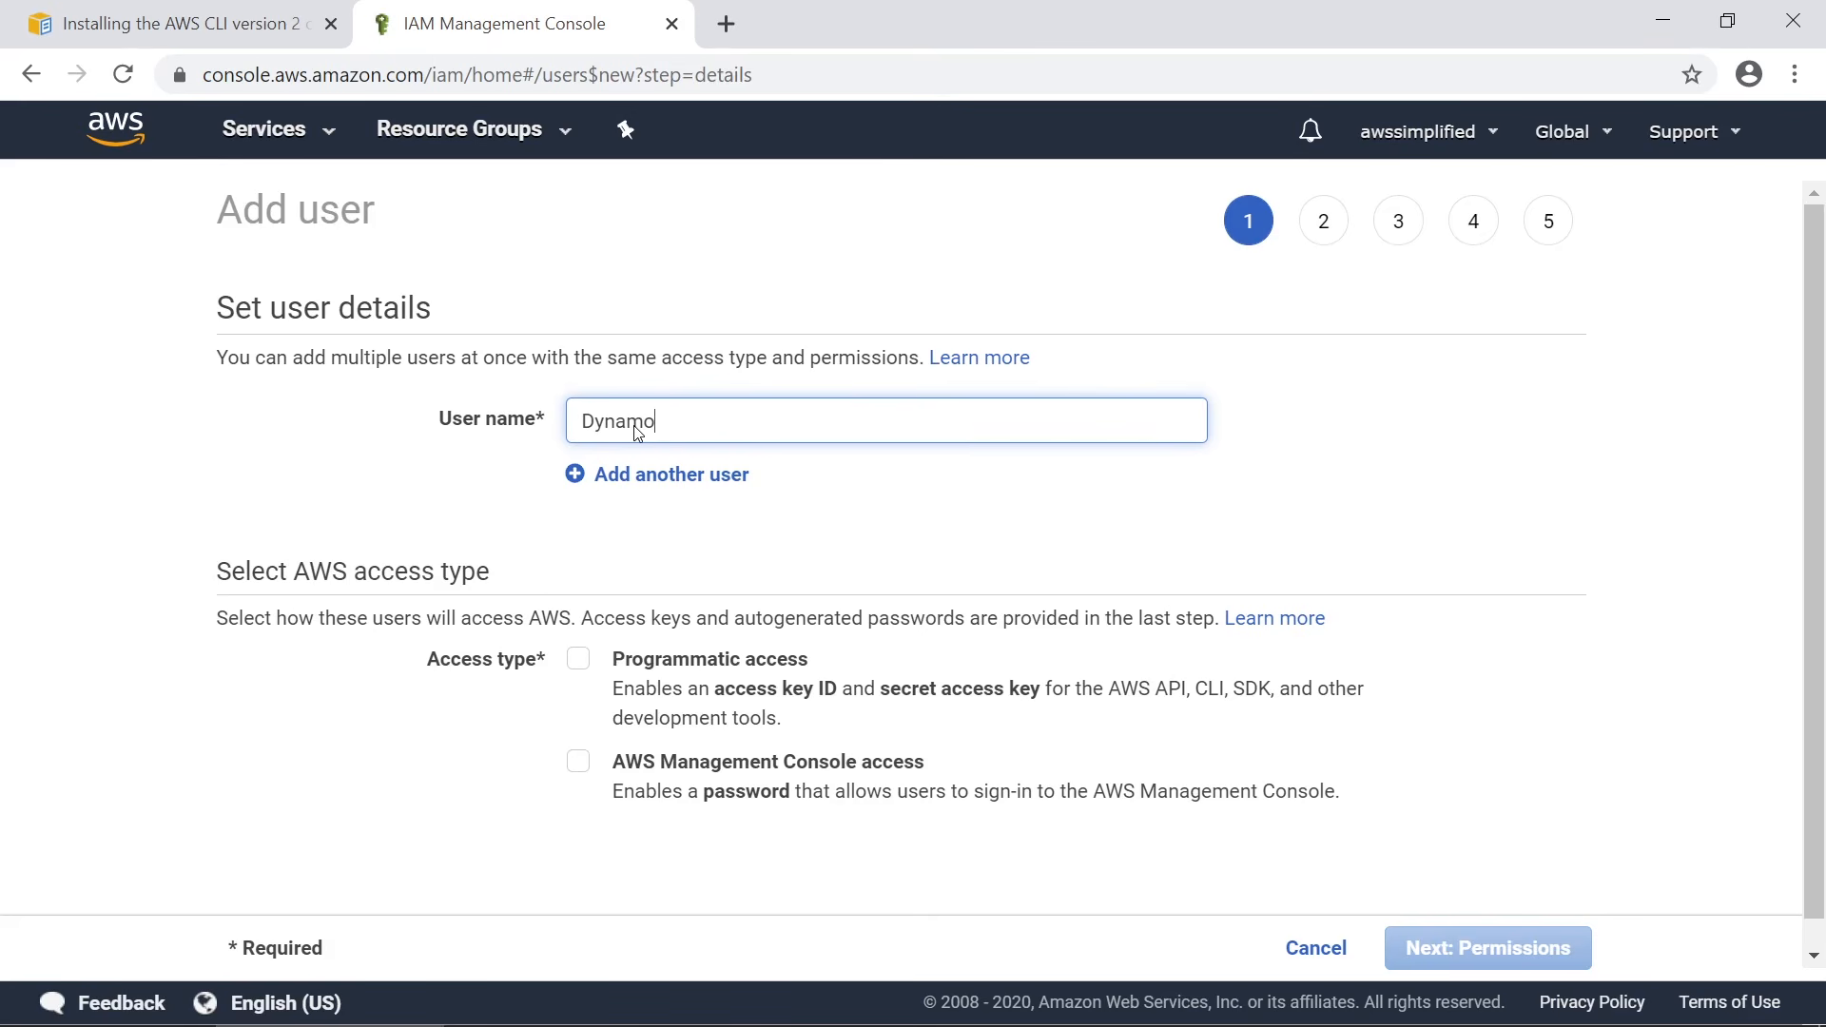
type("DBTemp")
left_click(580, 662)
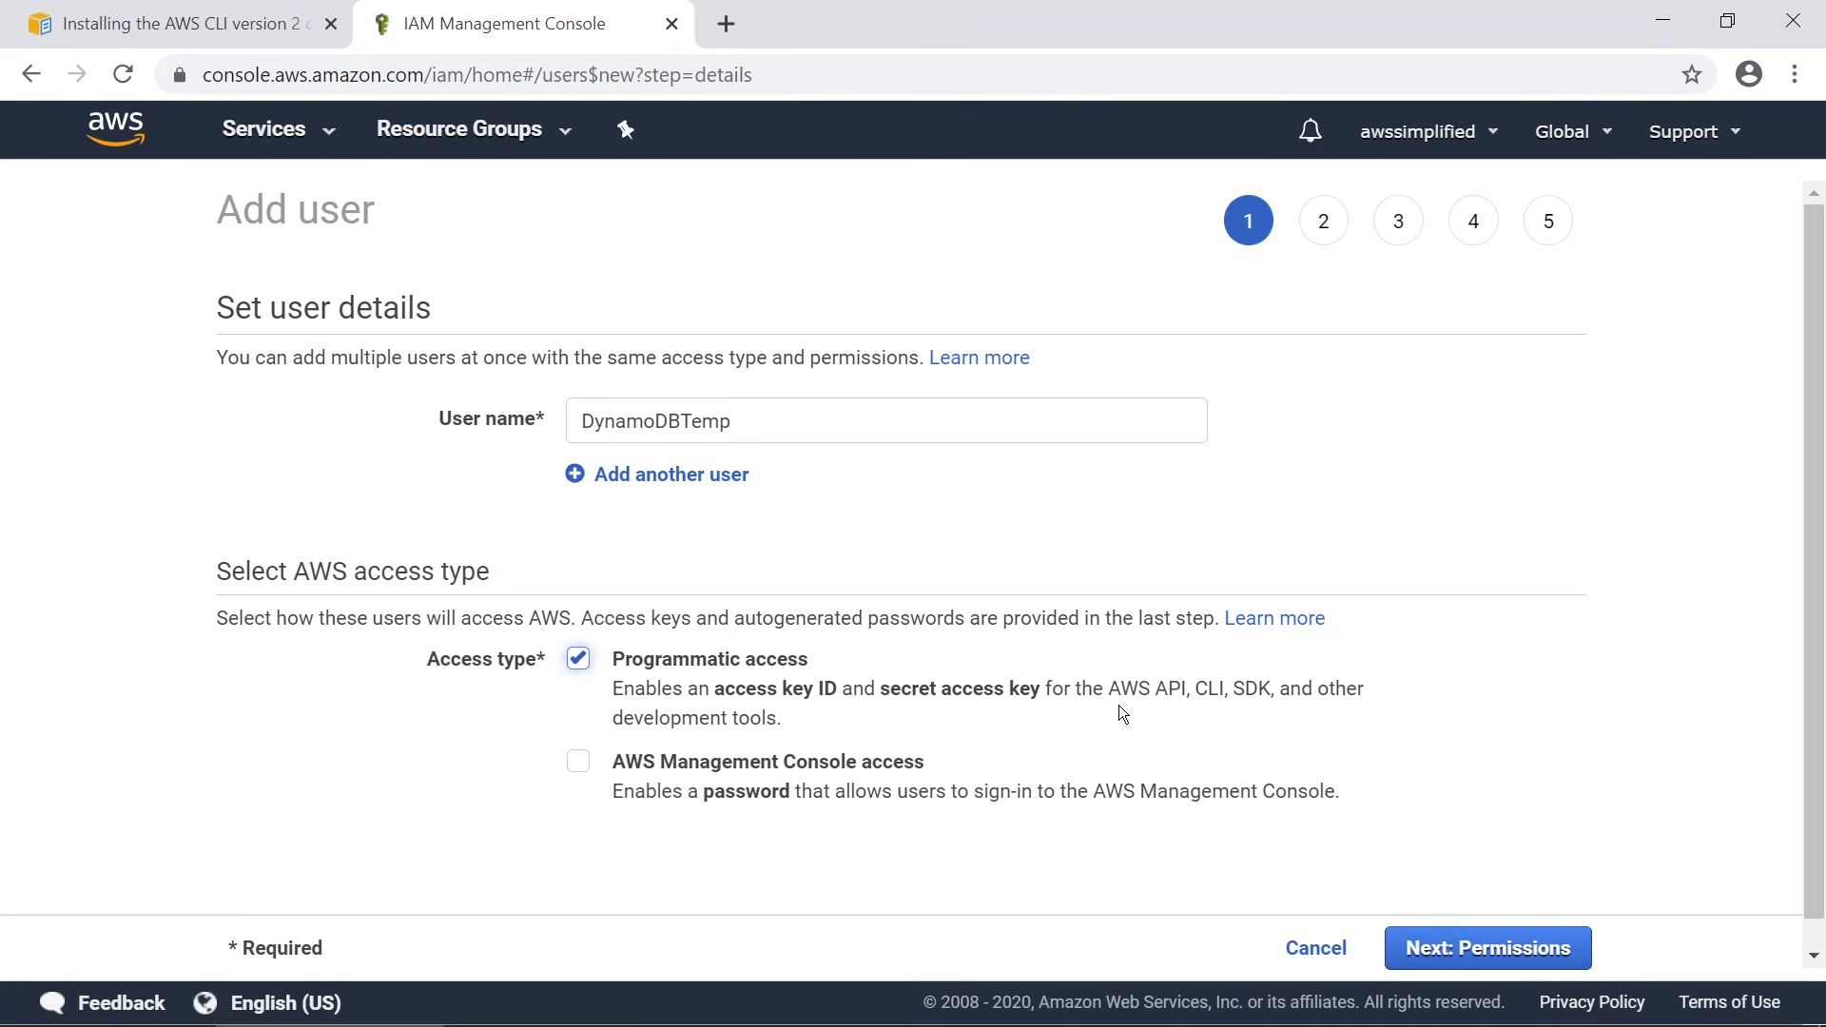
left_click(1457, 943)
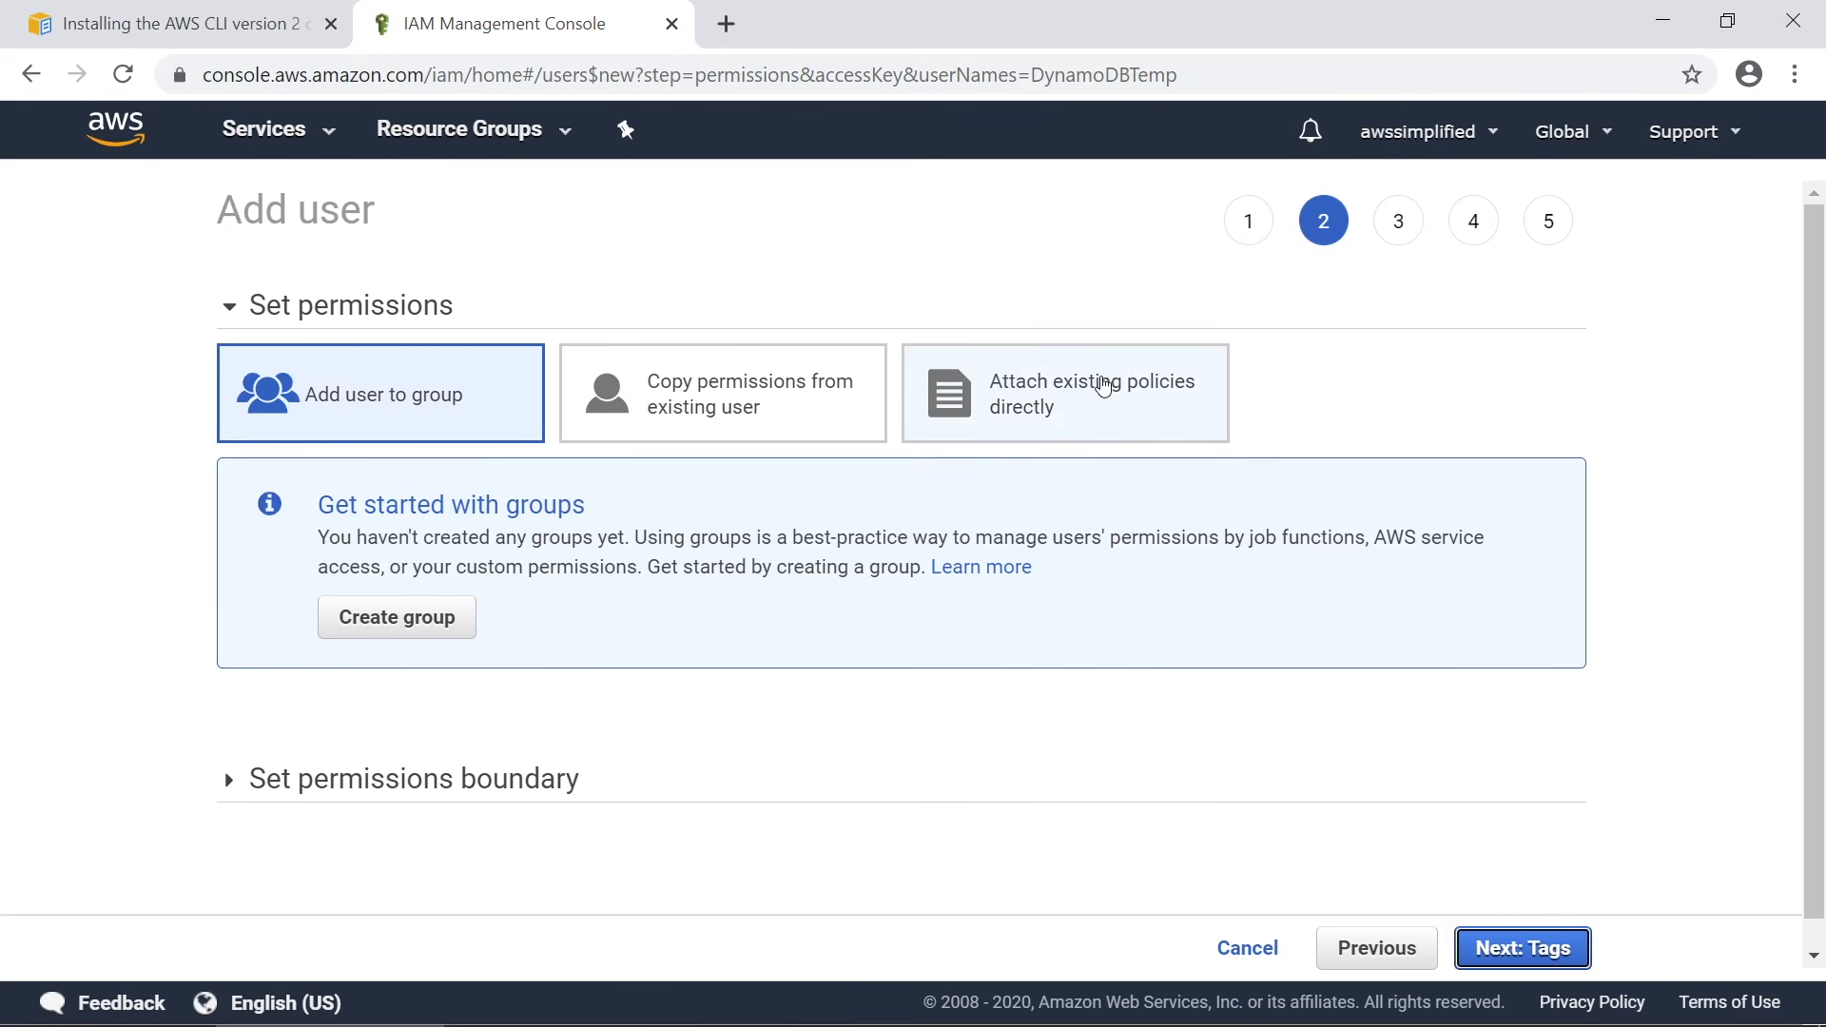
Attach the existing AmazonDynamoDBFullAccess policy directly to the new user and proceed to the tags
left_click(1101, 387)
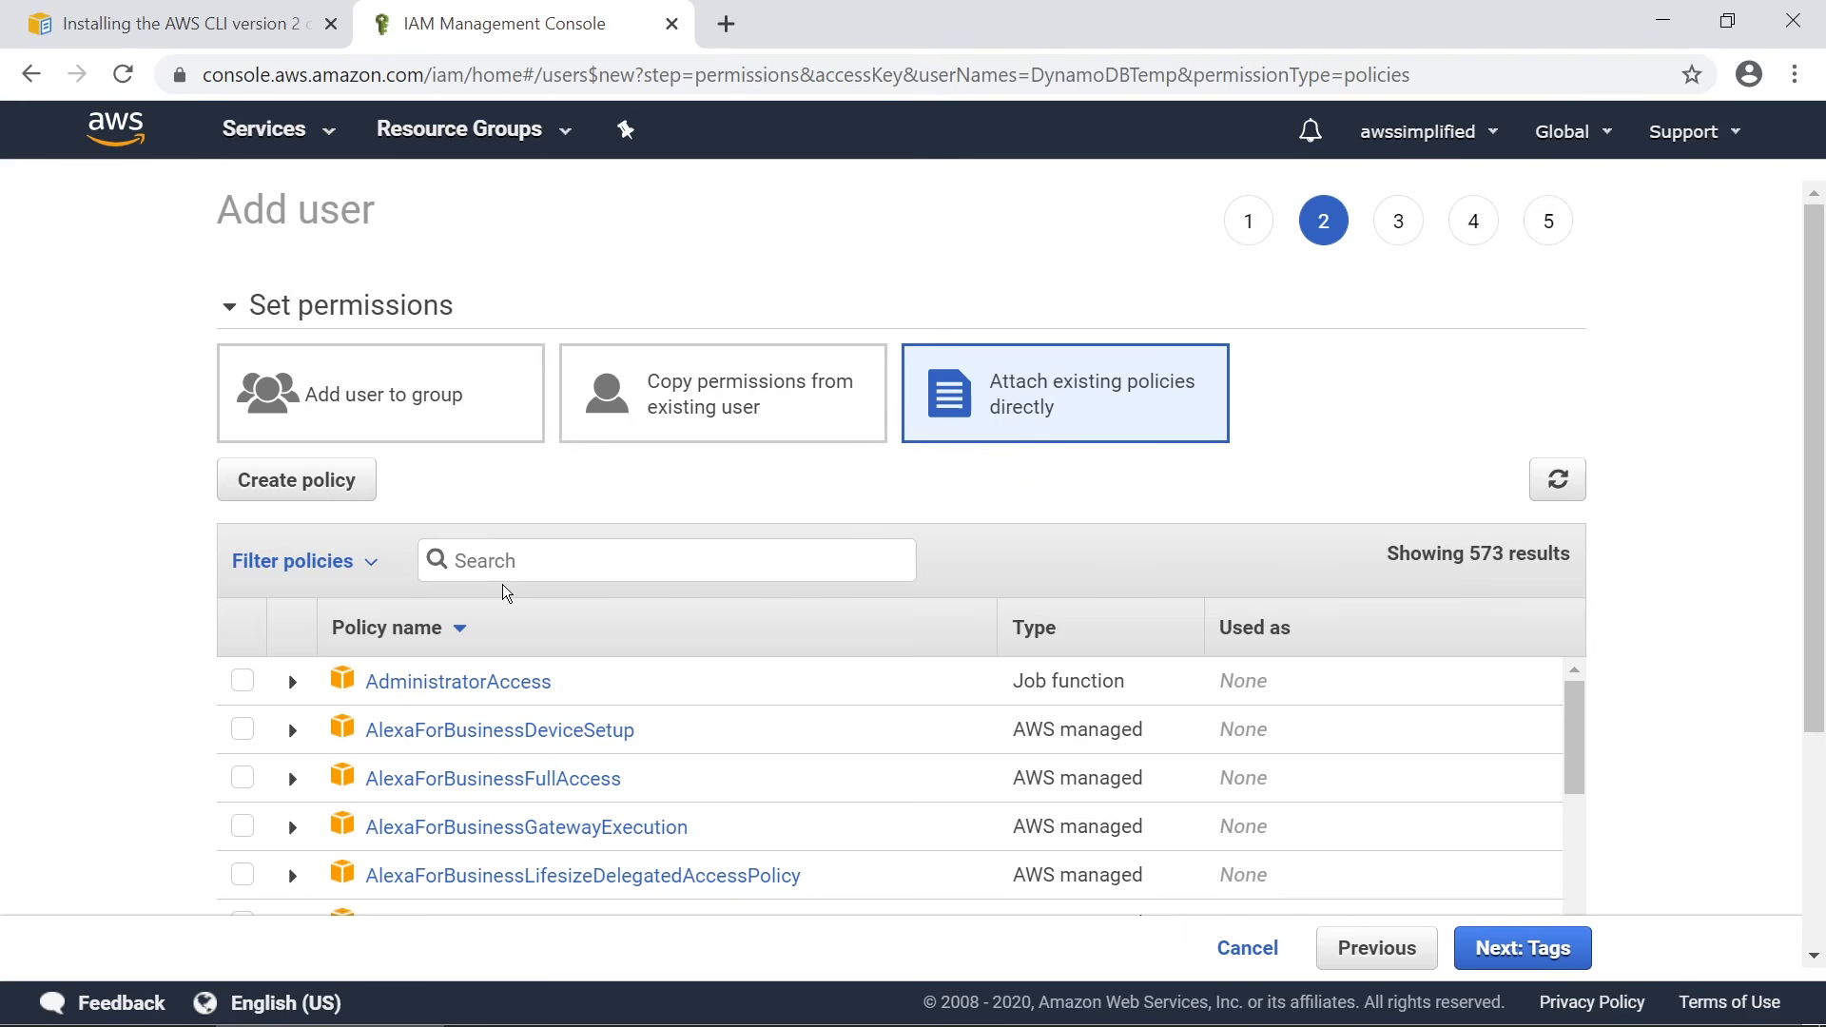
left_click(525, 574)
type("dynamodb")
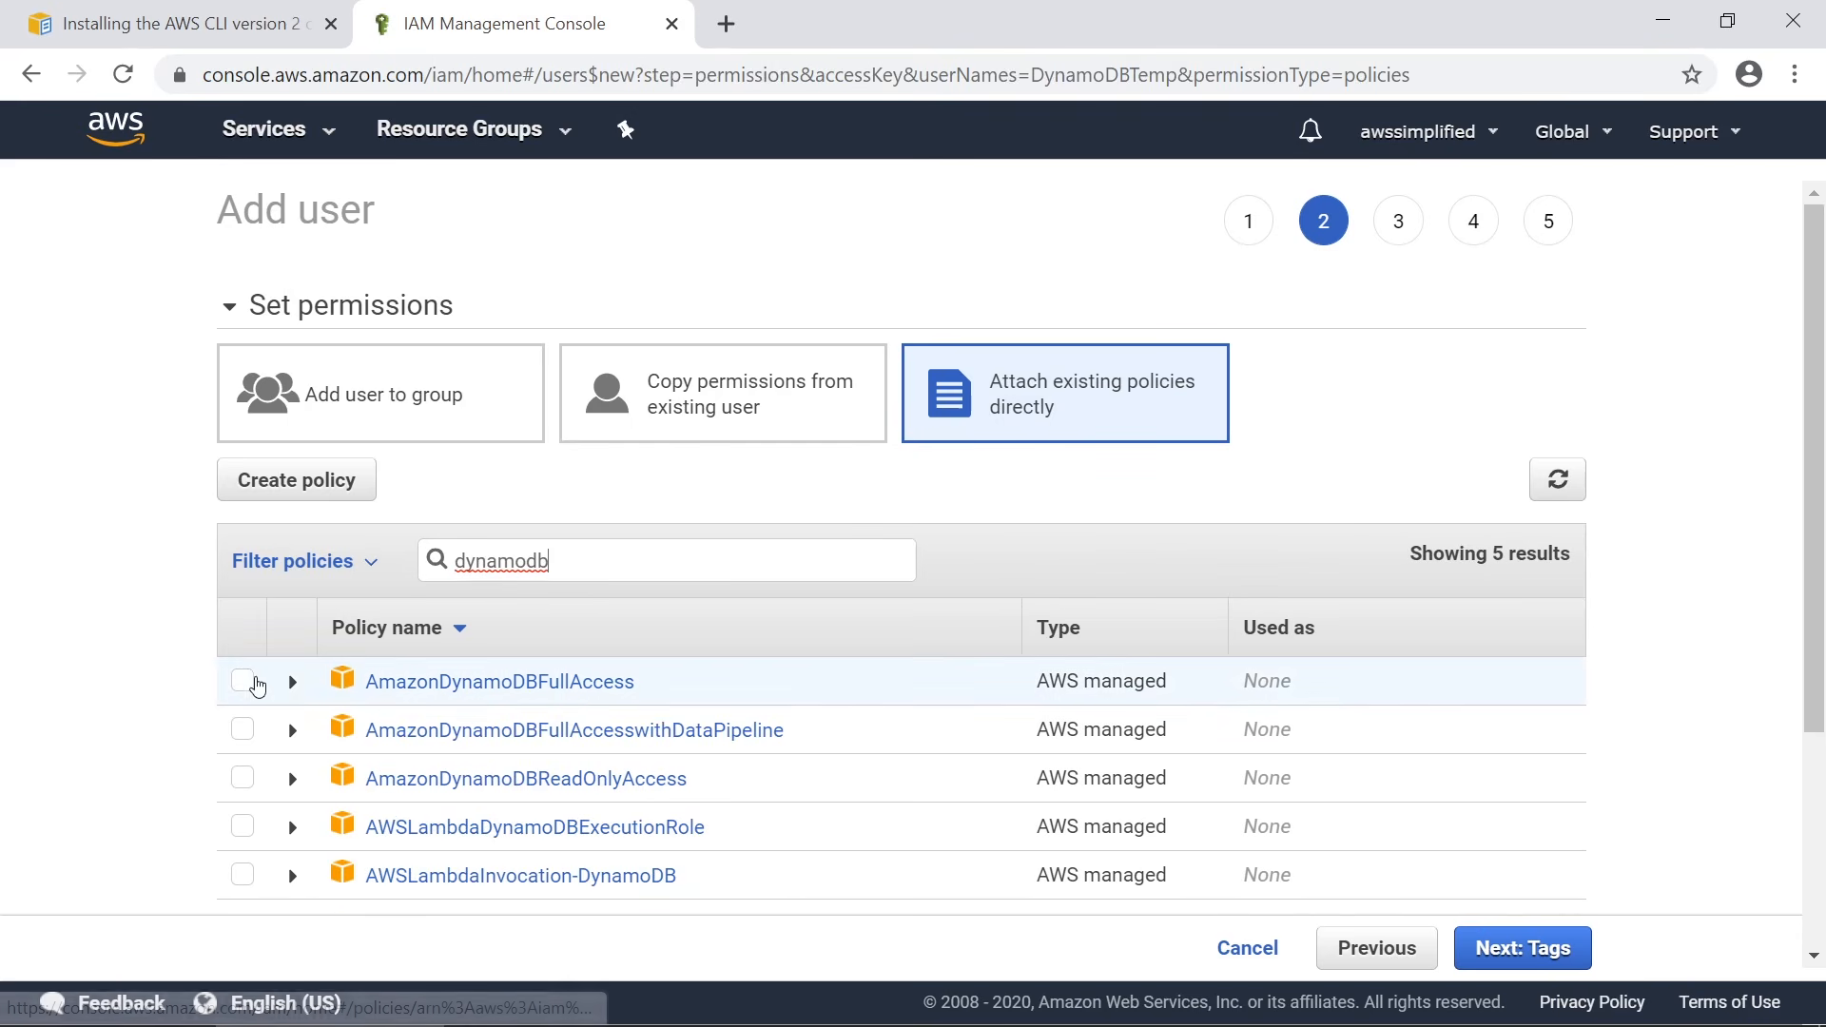
left_click(242, 681)
left_click(1564, 960)
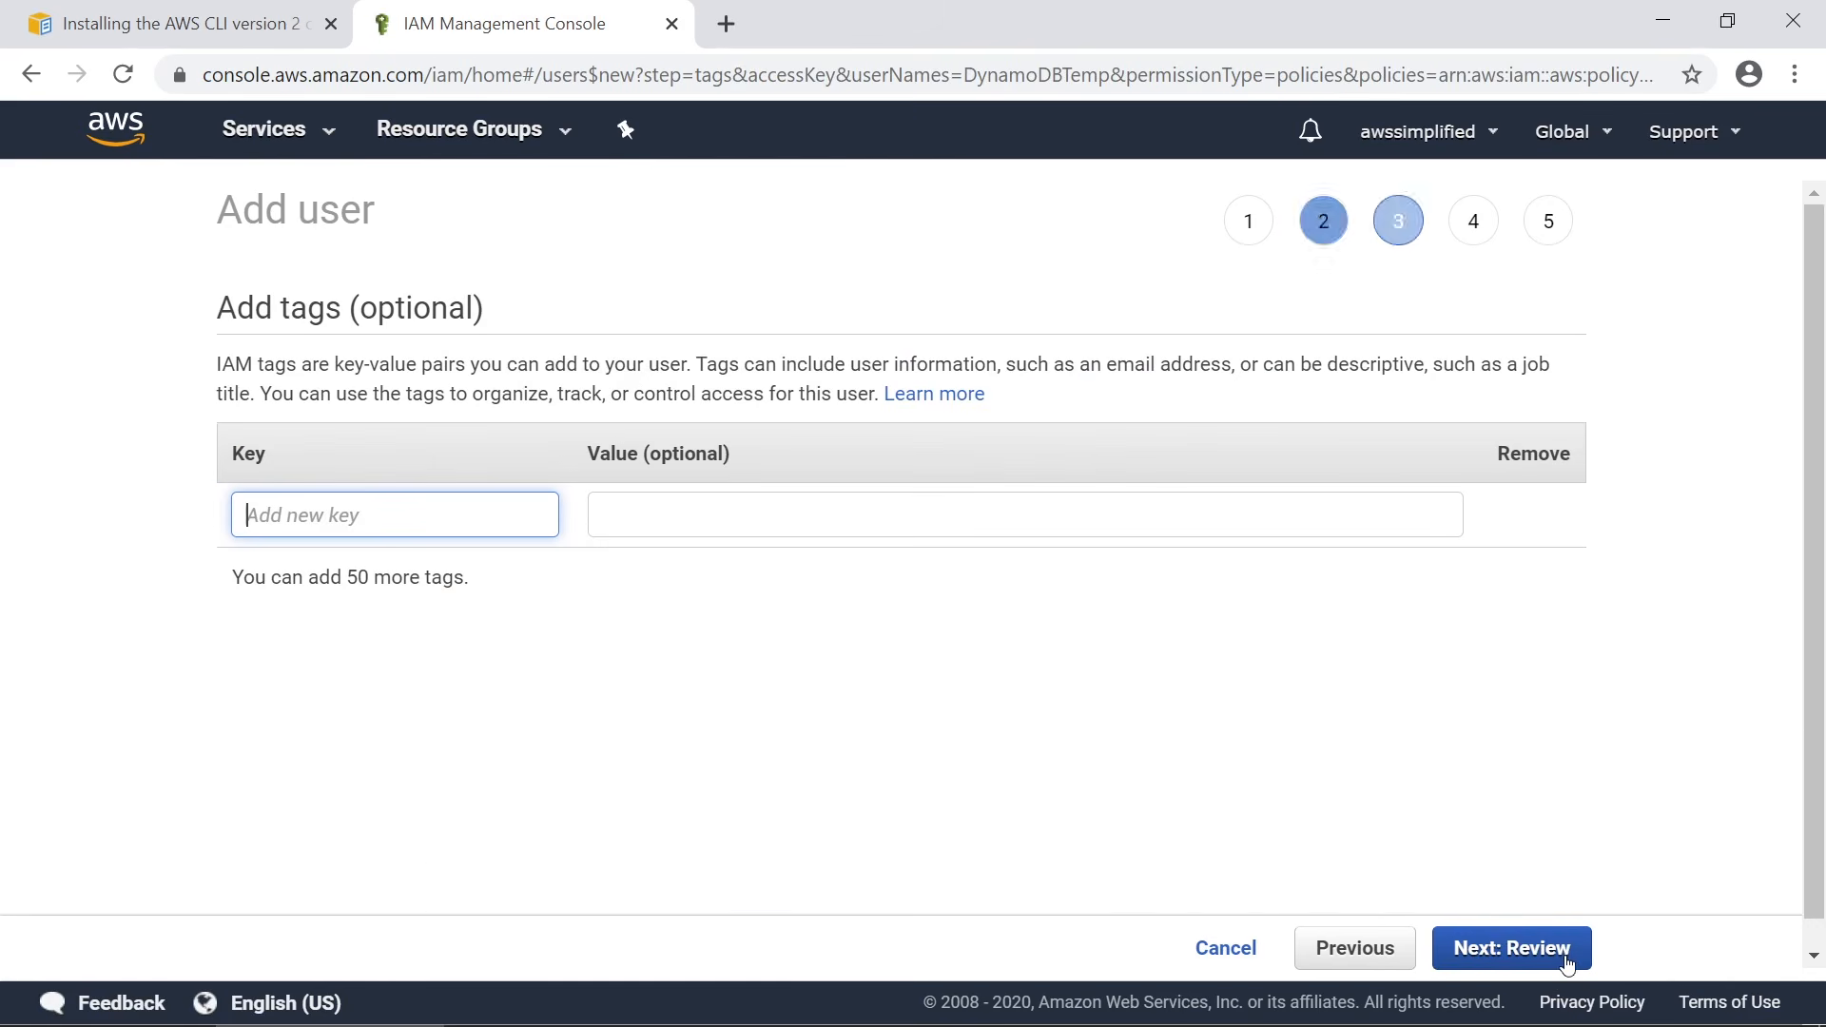
Create the DynamoDBTemp user without any tags and reveal its secret access key
left_click(1568, 960)
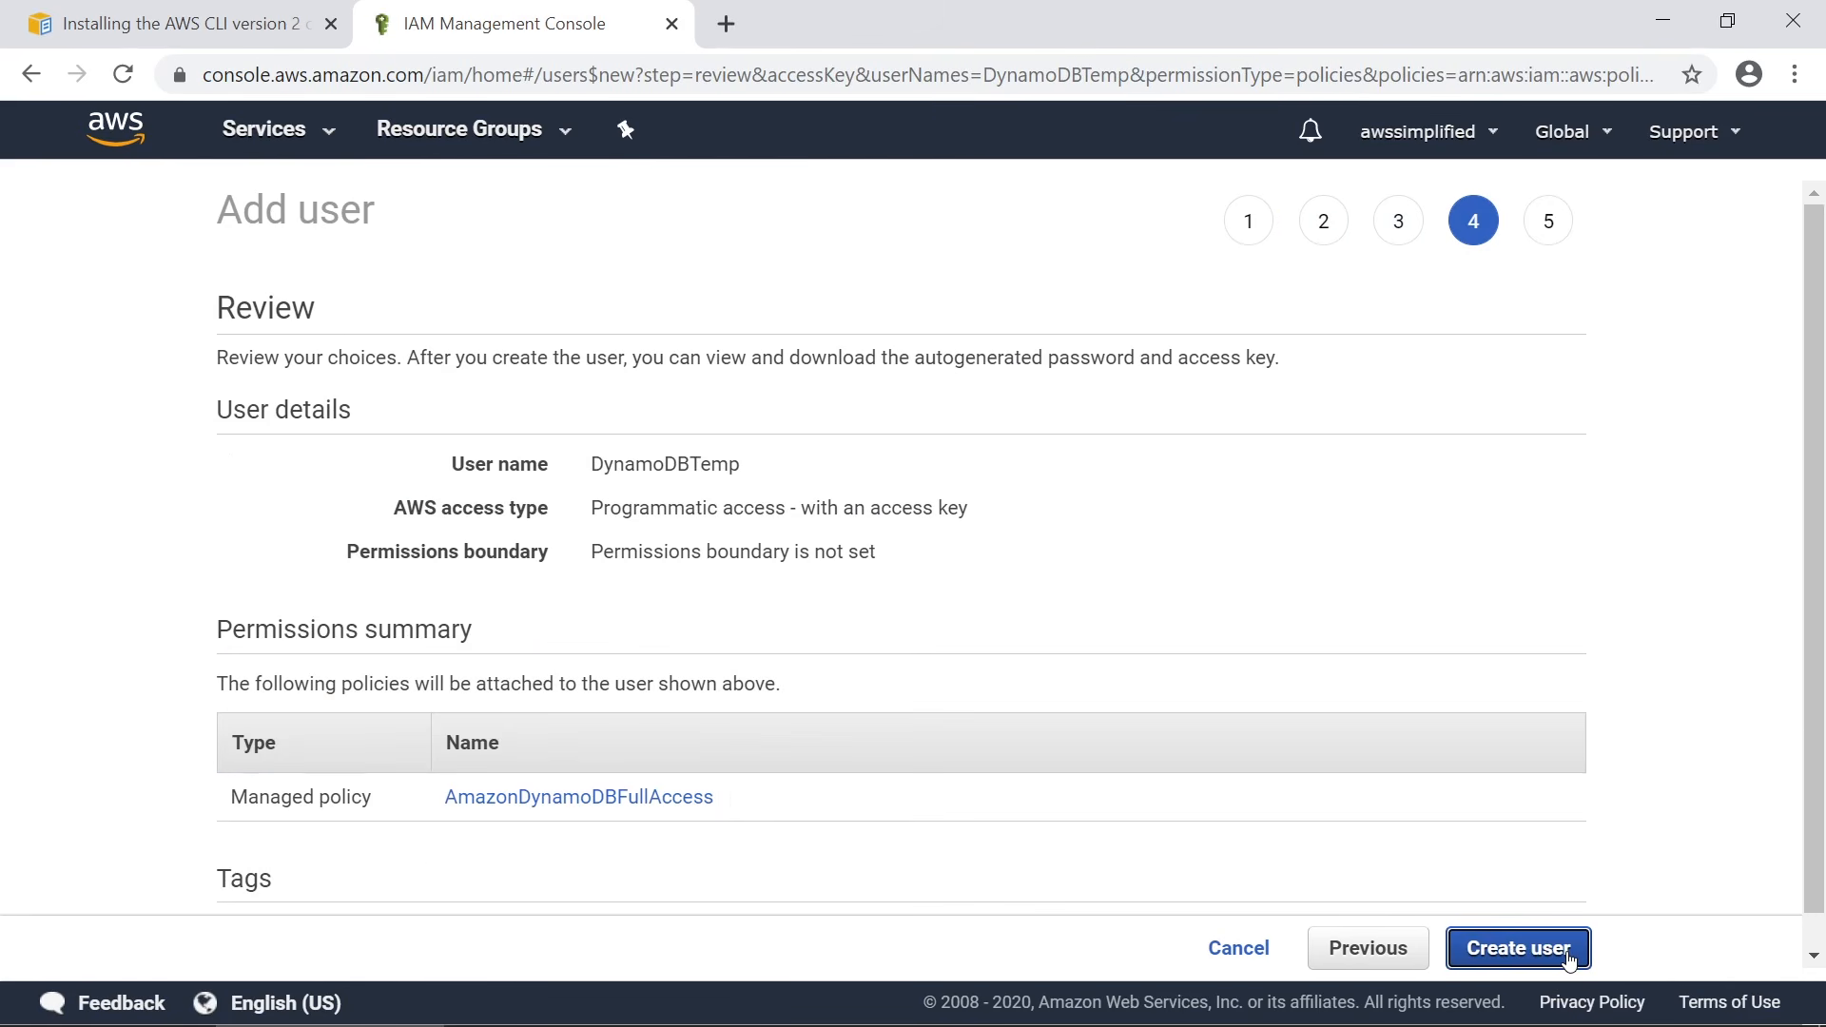
left_click(1514, 959)
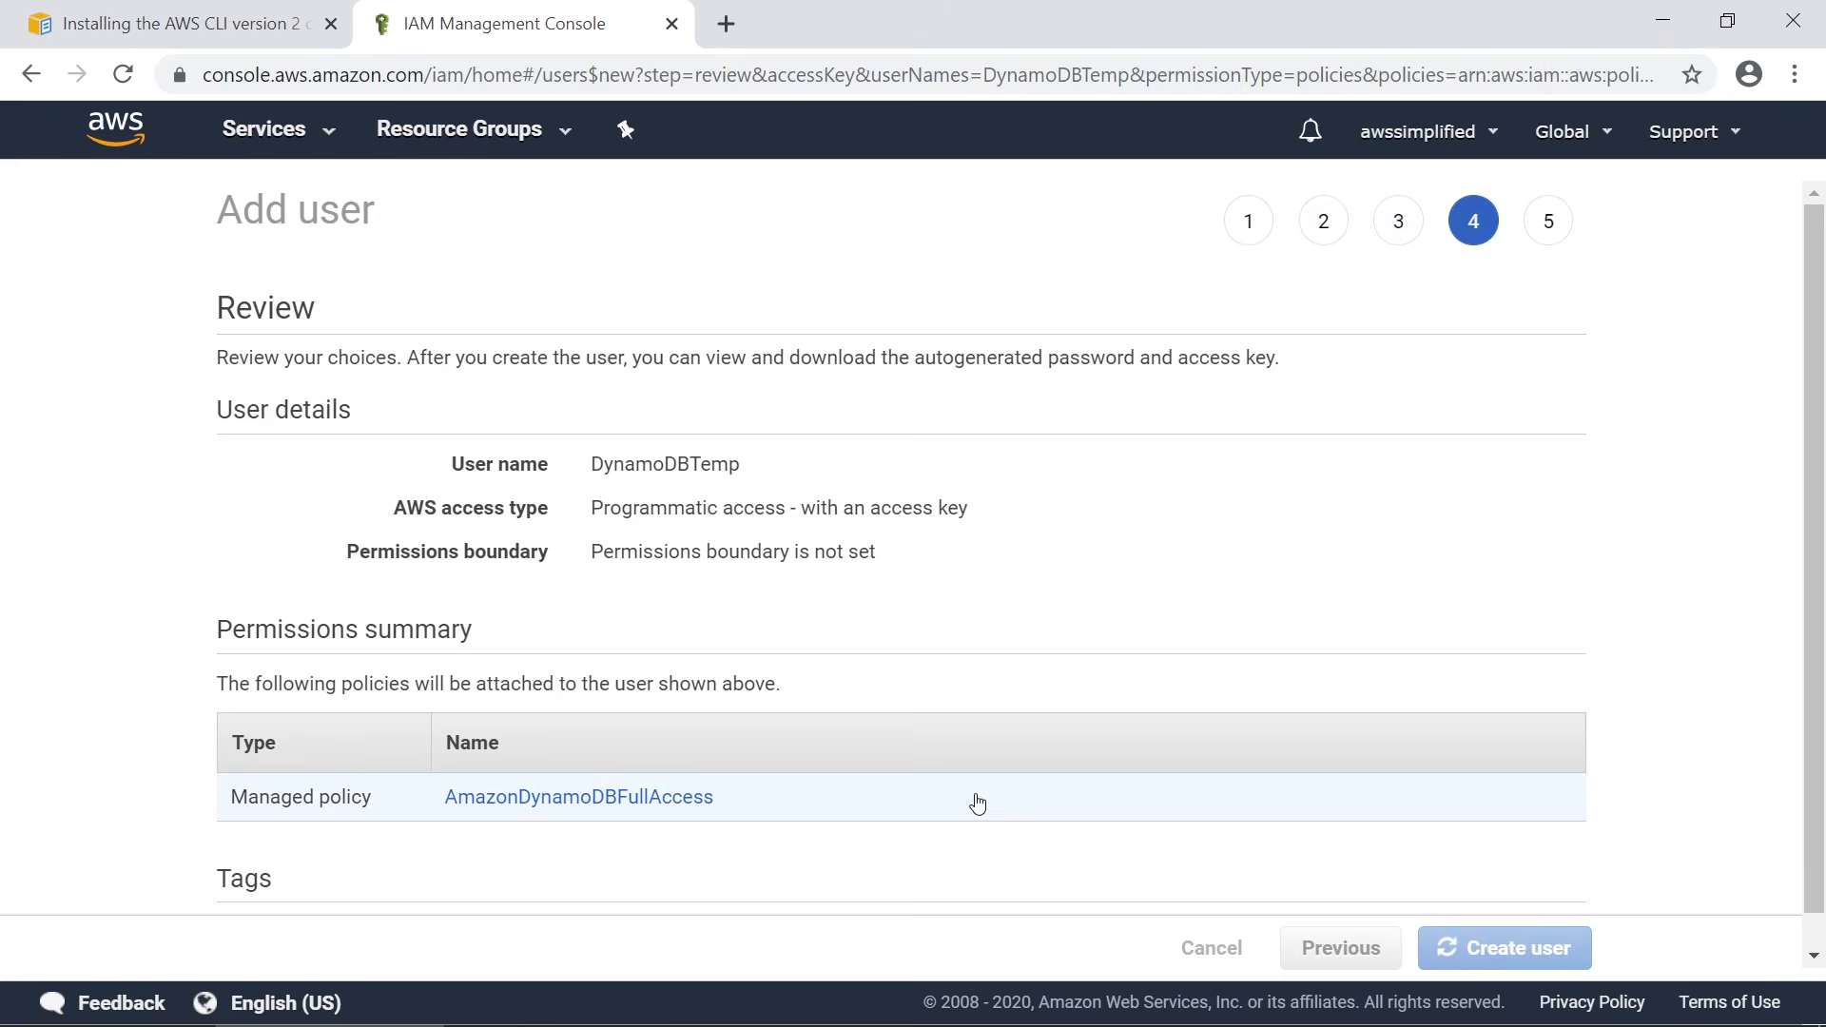
scroll(979, 807, "down", 1)
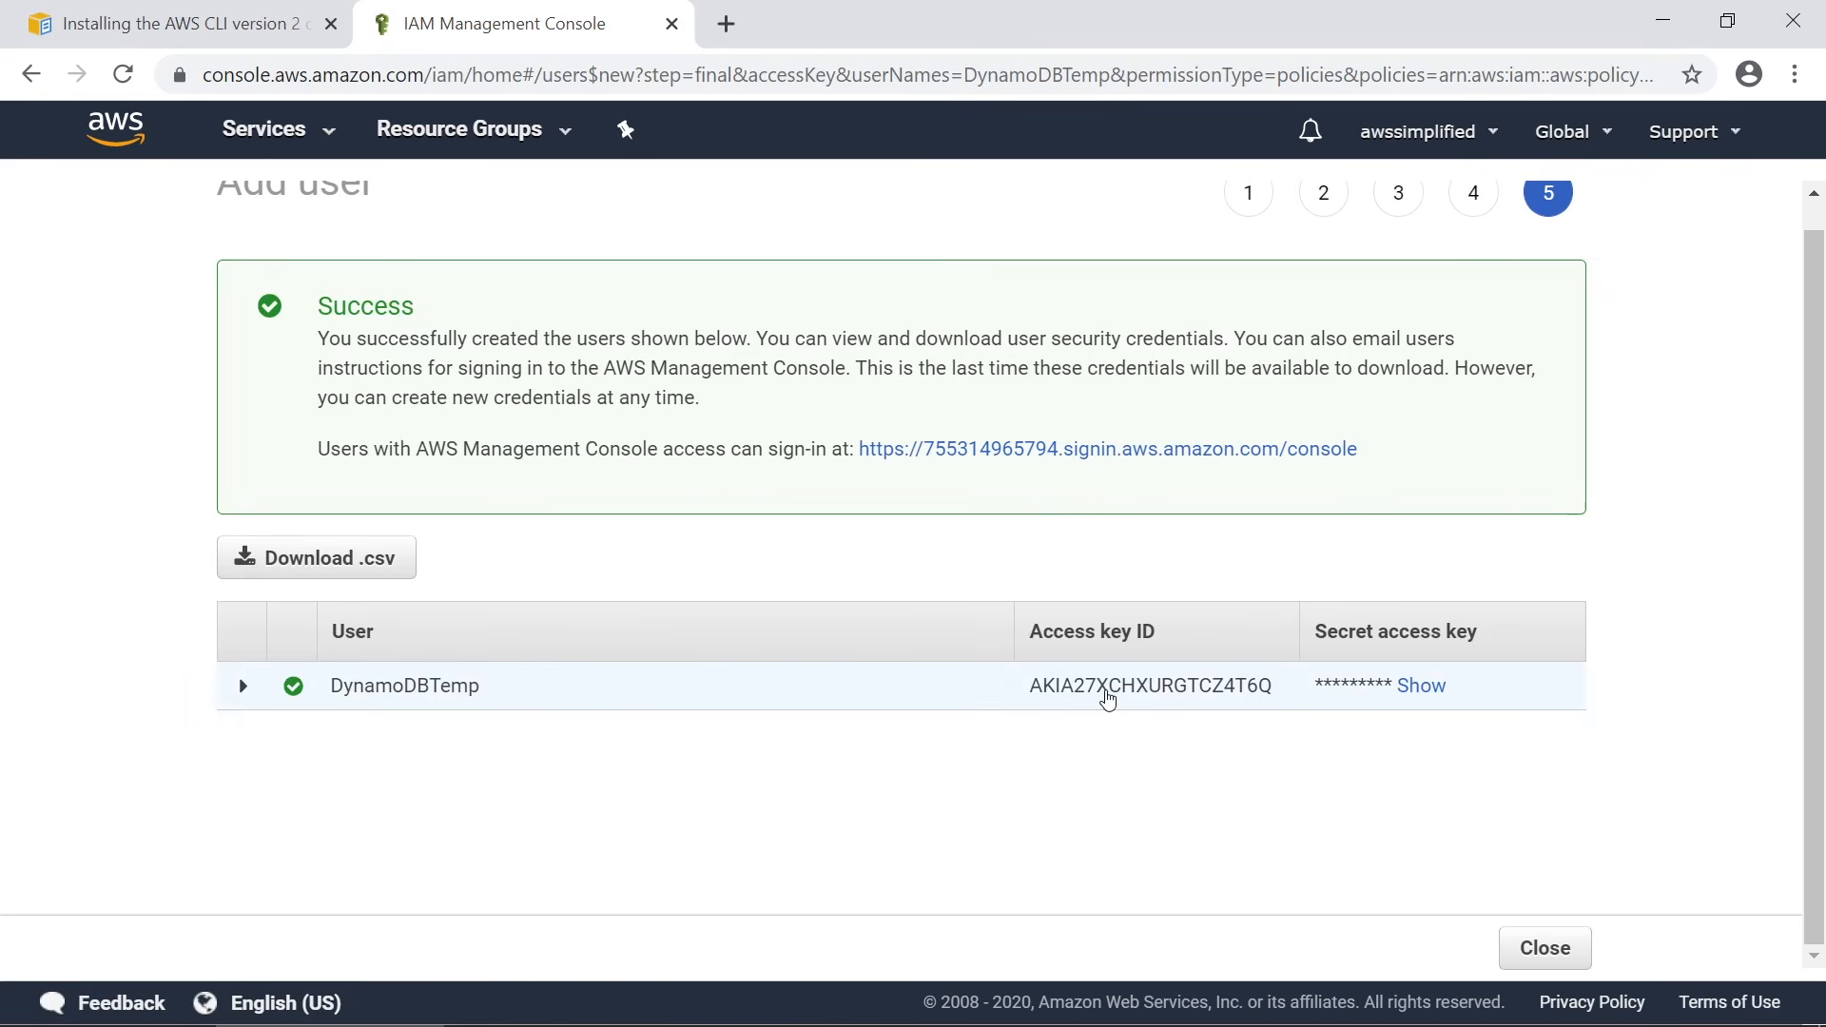
left_click(1421, 686)
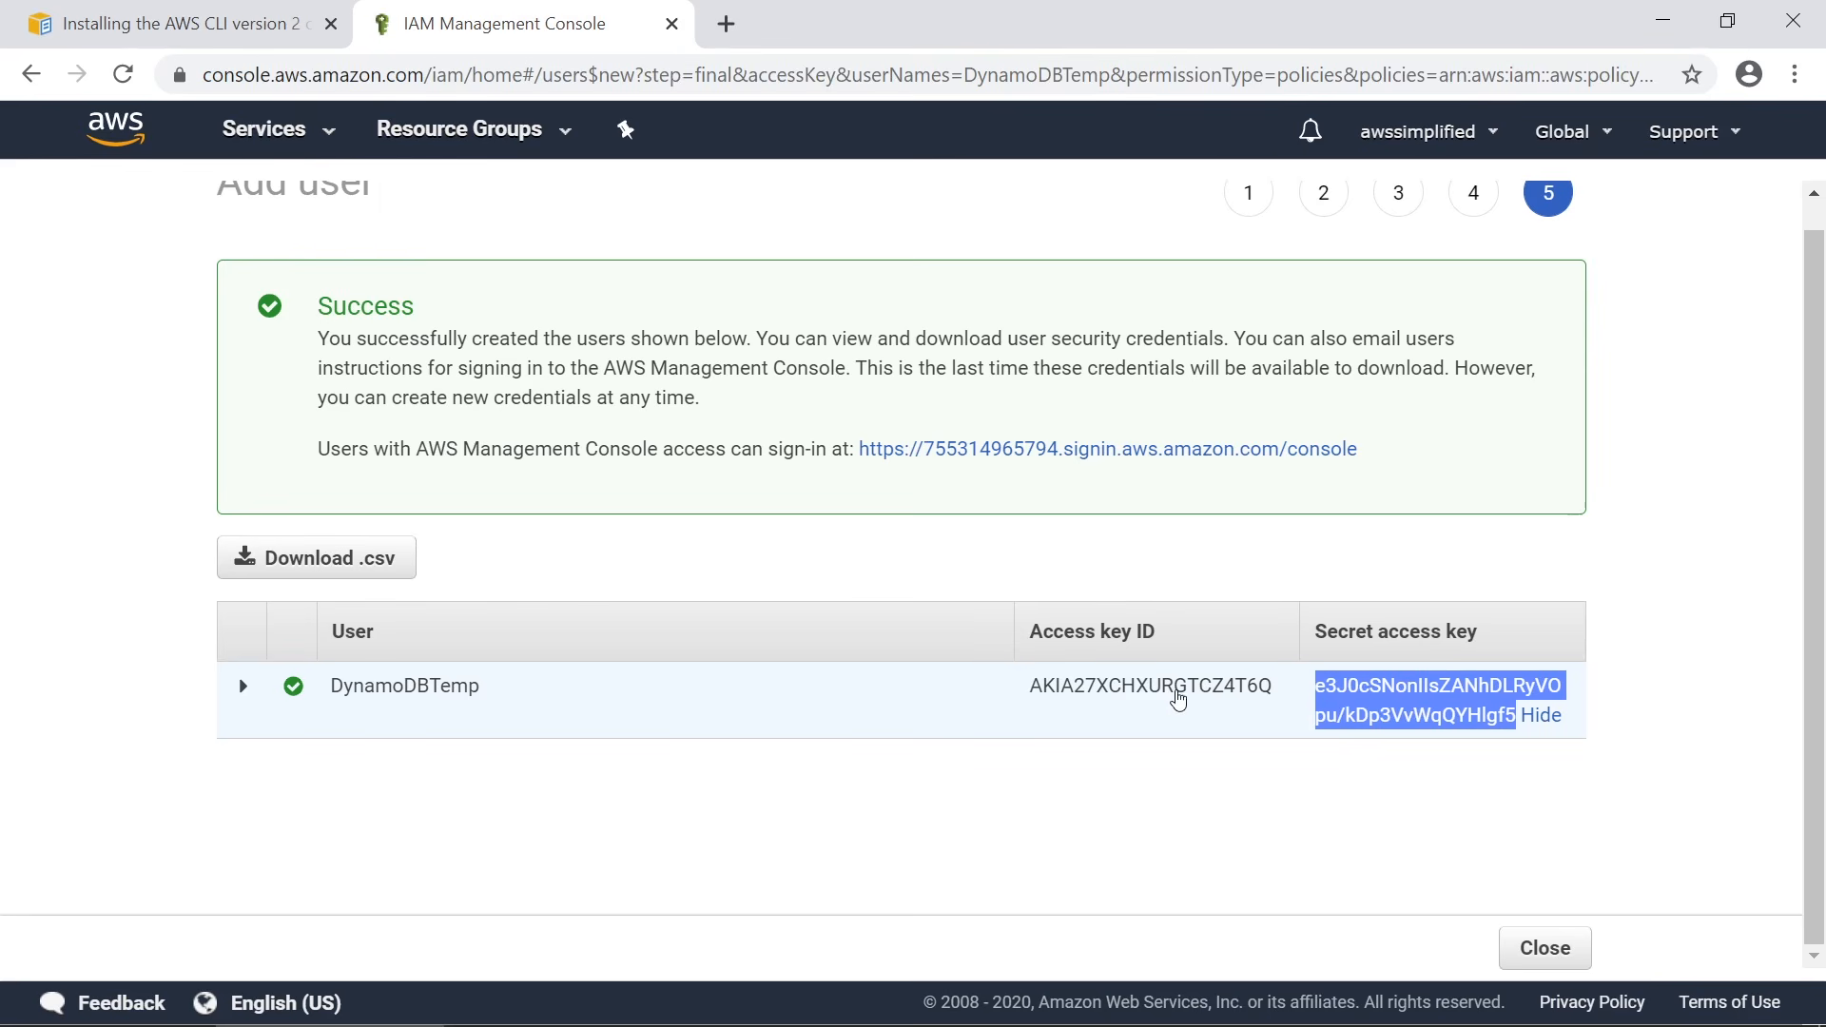
Copy the new user's access key ID, run aws configure in Command Prompt, and paste it as the AWS Access Key ID
double_click(1170, 688)
key("ctrl+c")
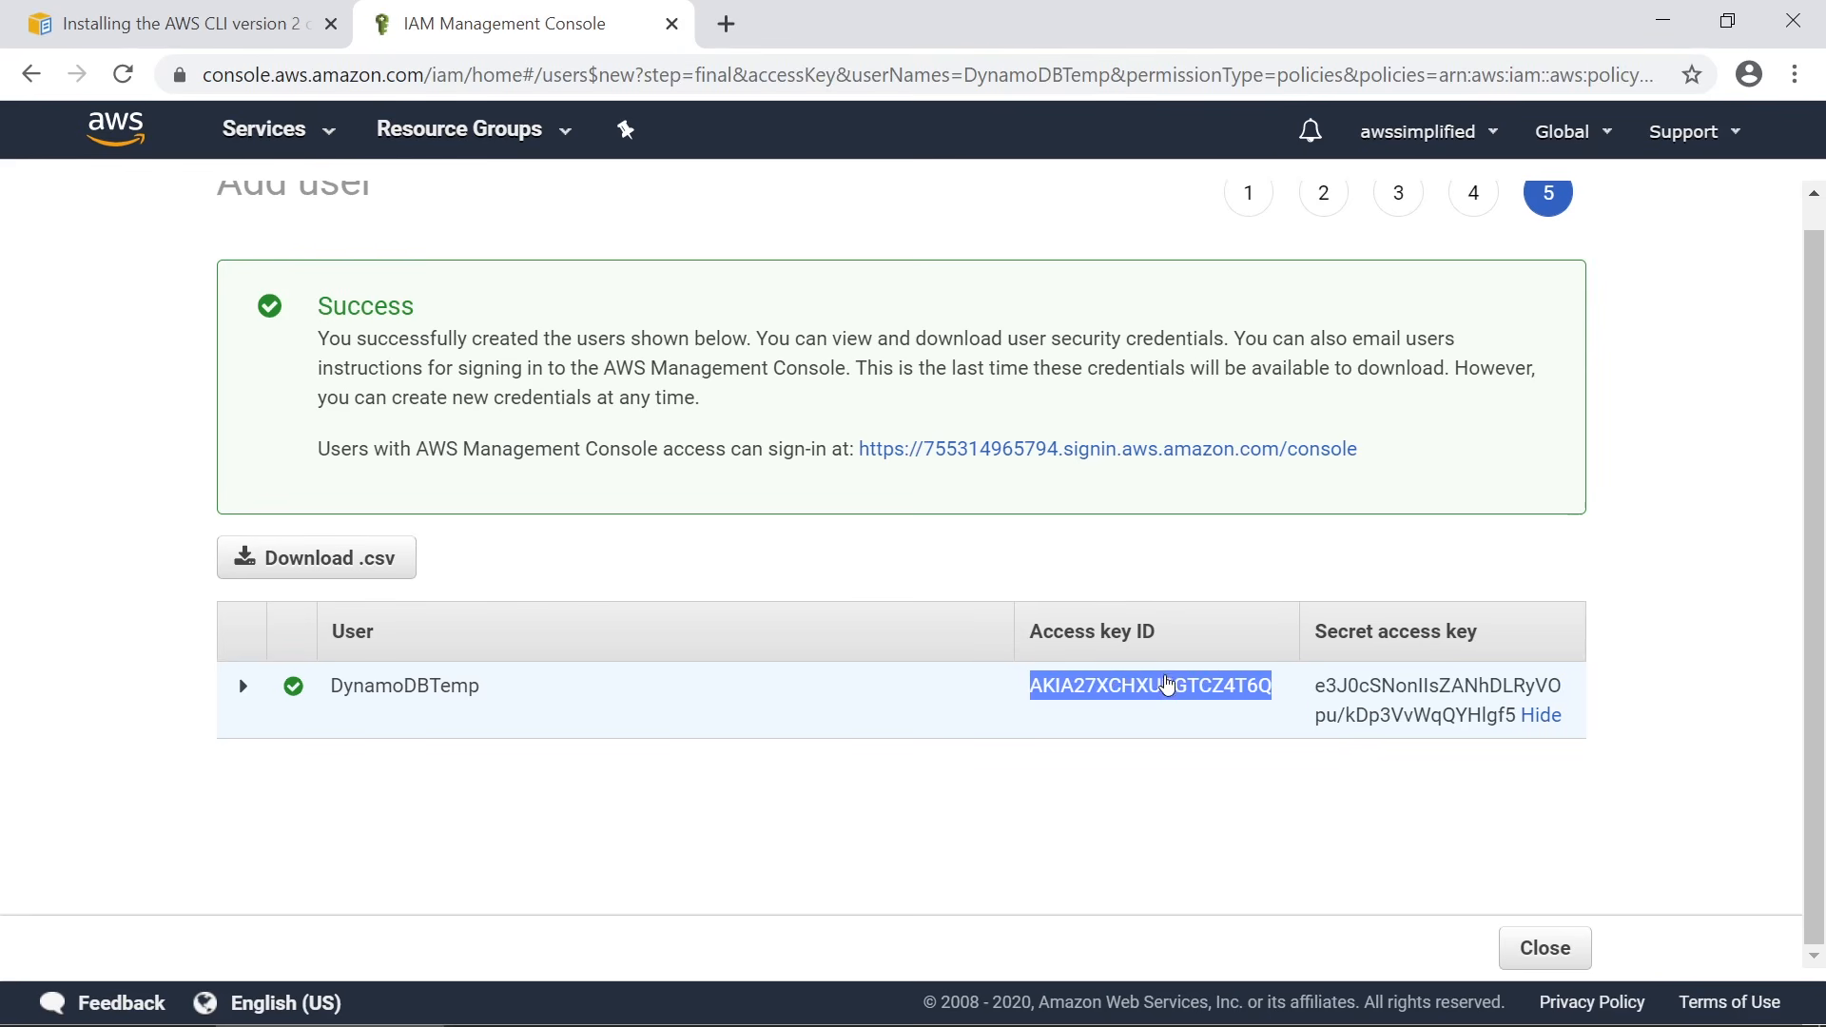
left_click(544, 1010)
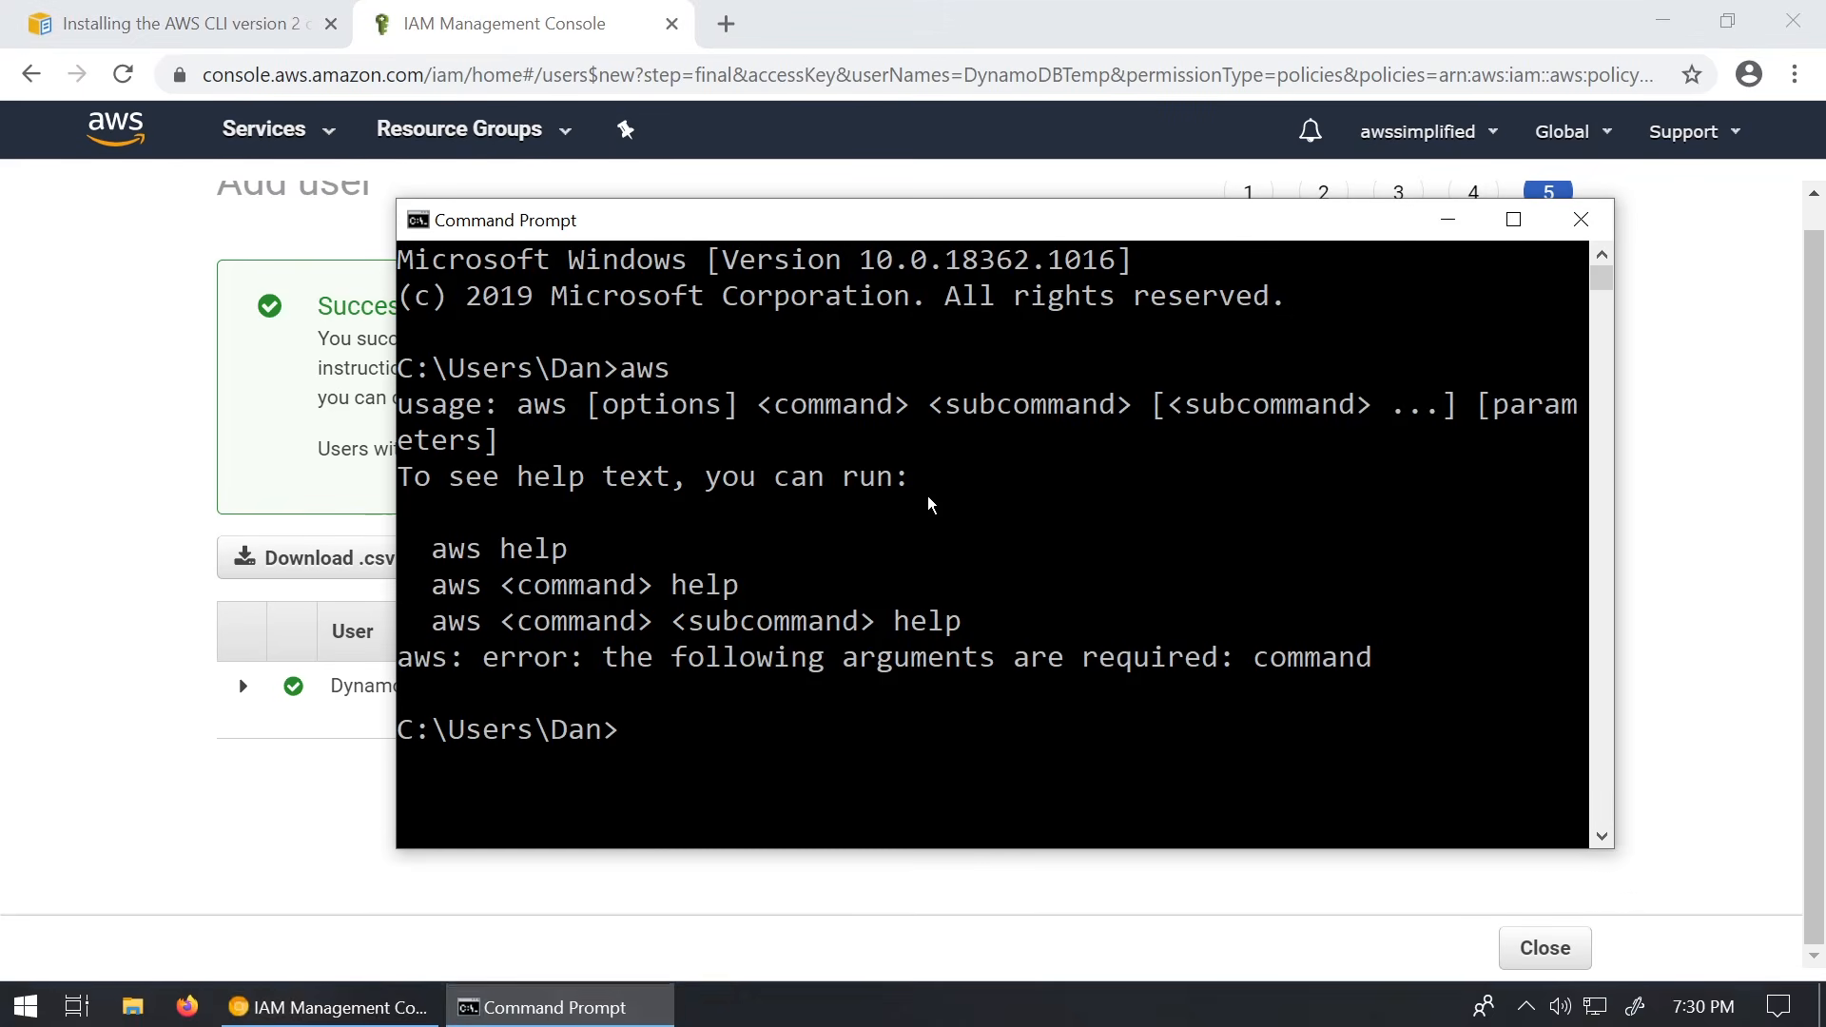
type("a")
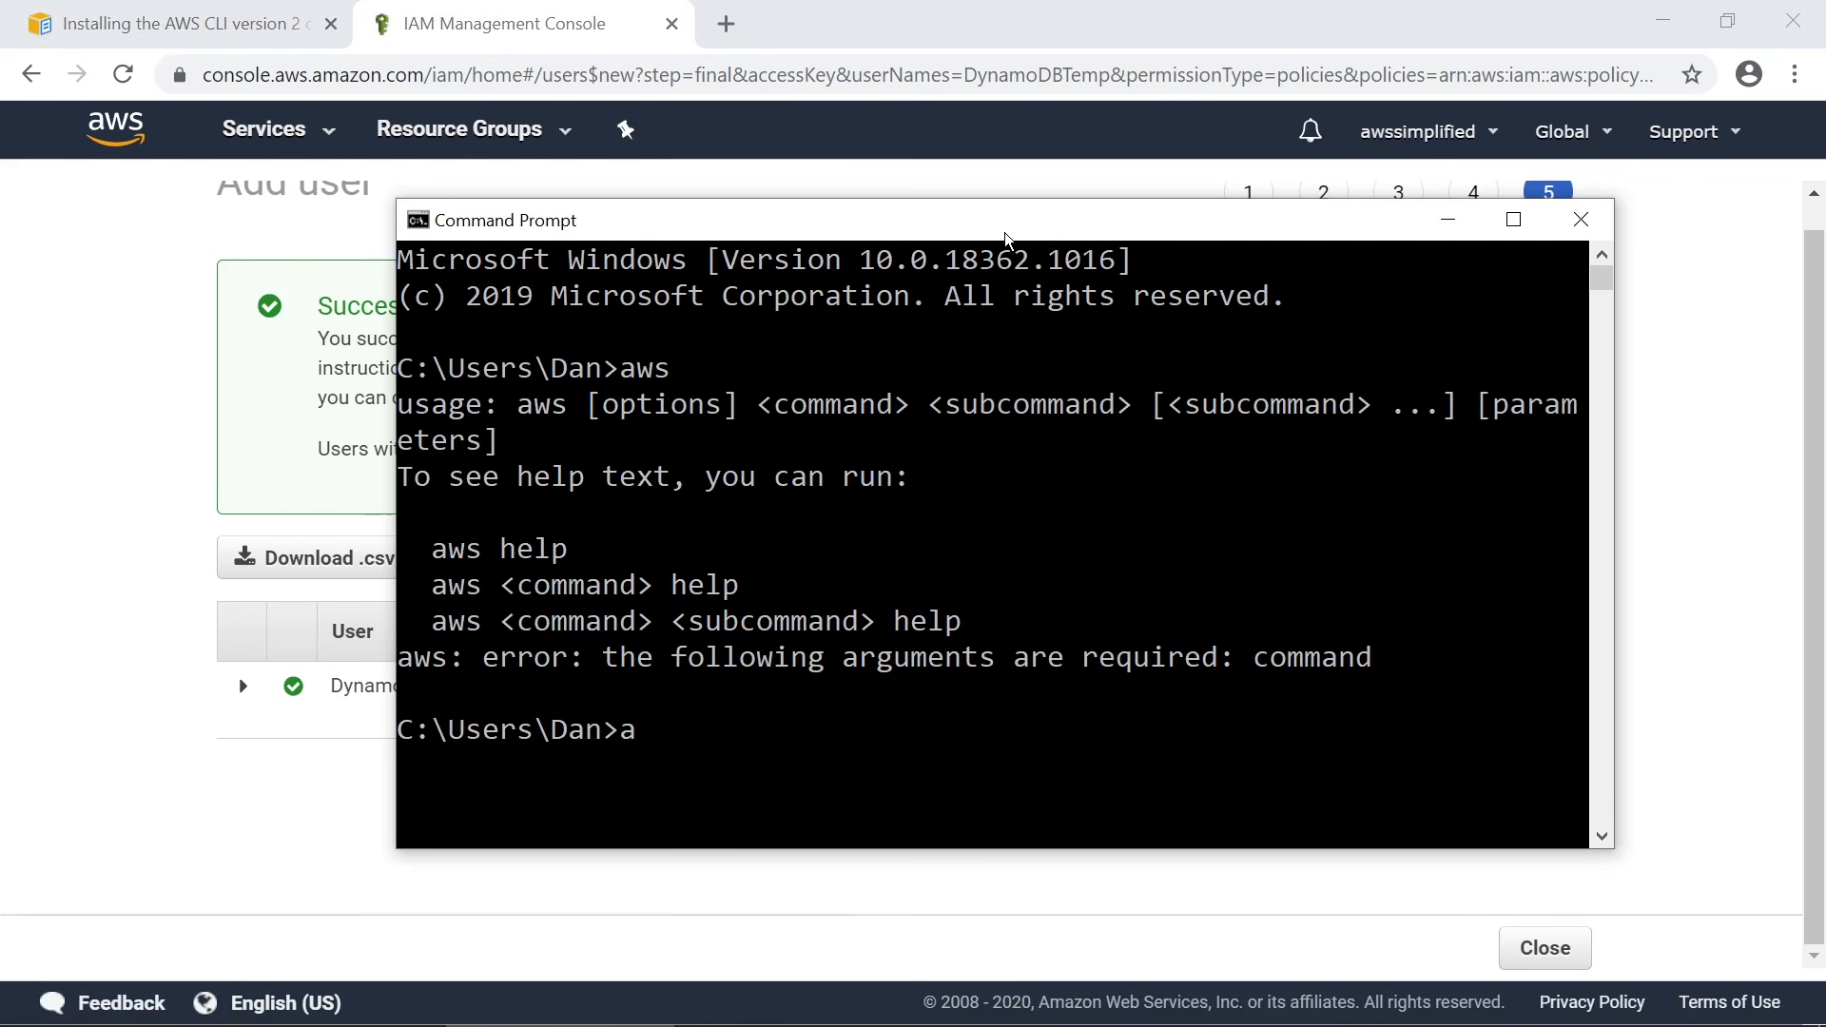
type("ws configure")
key("Return")
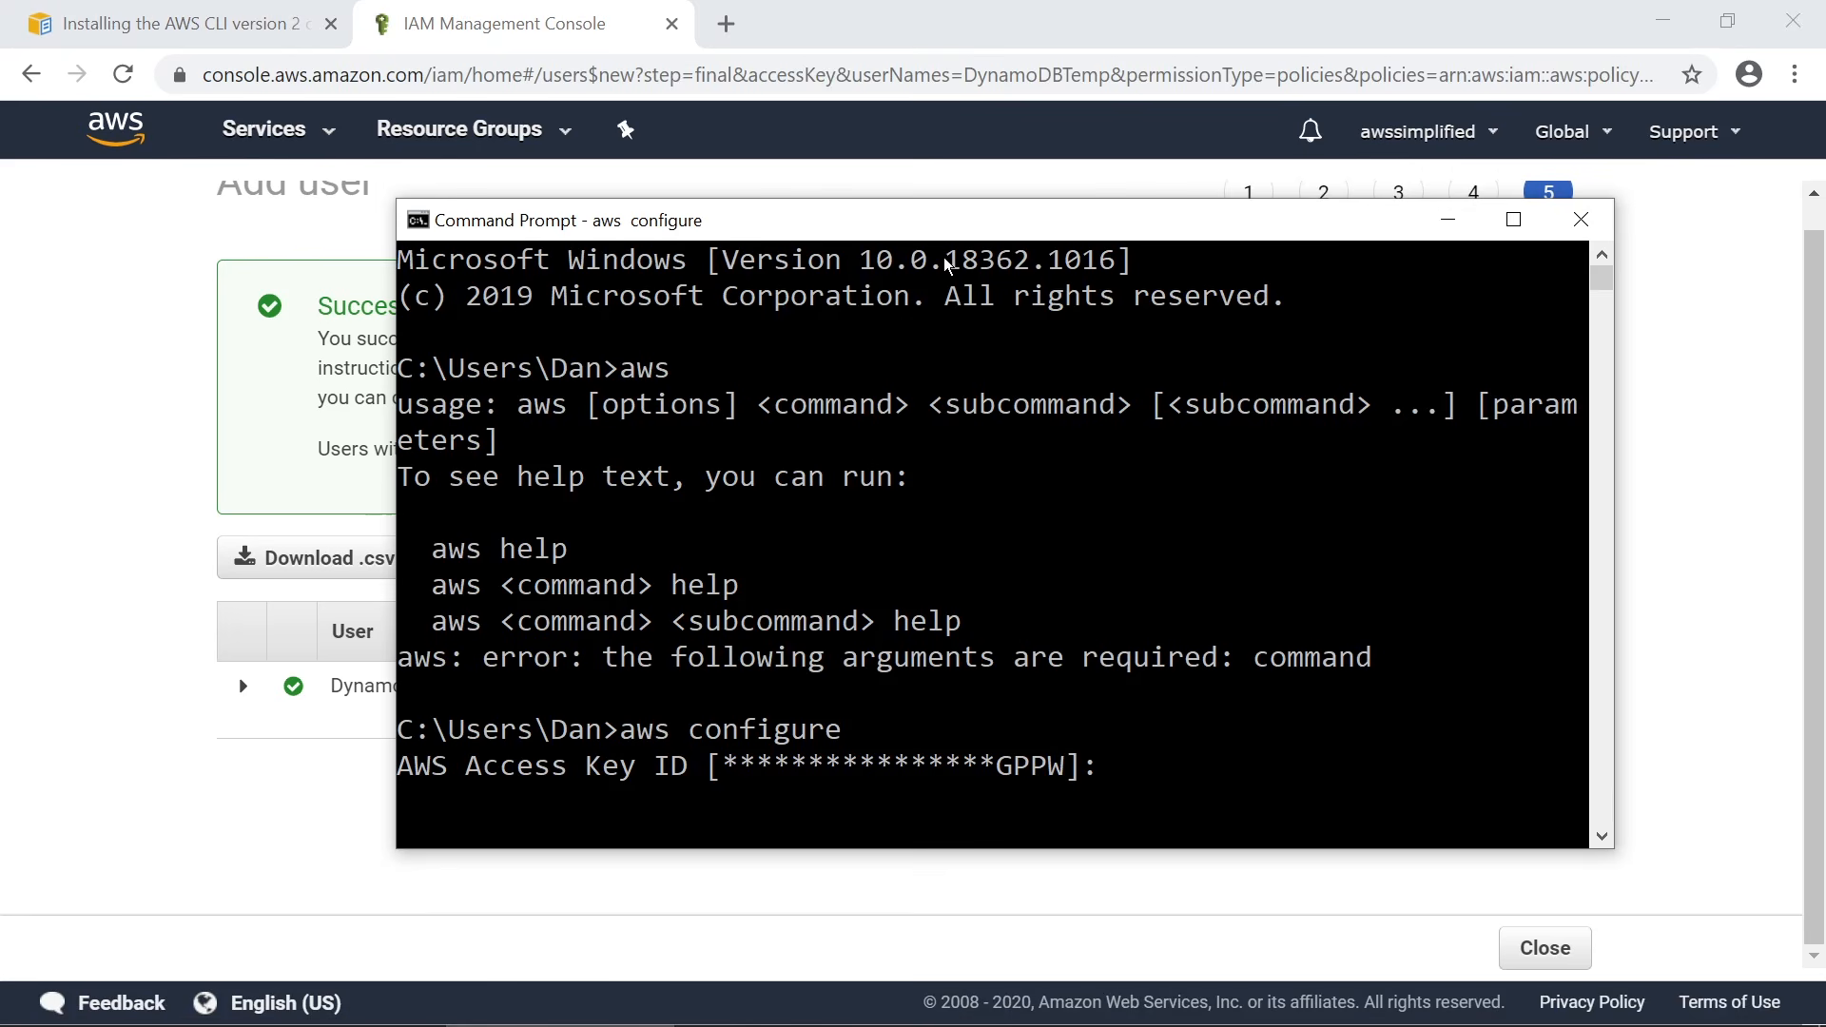
scroll(1526, 678, "down", 2)
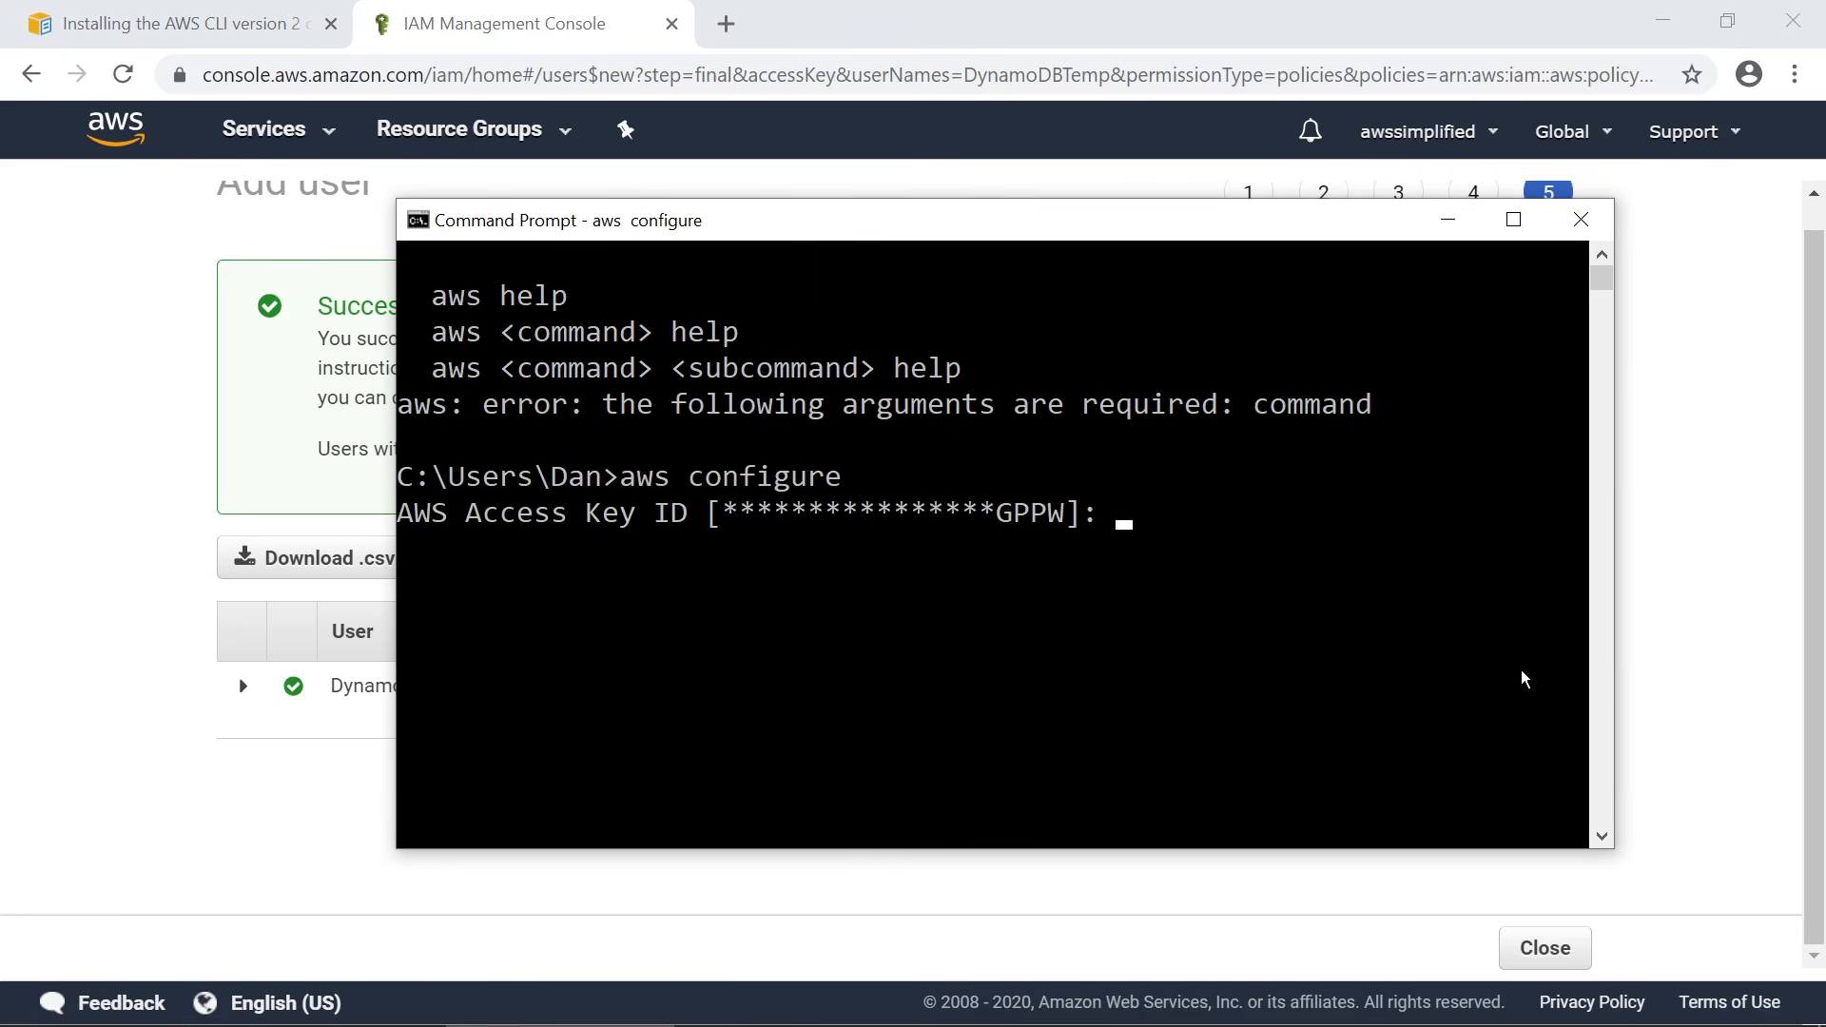
right_click(493, 547)
key("Return")
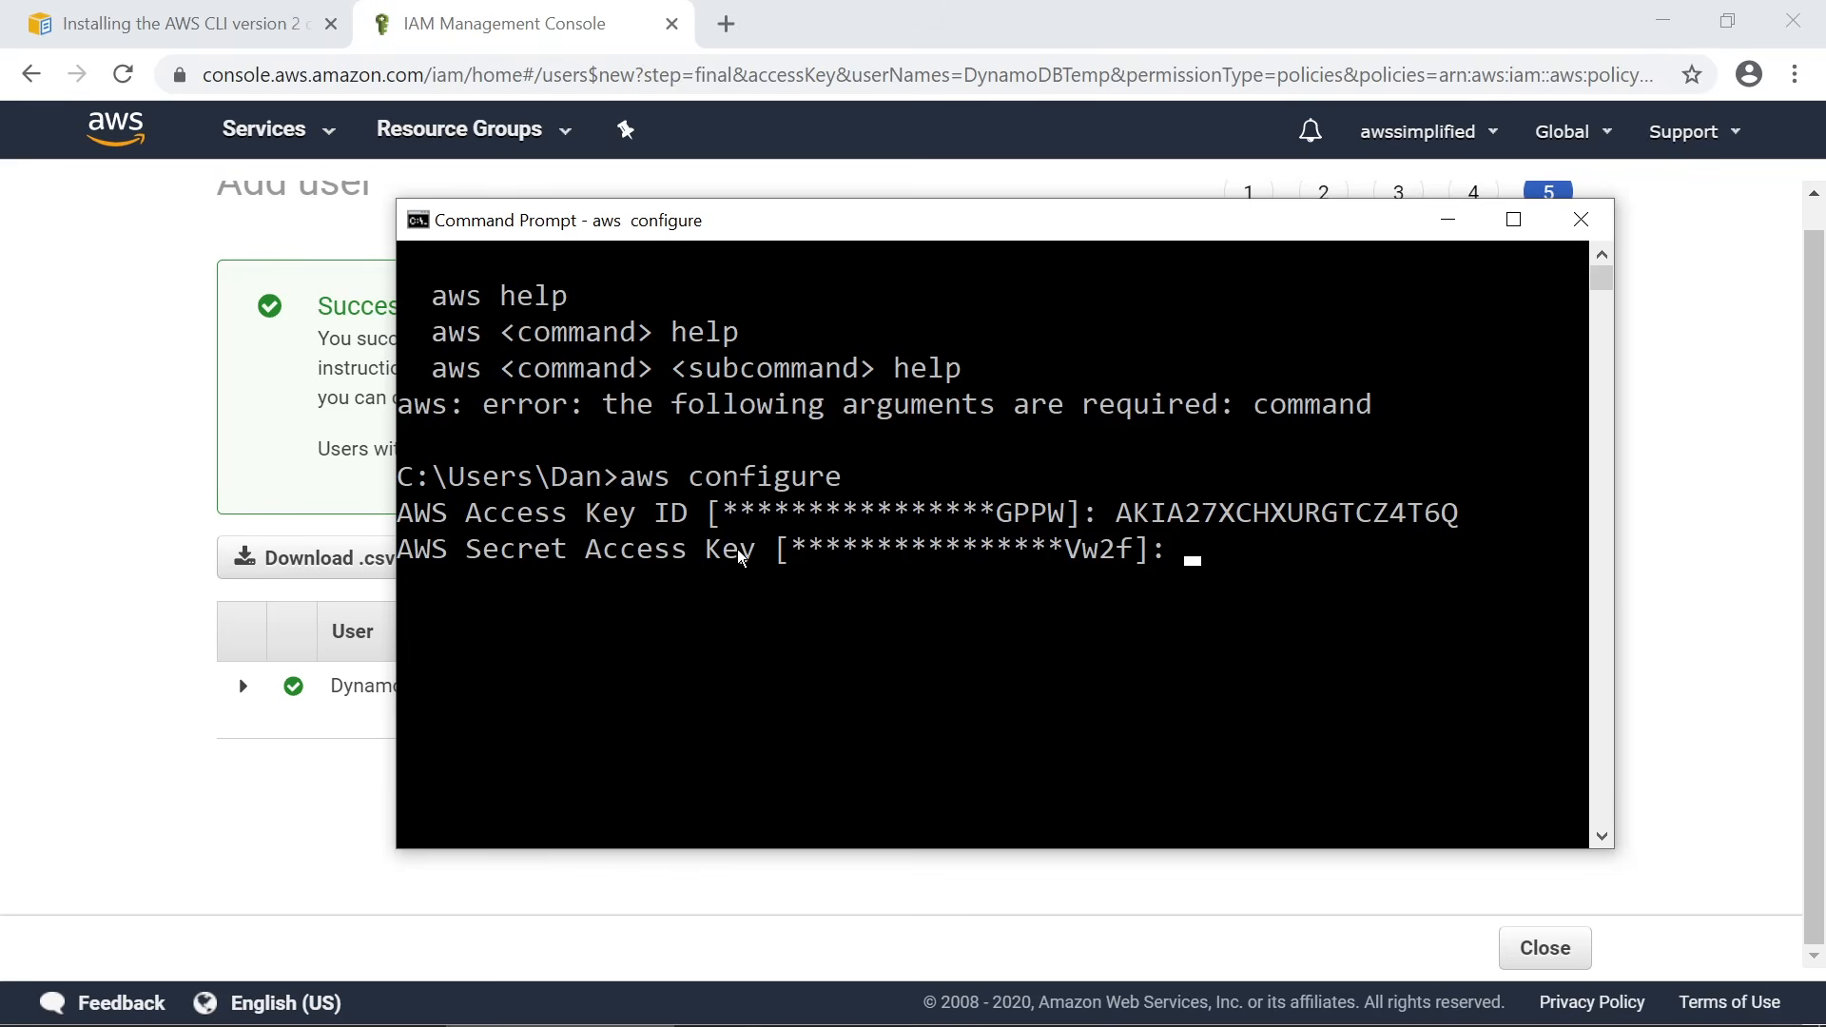
Copy the secret access key from the browser into the aws configure prompt and accept the default region us-east-1 and output format None
key("alt+Tab")
double_click(1349, 692)
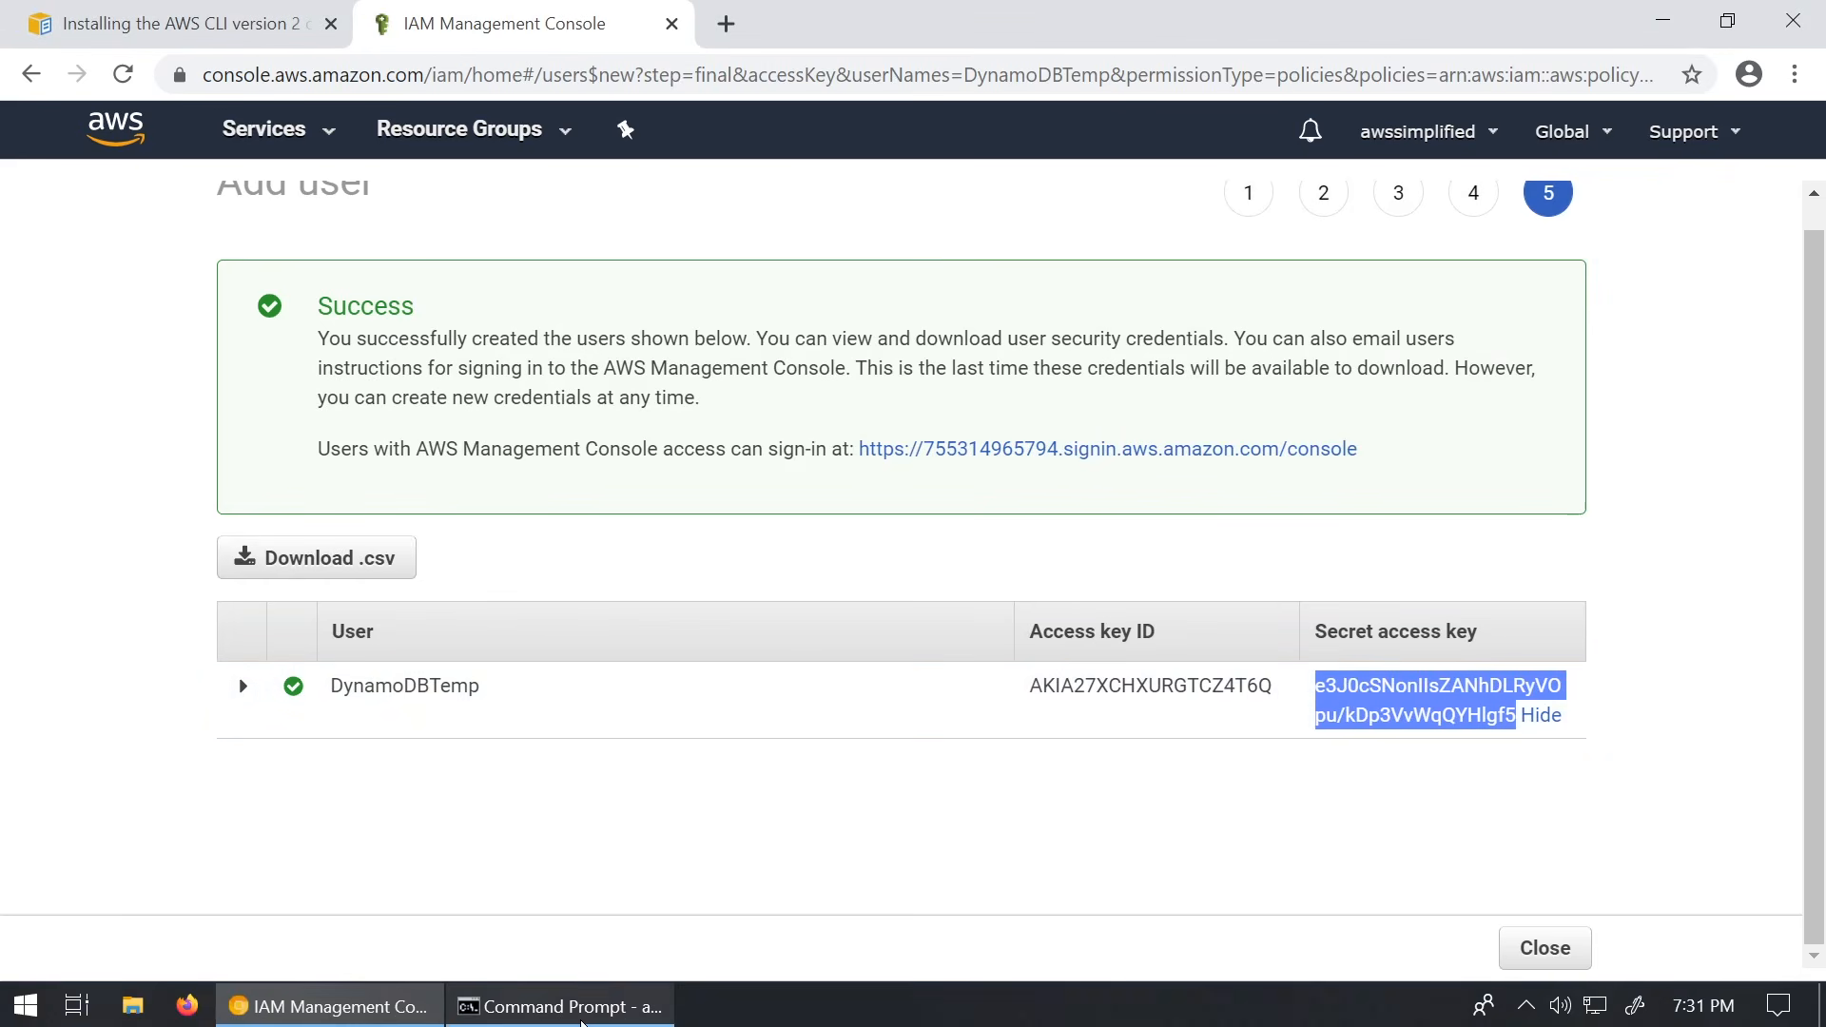
left_click(560, 1006)
right_click(862, 649)
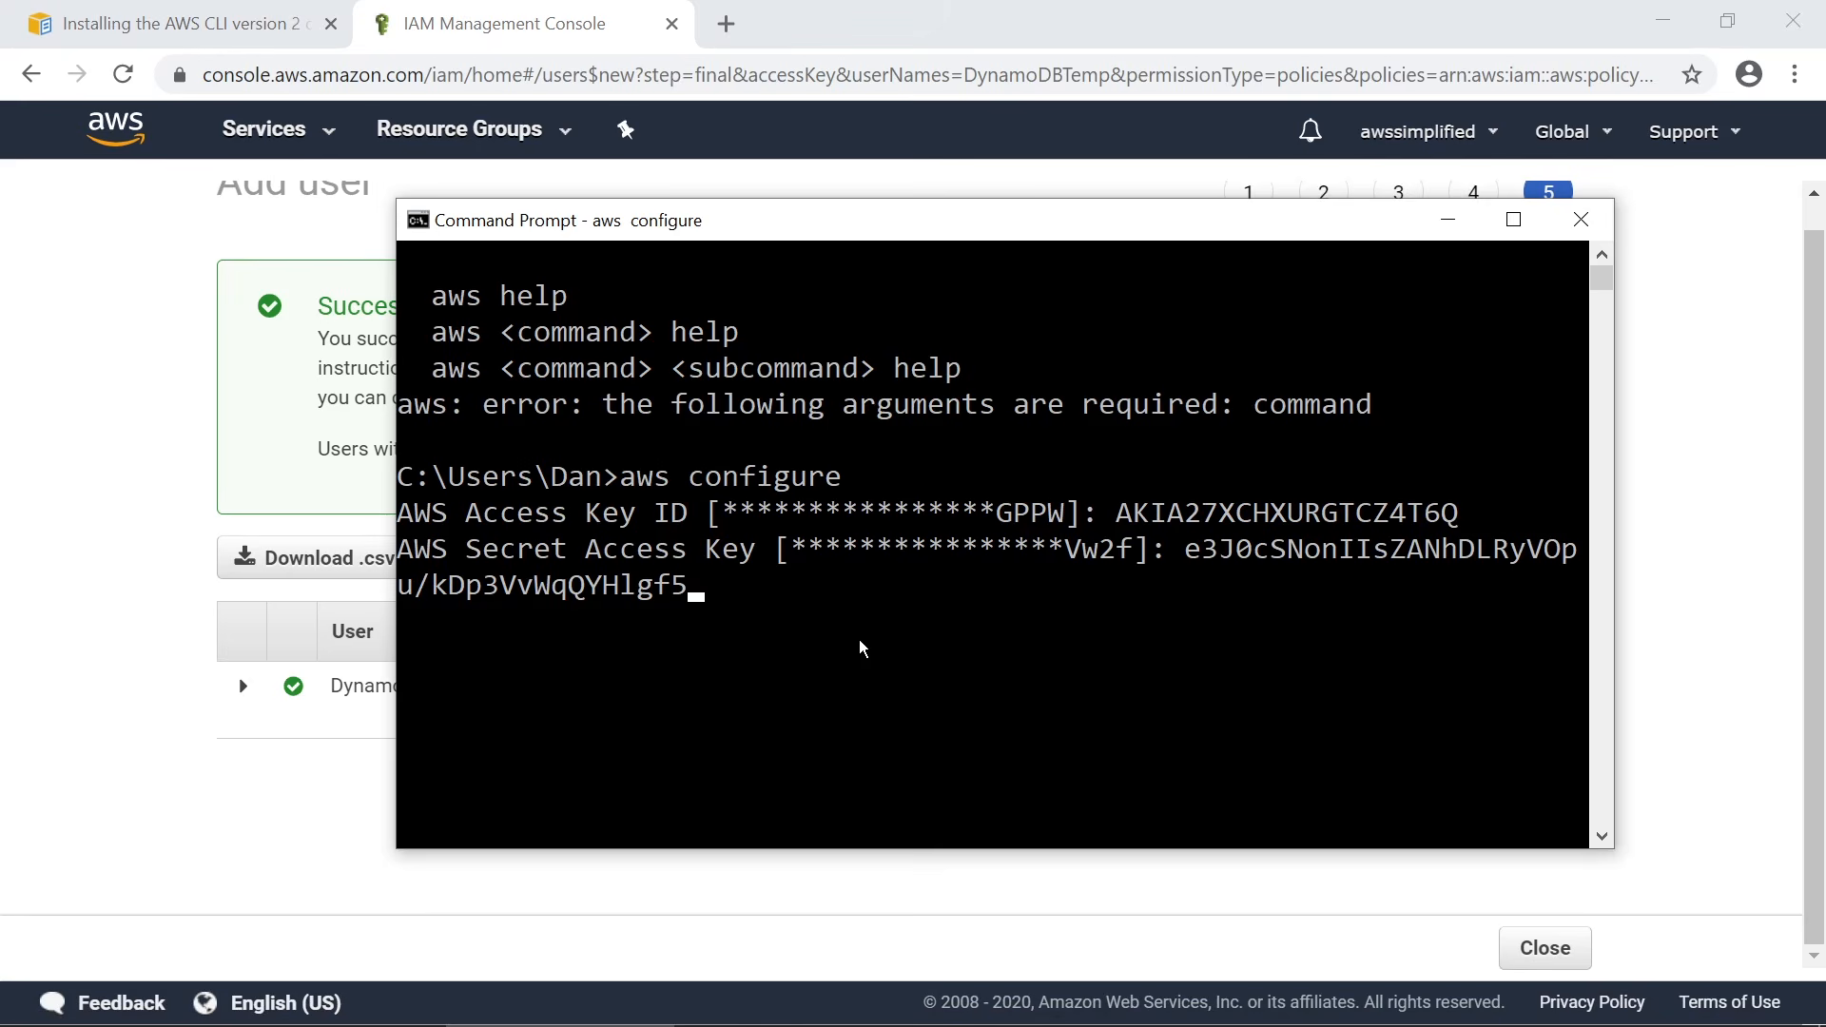
key("Return")
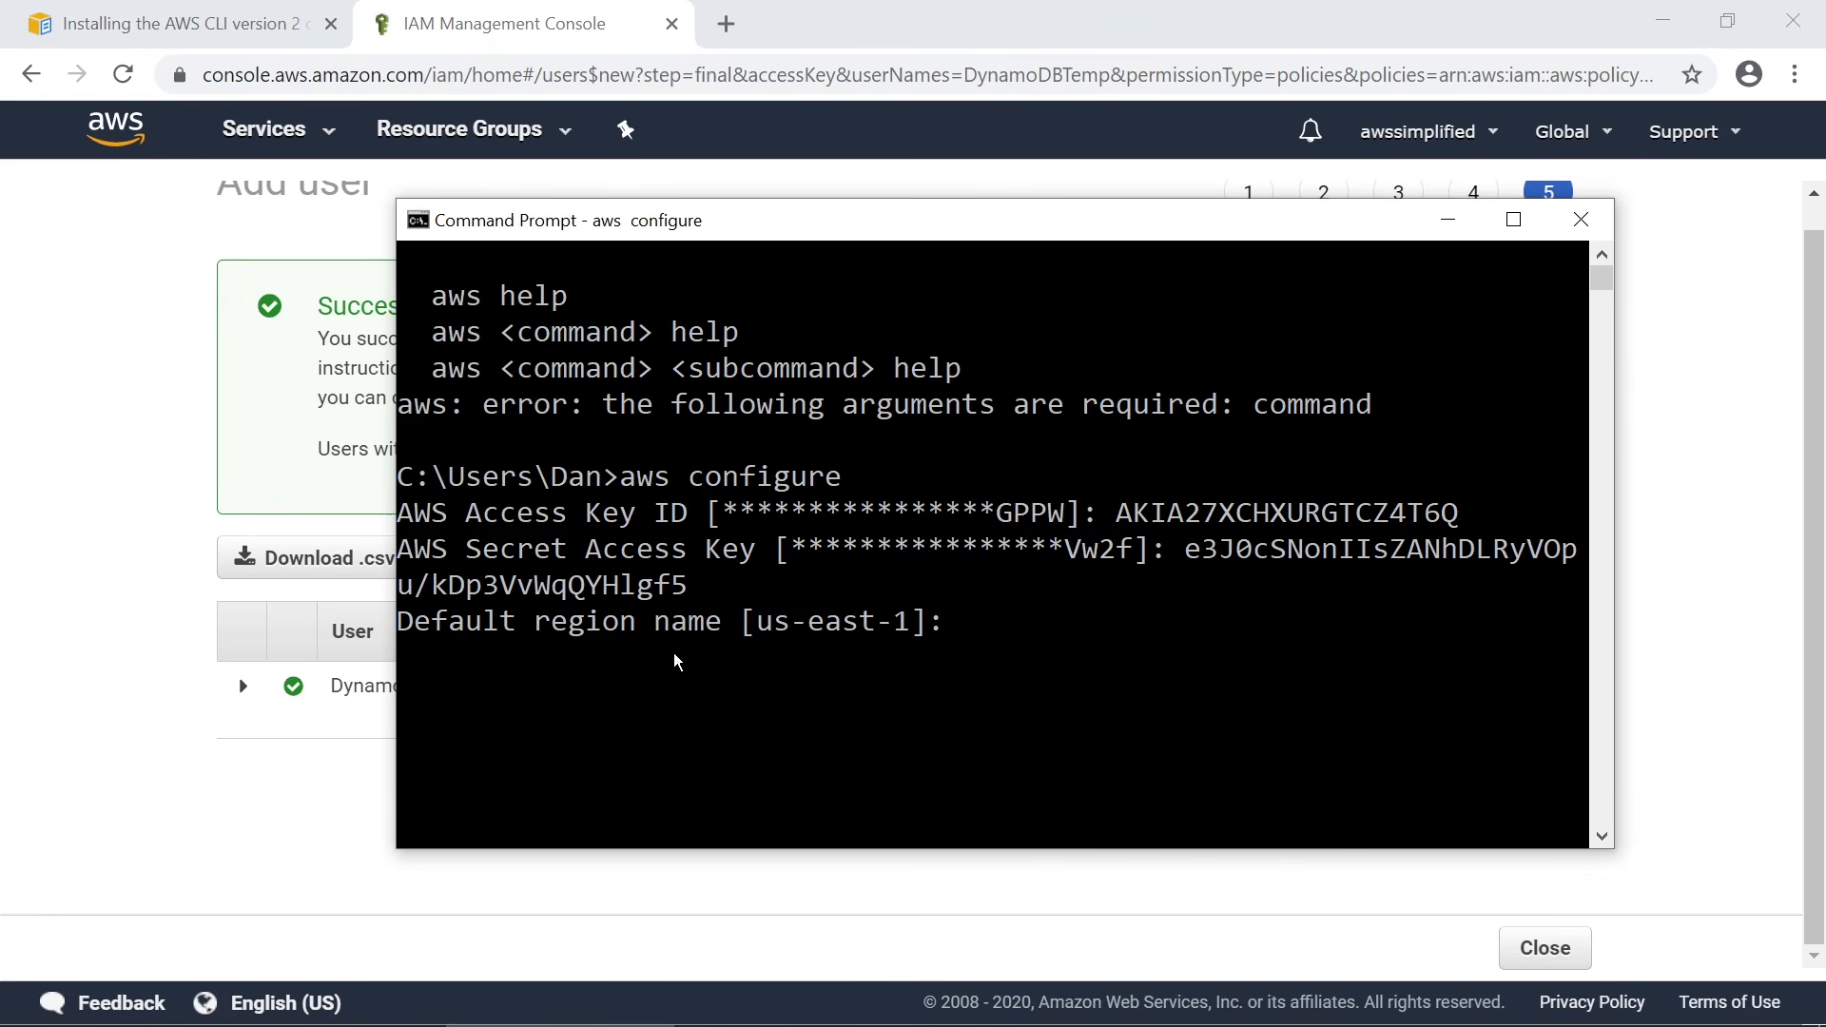
key("Return")
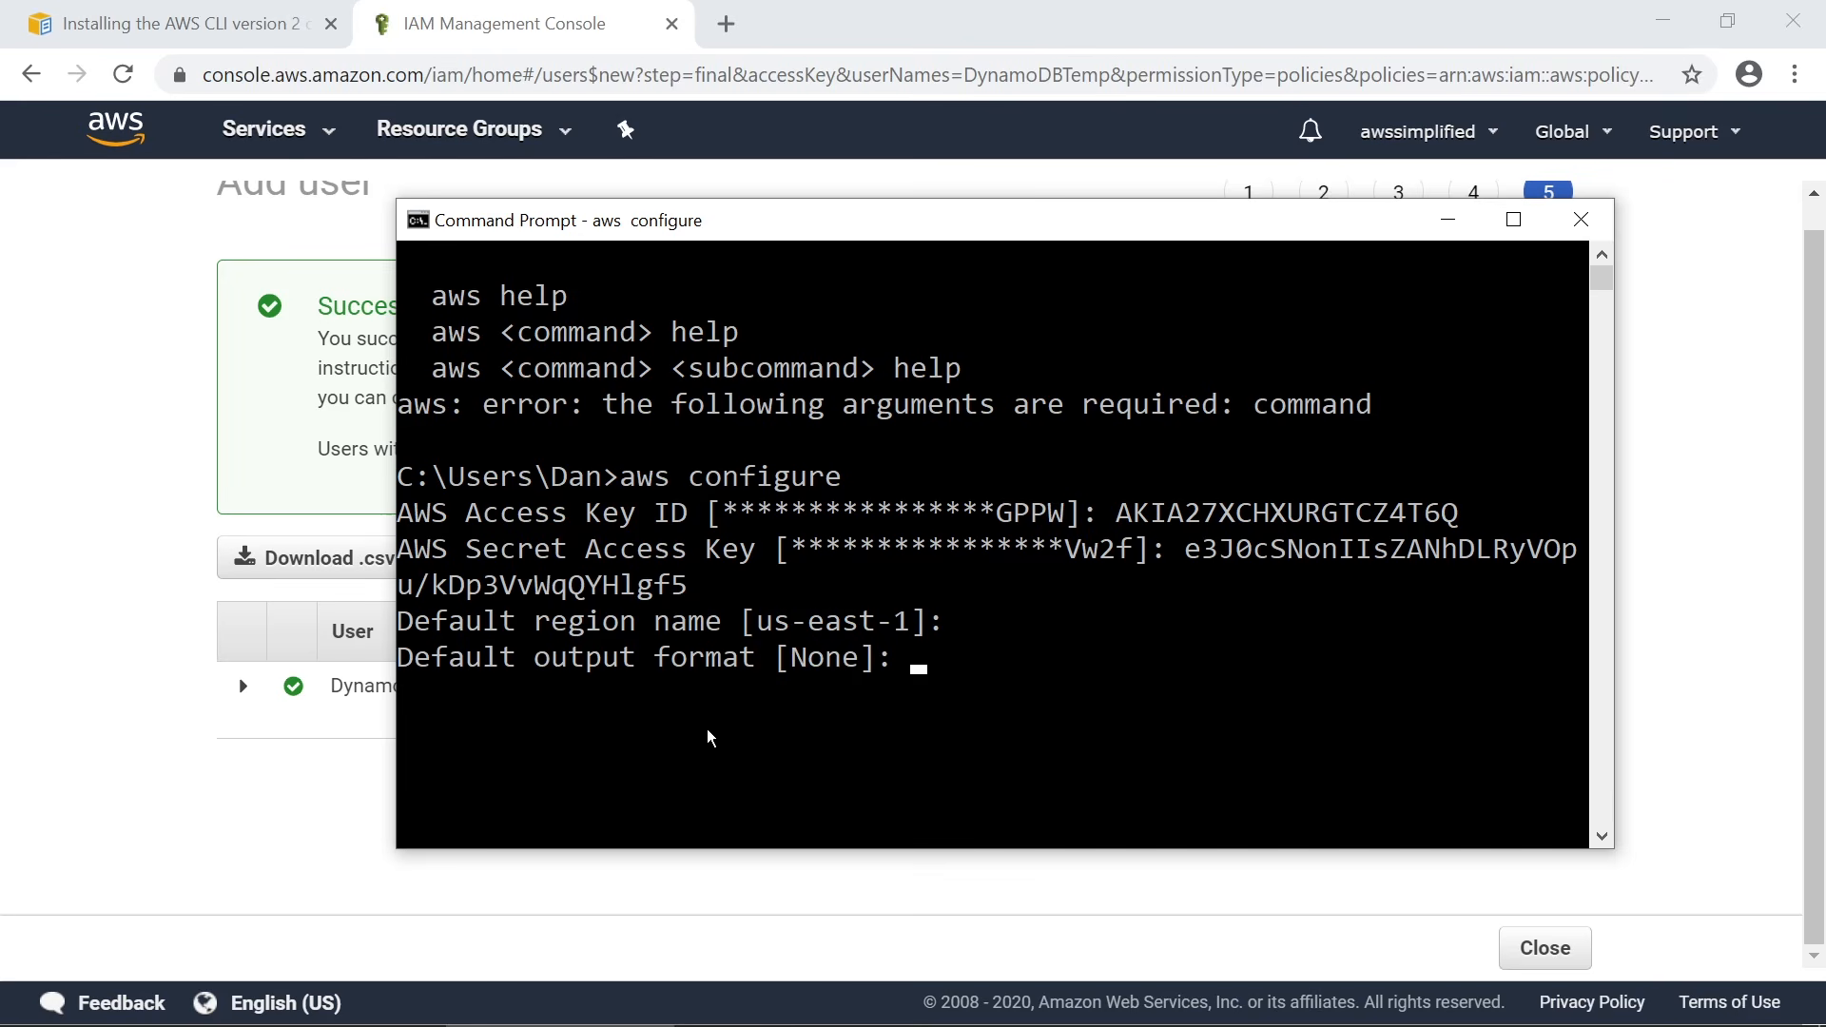
key("Return")
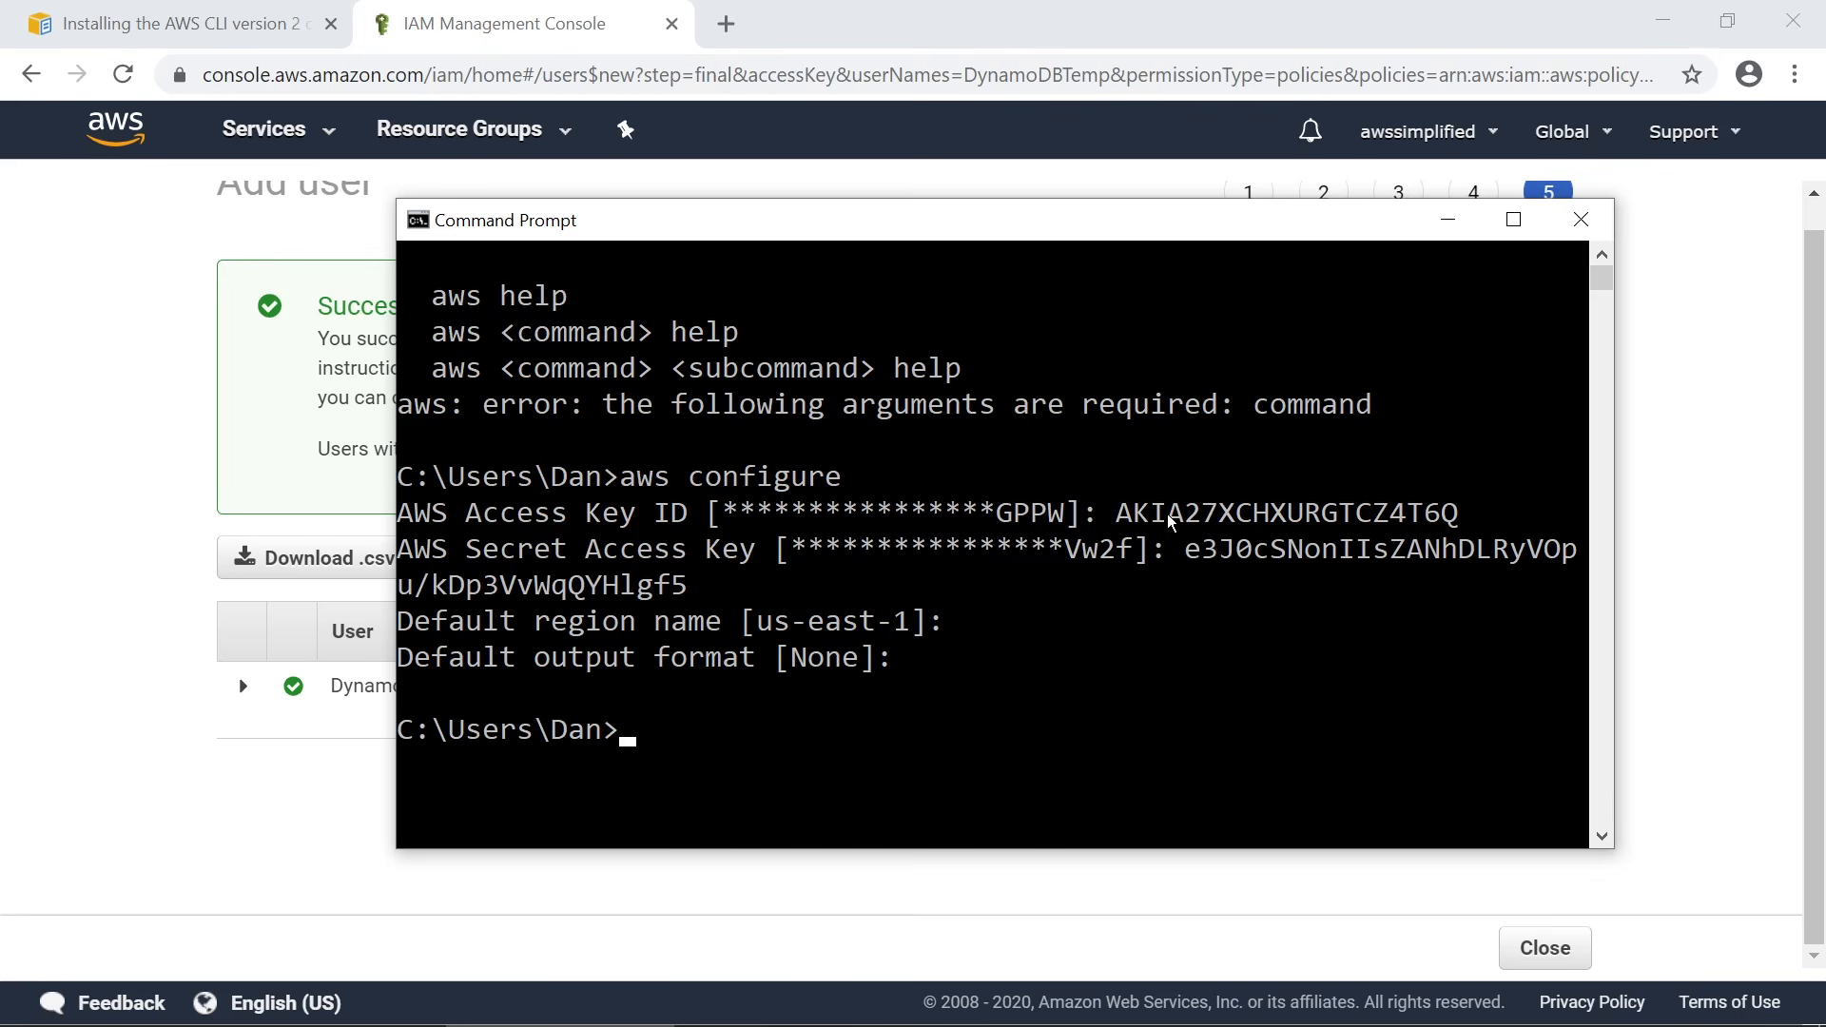
Run the aws dynamodb create-table command twice for Music, with string keys Artist (HASH) and SongTitle (RANGE), ReadCapacityUnits=10 and WriteCapacityUnits=5
key("alt+Tab")
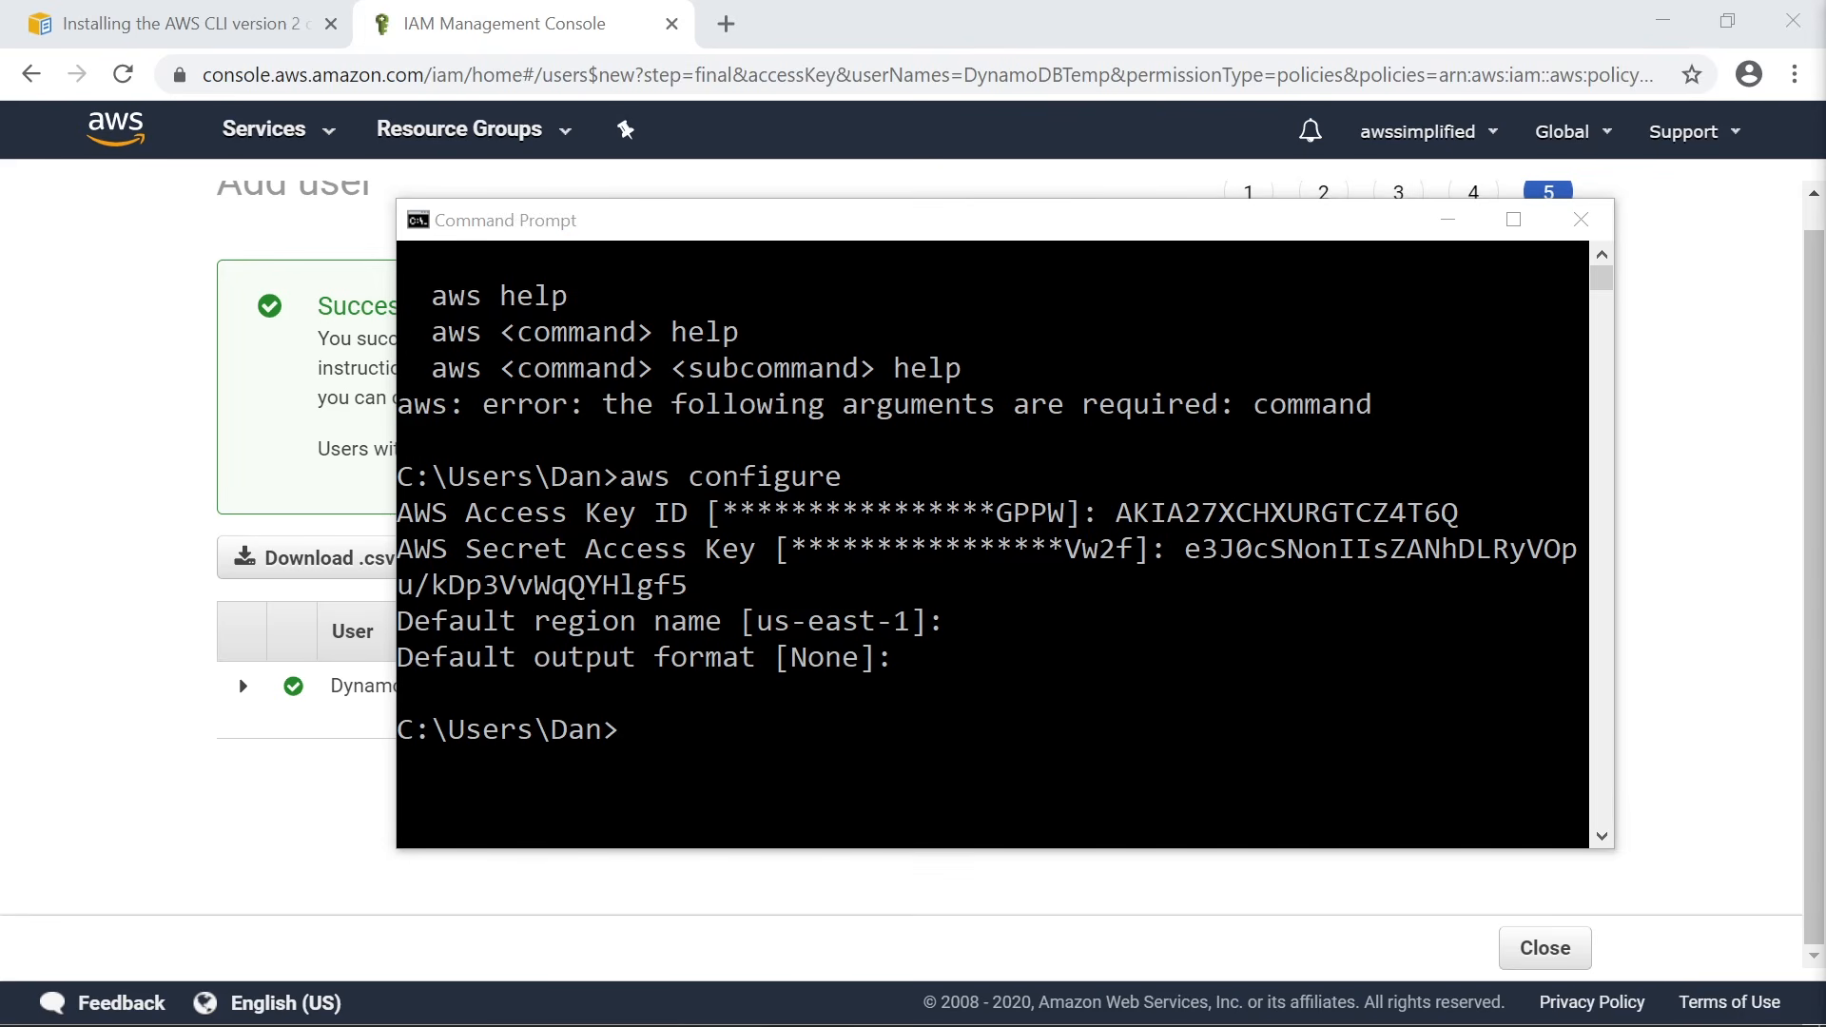
left_click(922, 804)
type("aws dynamodb create-table --table-name Music --attribute-definitions AttributeName=Artist,AttributeType=S AttributeName=SongTitle,AttributeType=S --key-schema AttributeName=Artist,KeyType=HASH  AttributeName=SongTitle,KeyType=RANGE --provisioned-throughput ReadCapacityUnits=10,WriteCapacityUnits=5")
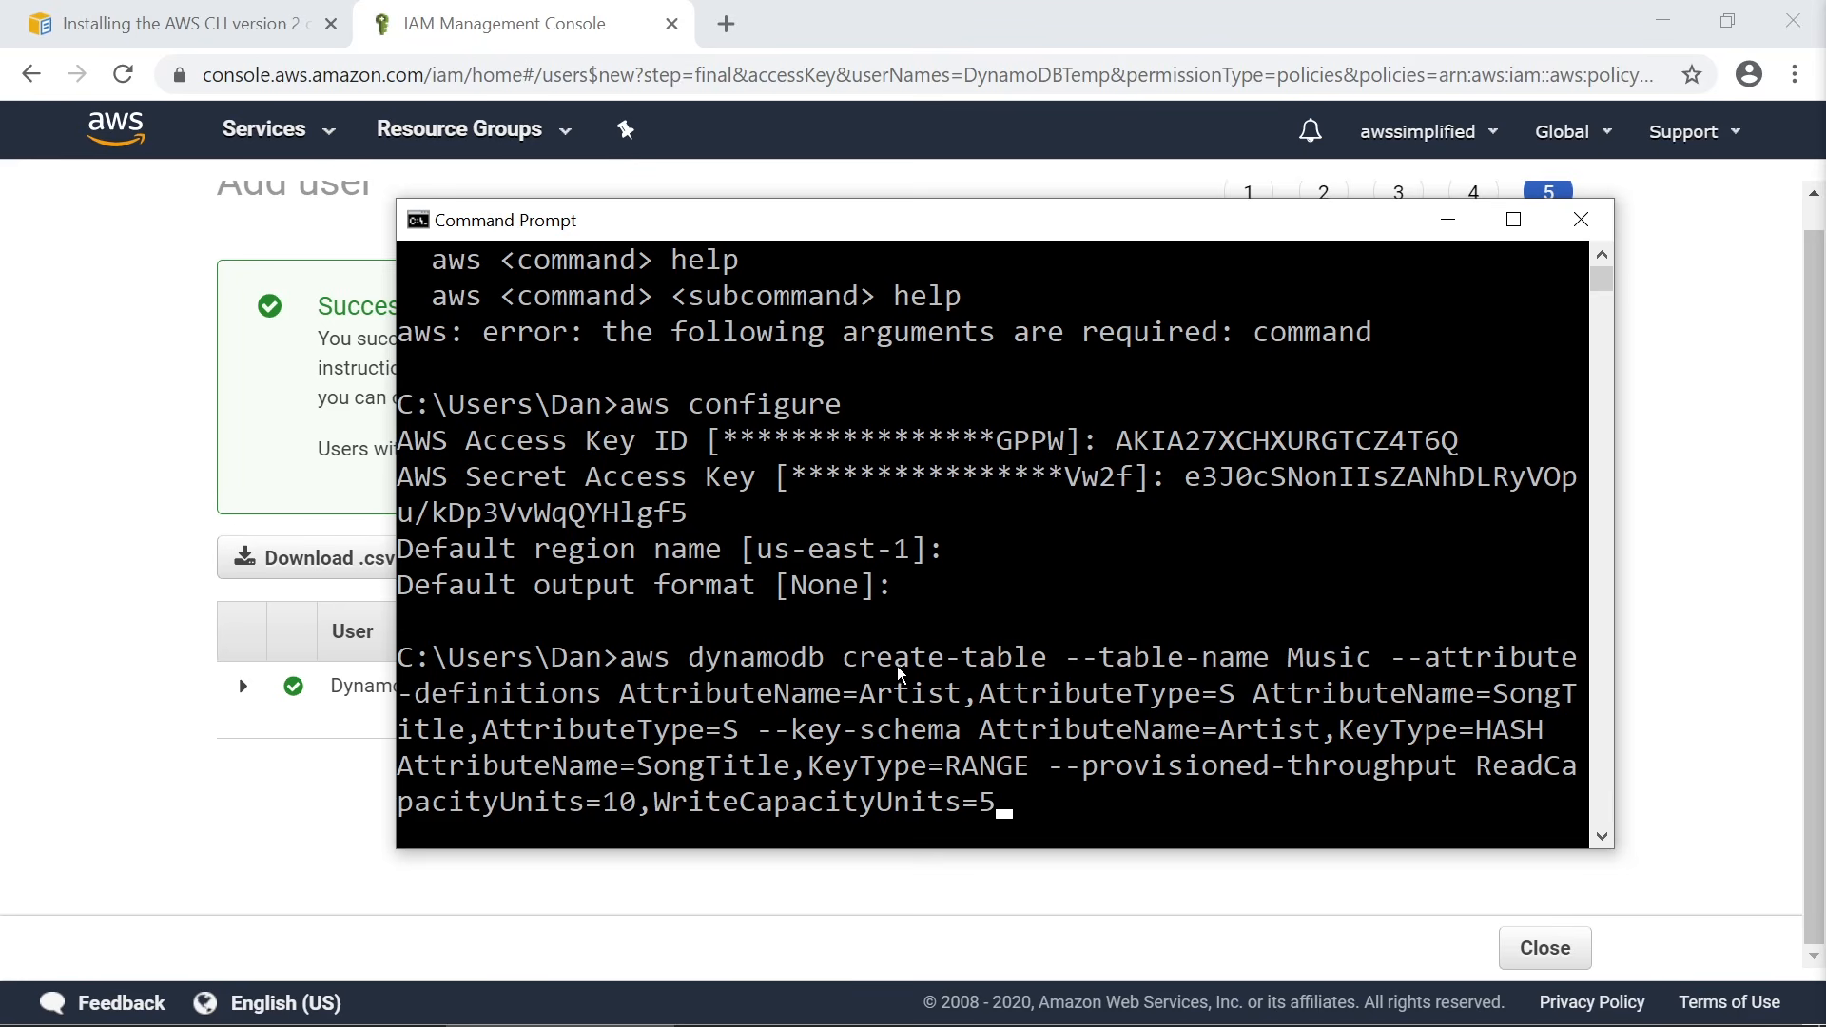
left_click(1329, 661)
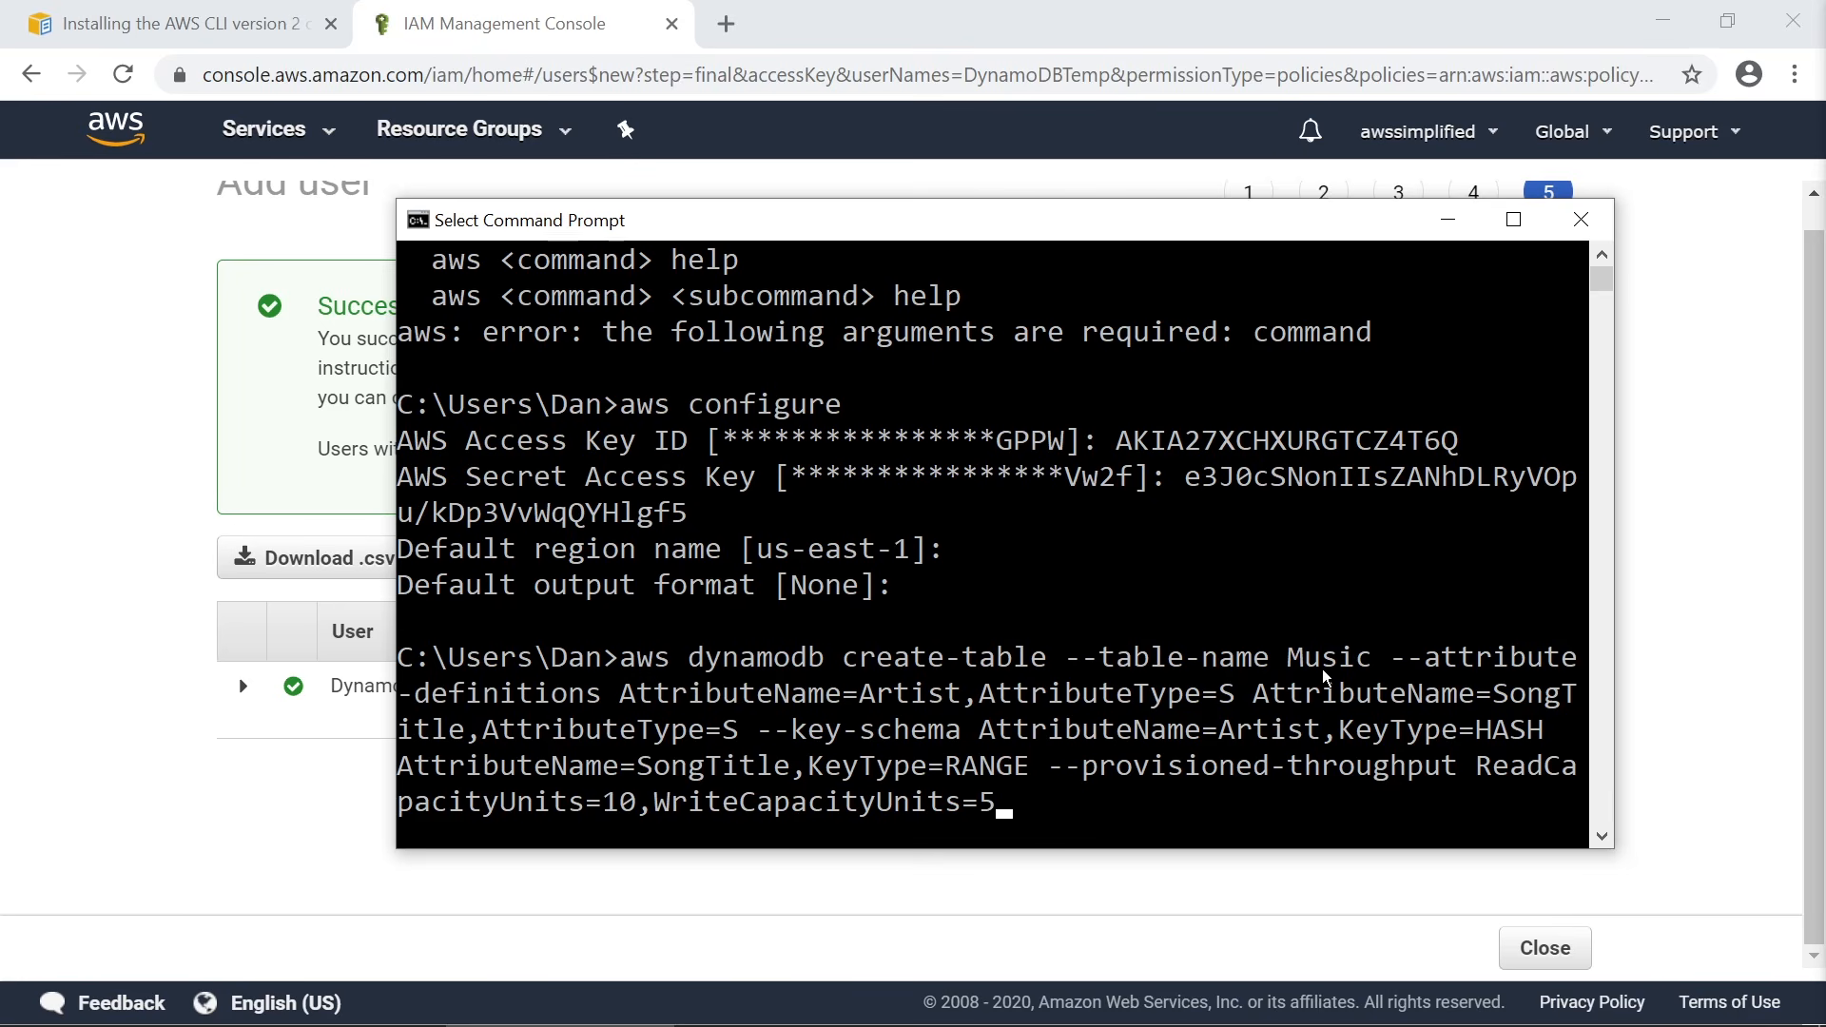
left_click(1301, 813)
key("Escape")
key("Return")
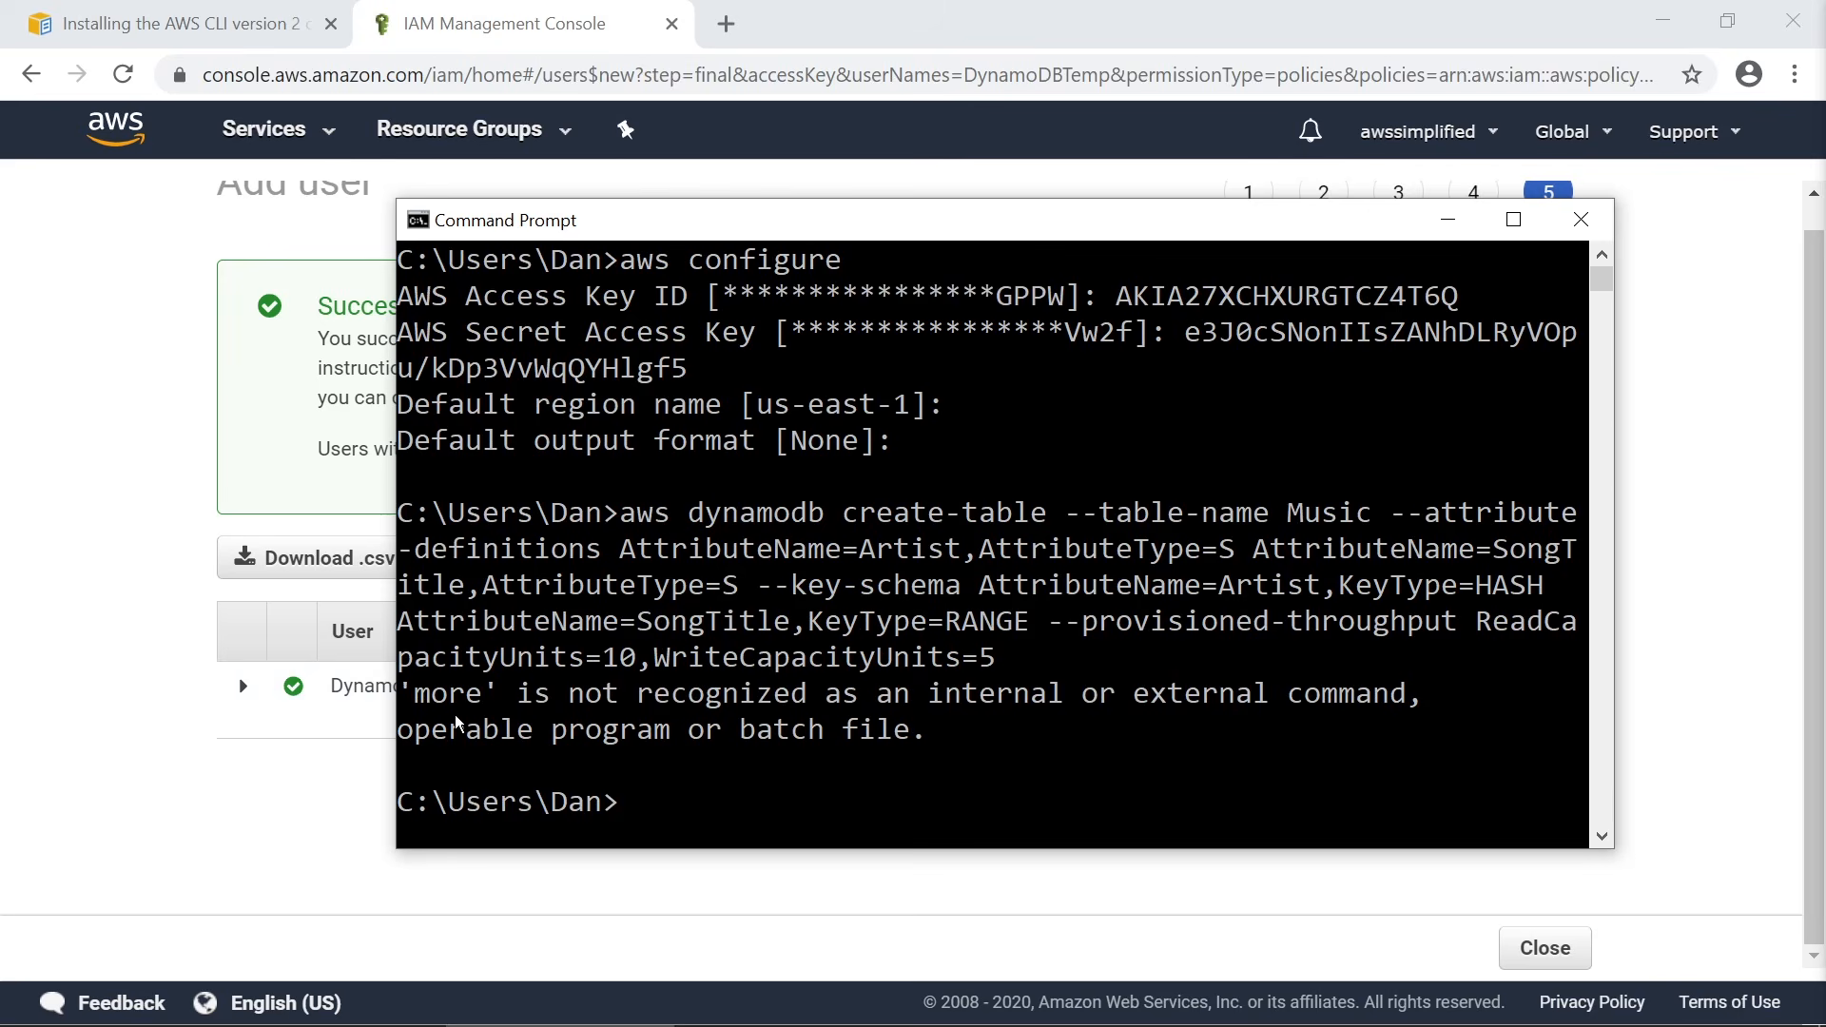
key("Up")
key("Return")
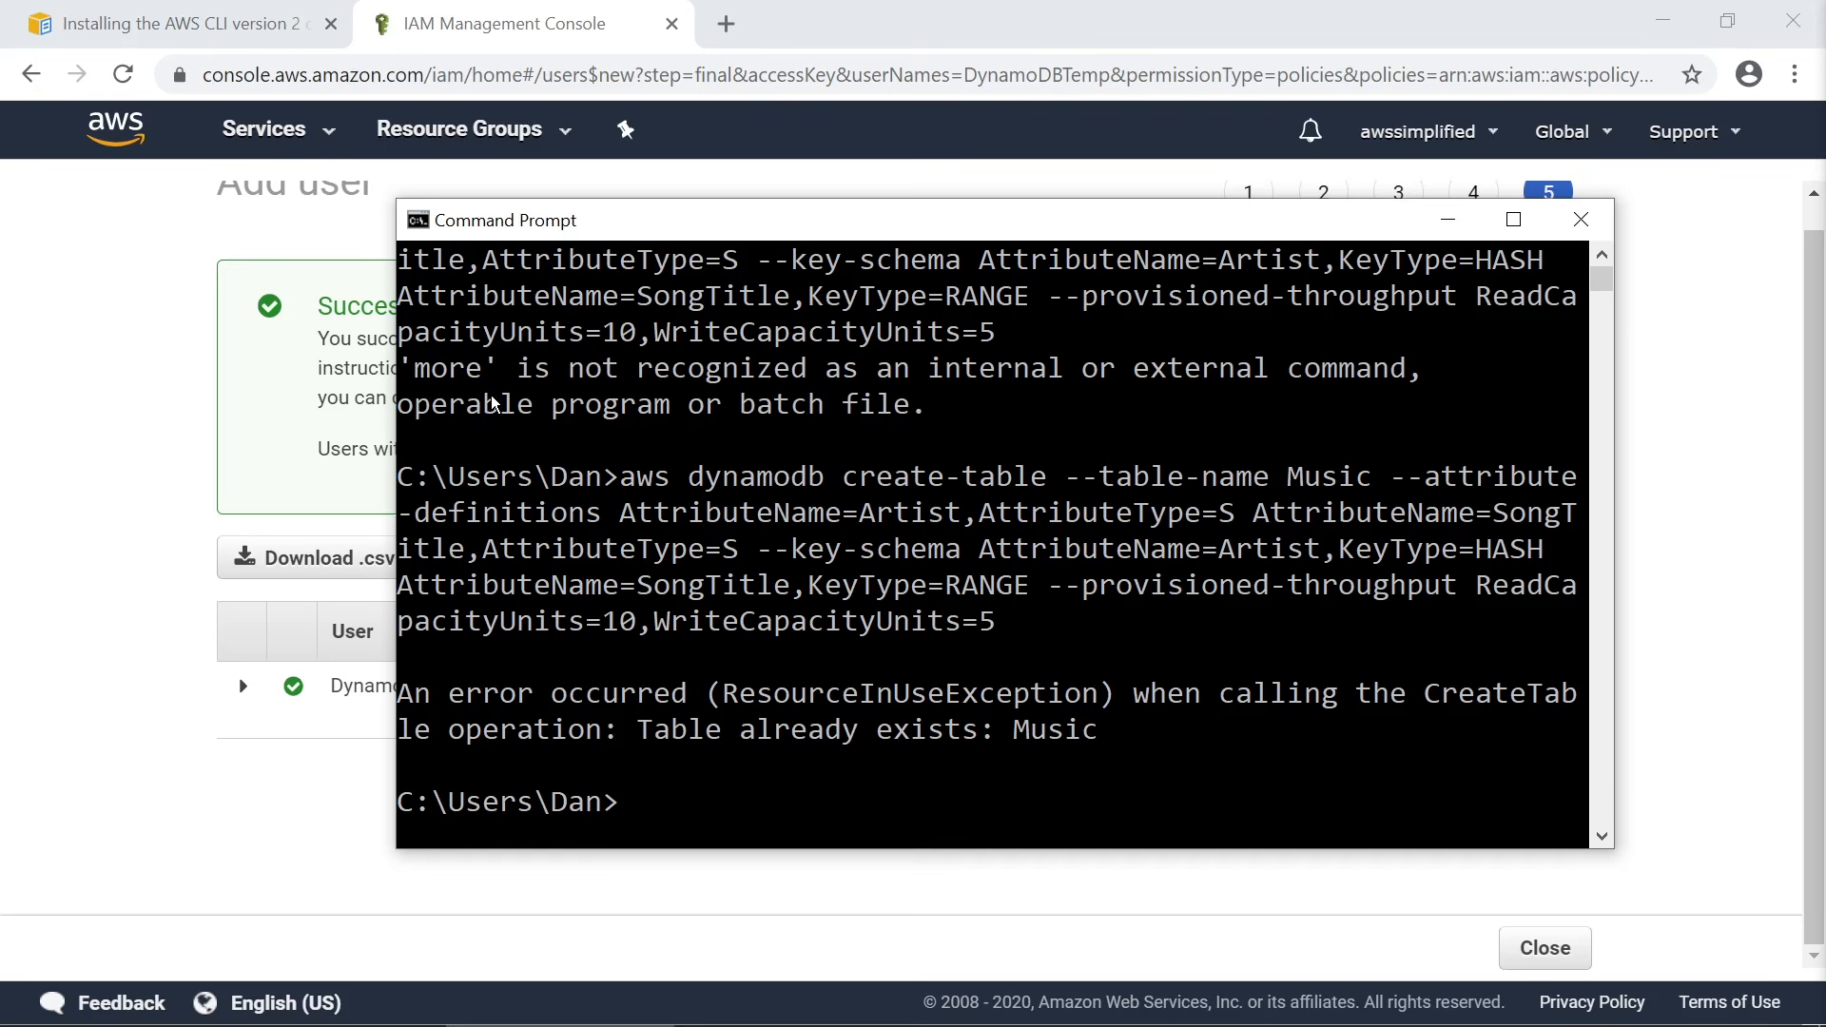
Switch to the AWS Management Console, open the DynamoDB service, and view the items of the Music table
left_click(107, 437)
left_click(303, 145)
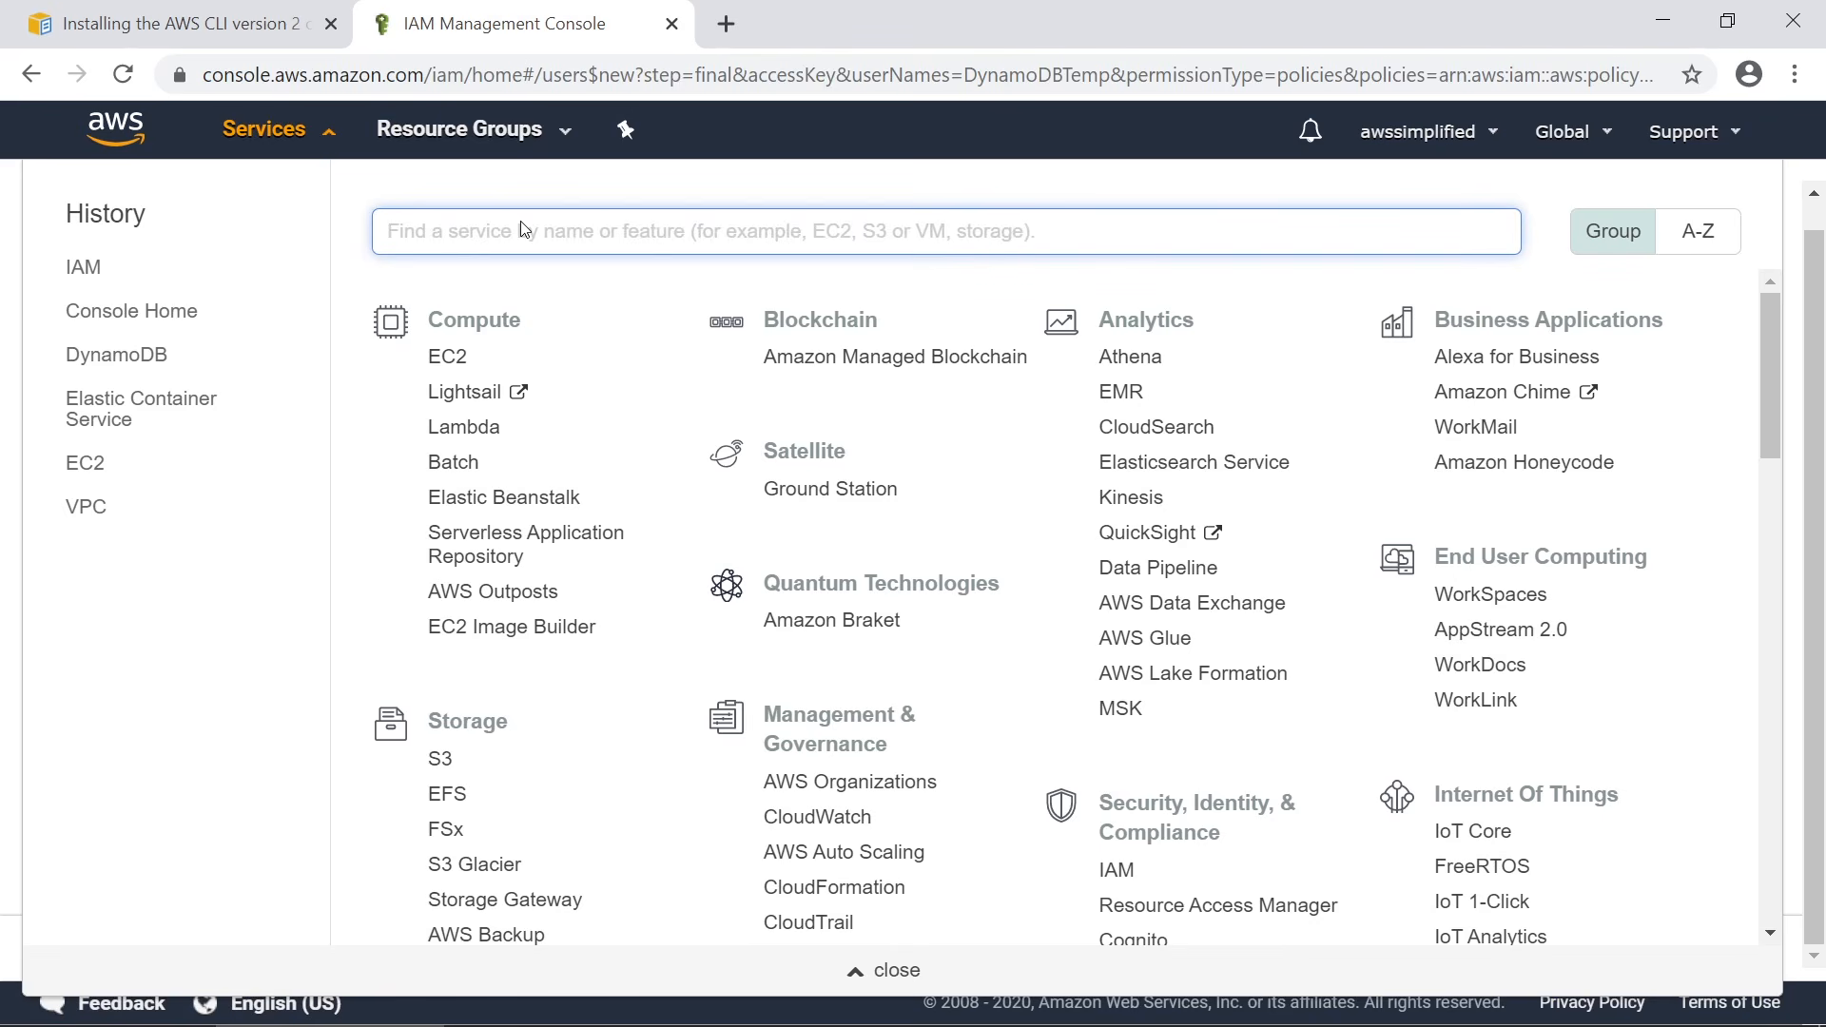
type("dynamodb")
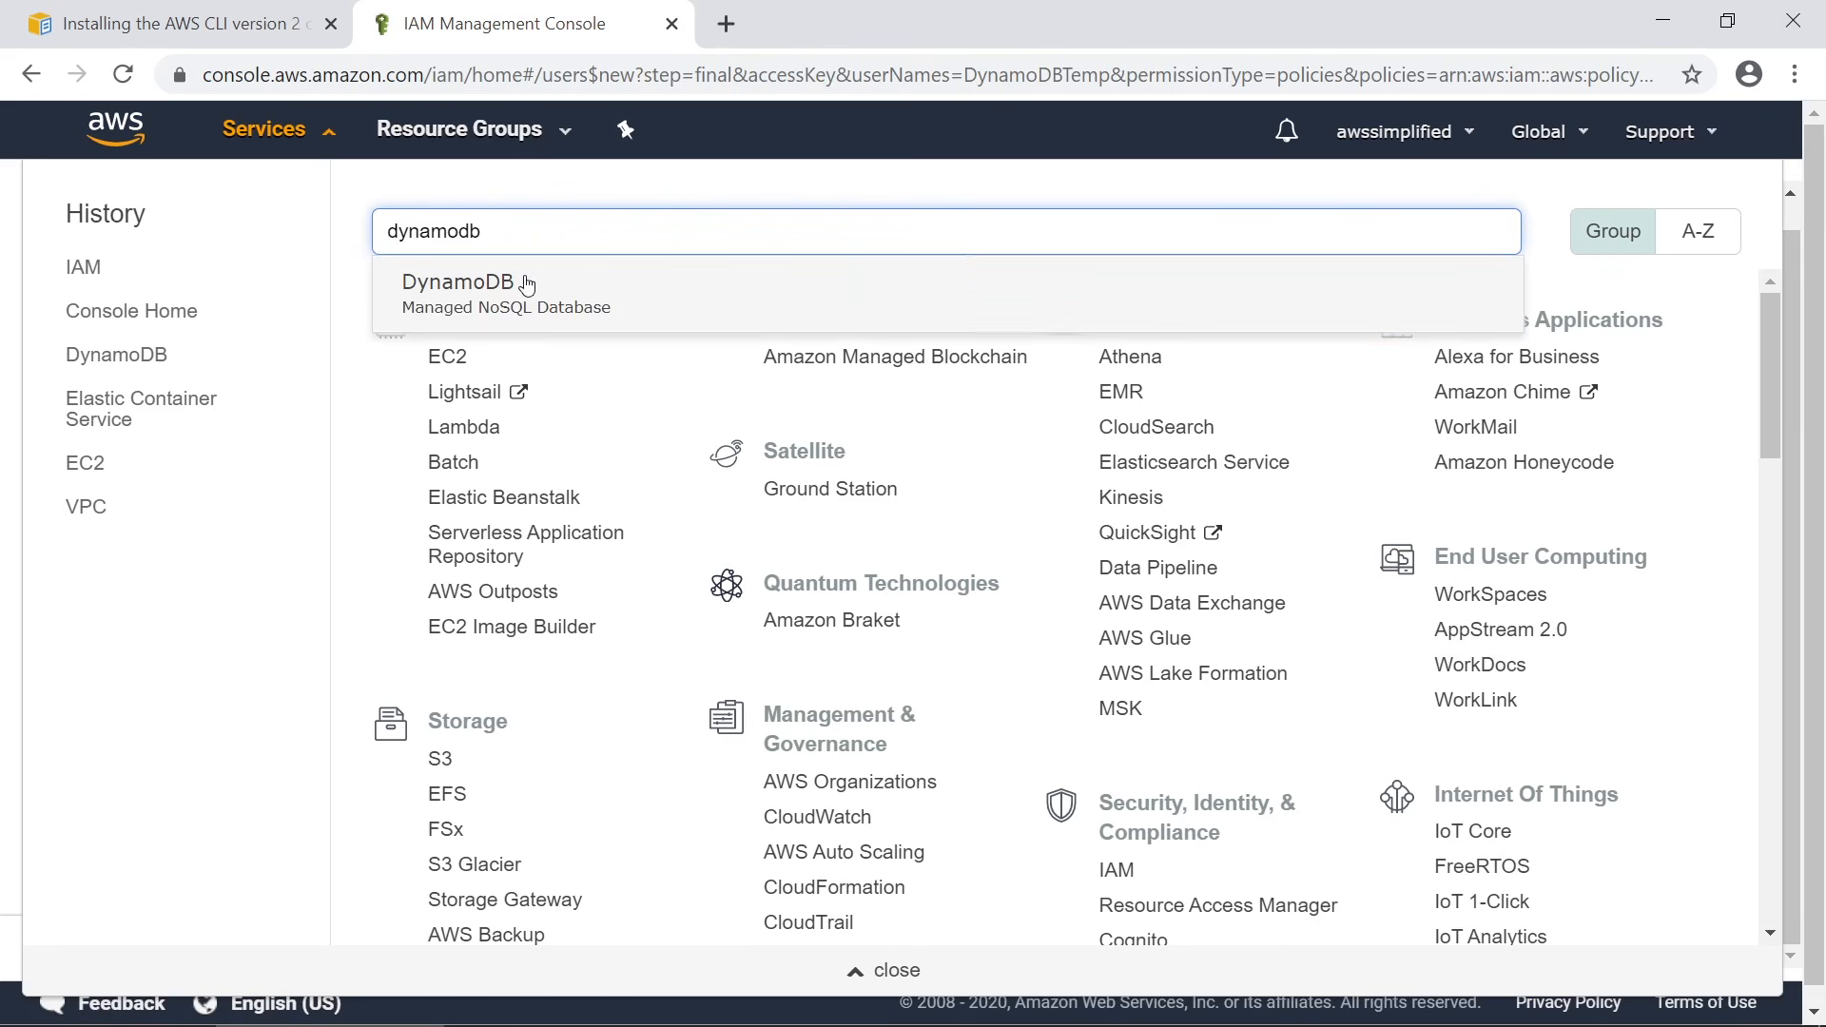
left_click(527, 282)
left_click(64, 287)
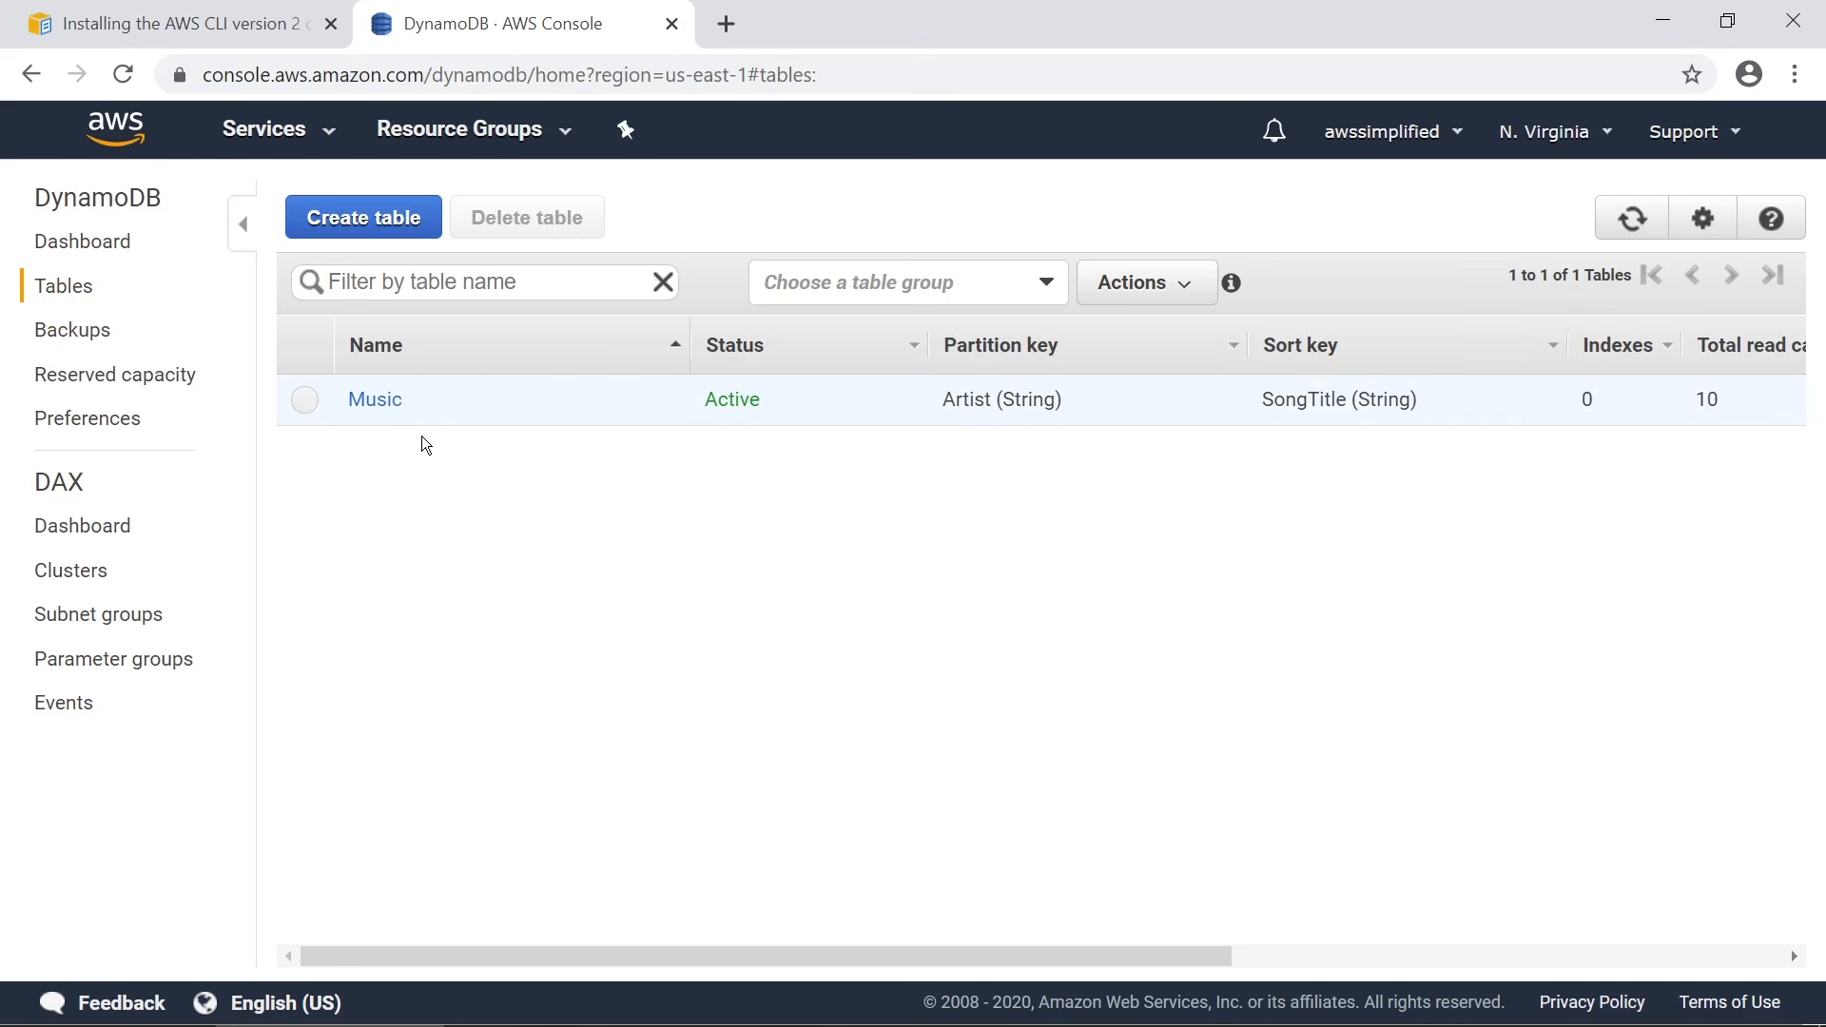
left_click(376, 400)
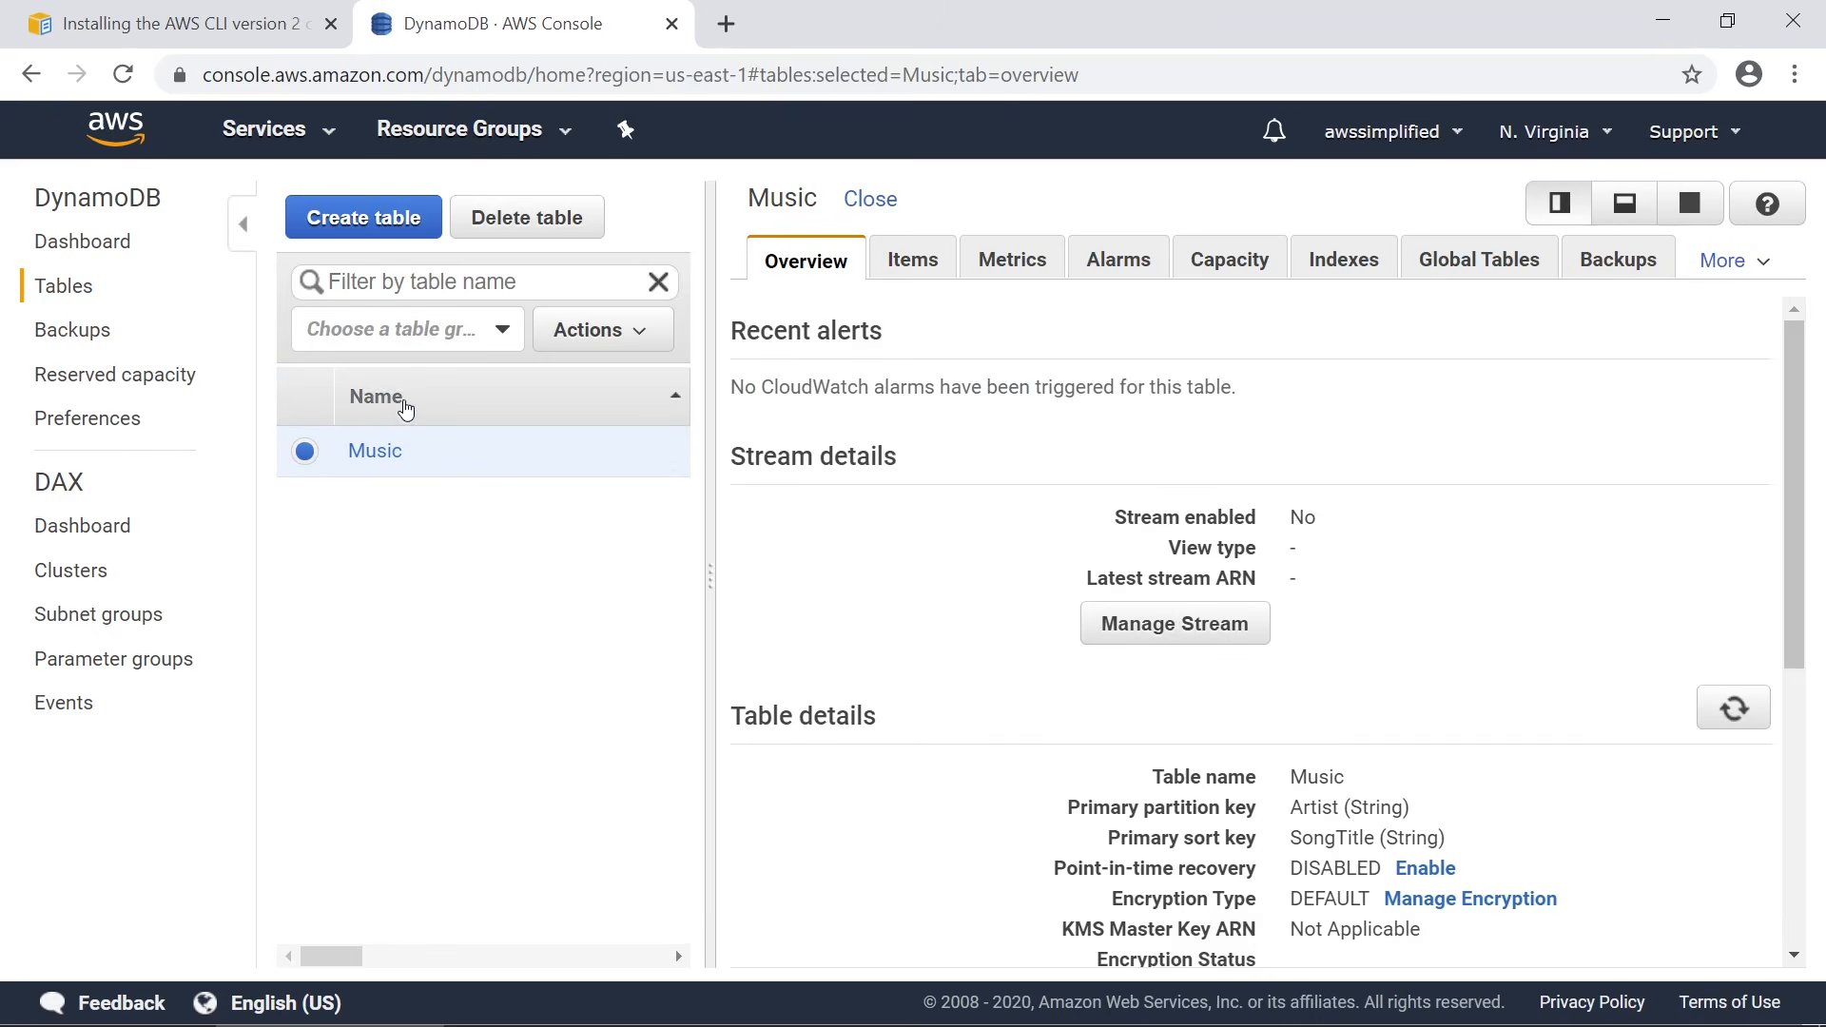
left_click(915, 263)
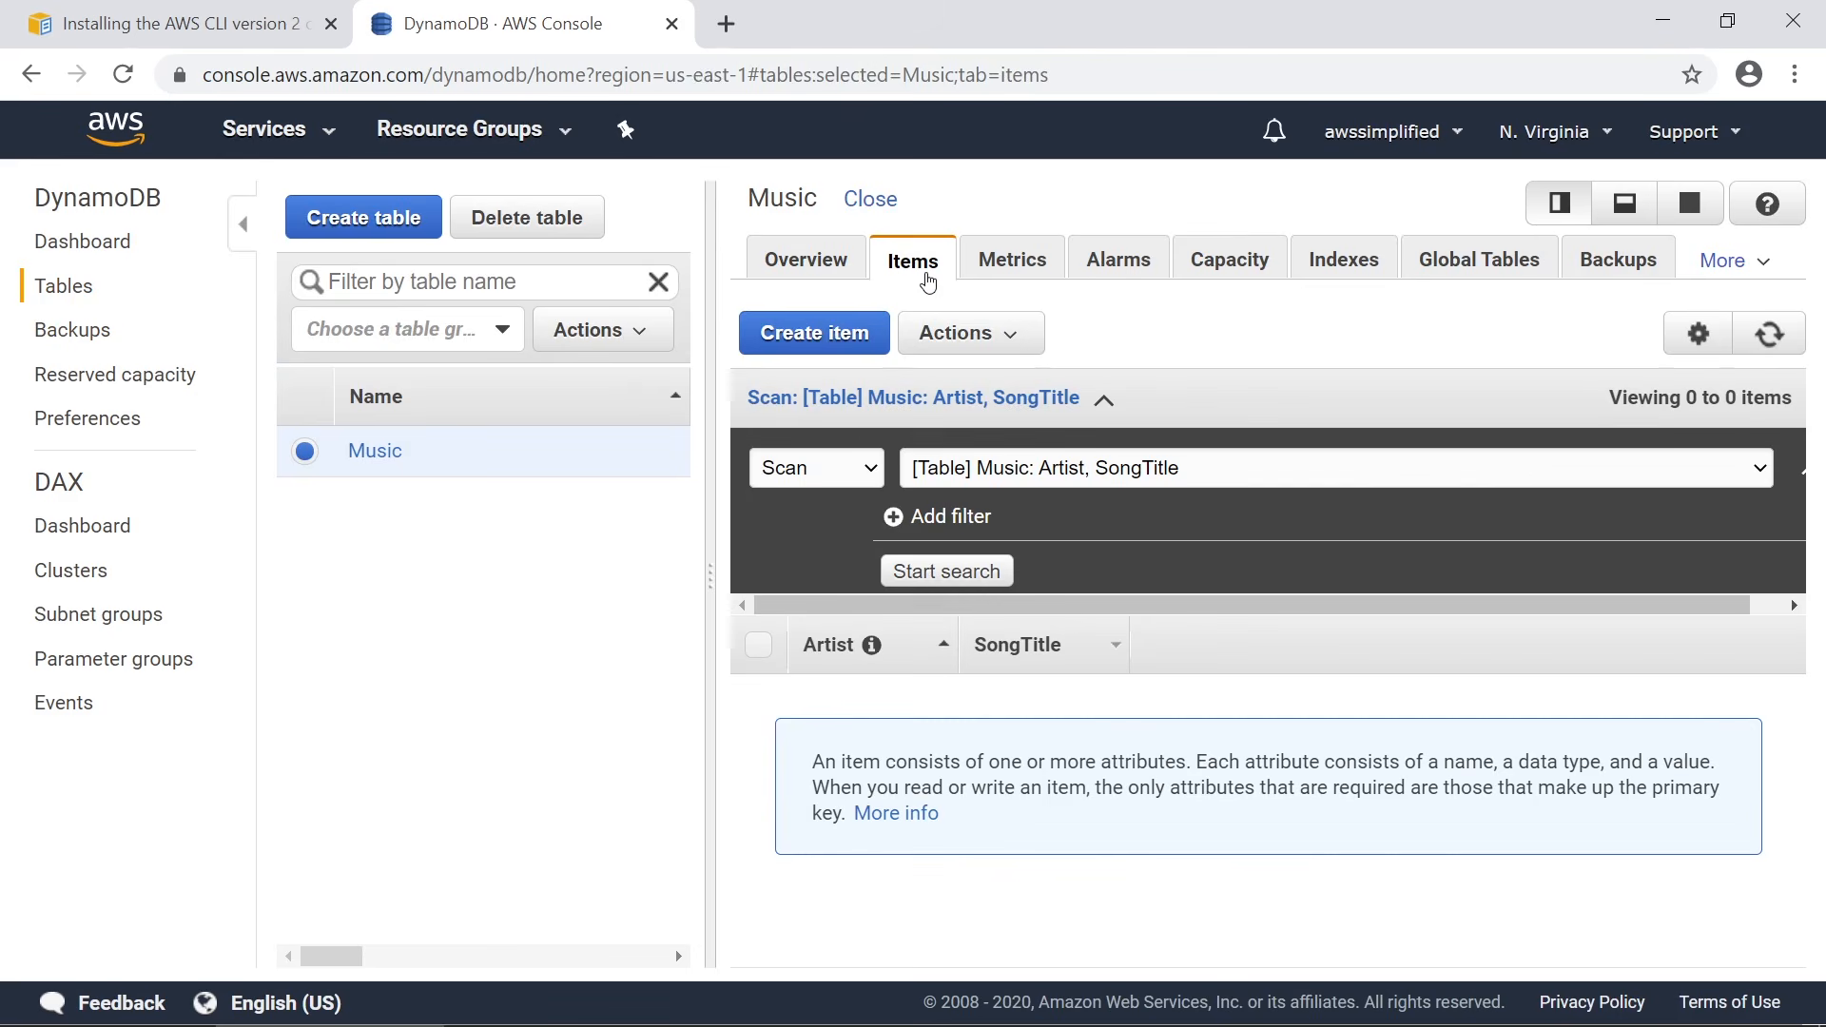